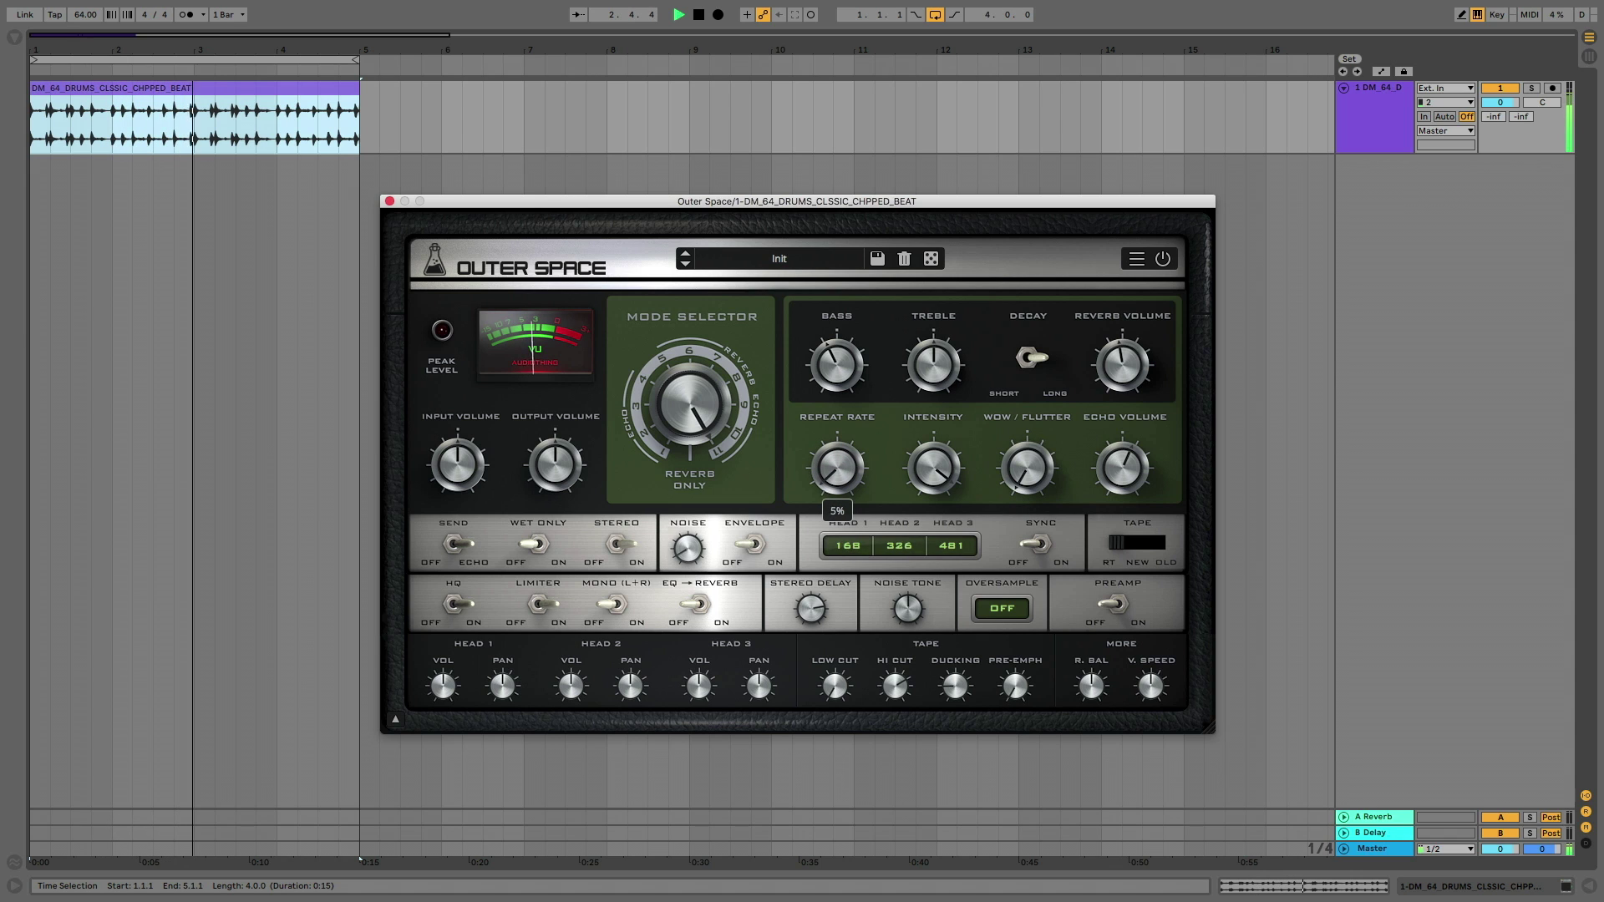
Lower the reverb volume, echo volume and intensity on the drum loop, and raise the repeat rate and noise
left_click_drag(1122, 364, 1123, 406)
left_click_drag(1122, 468, 1122, 478)
left_click_drag(934, 468, 933, 487)
mouse_move(837, 468)
left_mouse_down()
mouse_move(838, 407)
mouse_move(837, 454)
left_mouse_up()
left_click_drag(688, 548, 687, 492)
left_click_drag(837, 468, 837, 411)
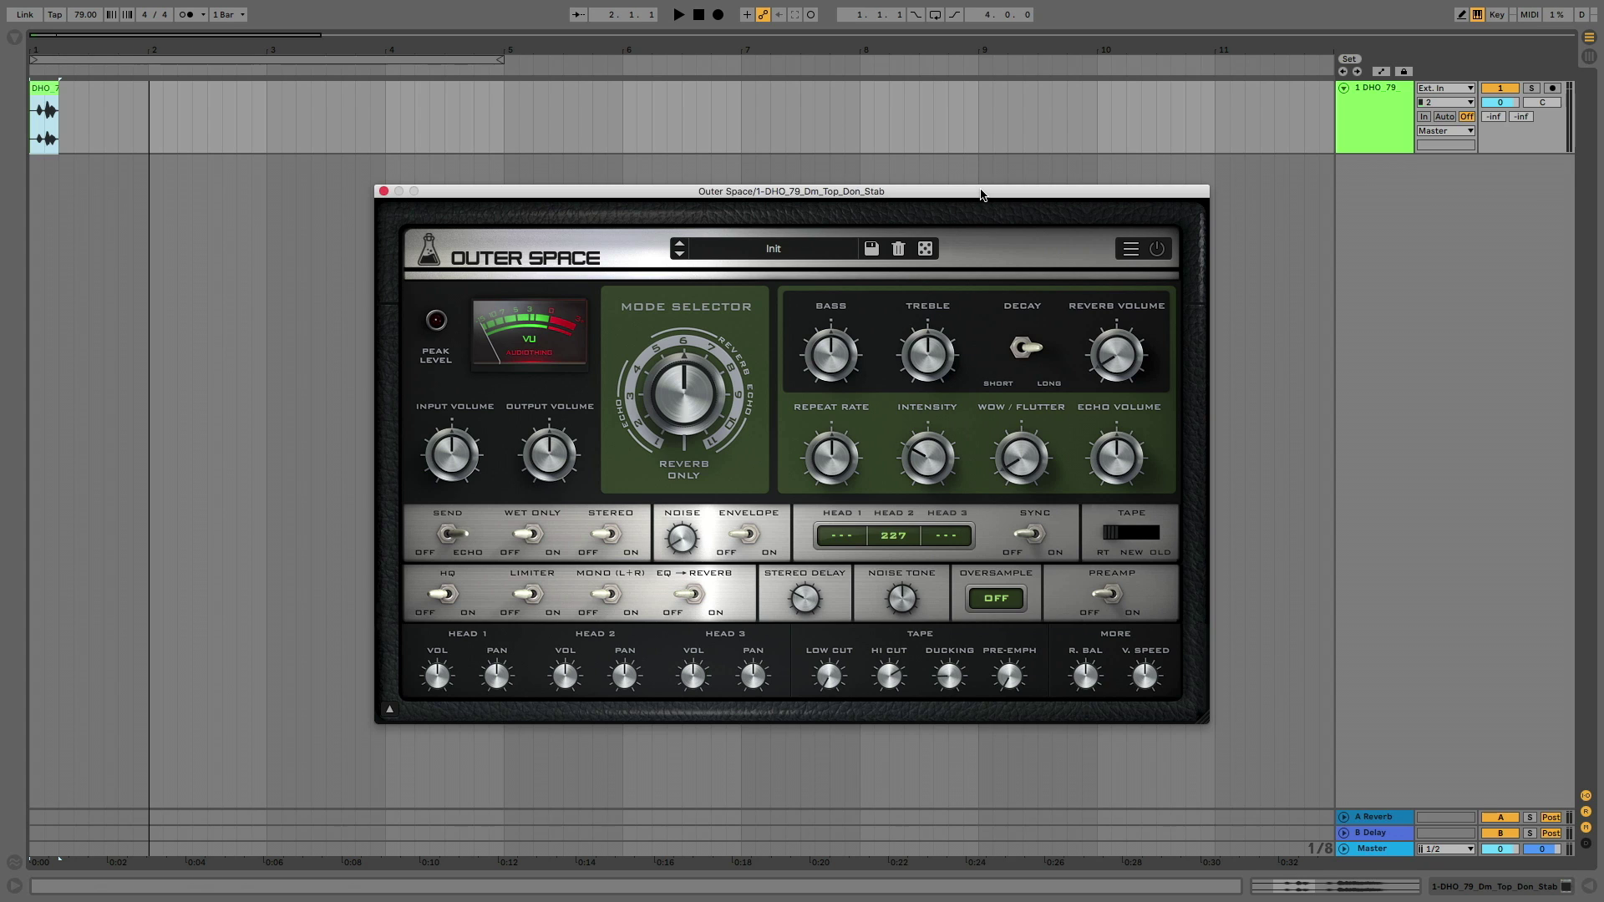
Play the stab sample with the Outer Space effect bypassed and with it enabled to compare them
key("space")
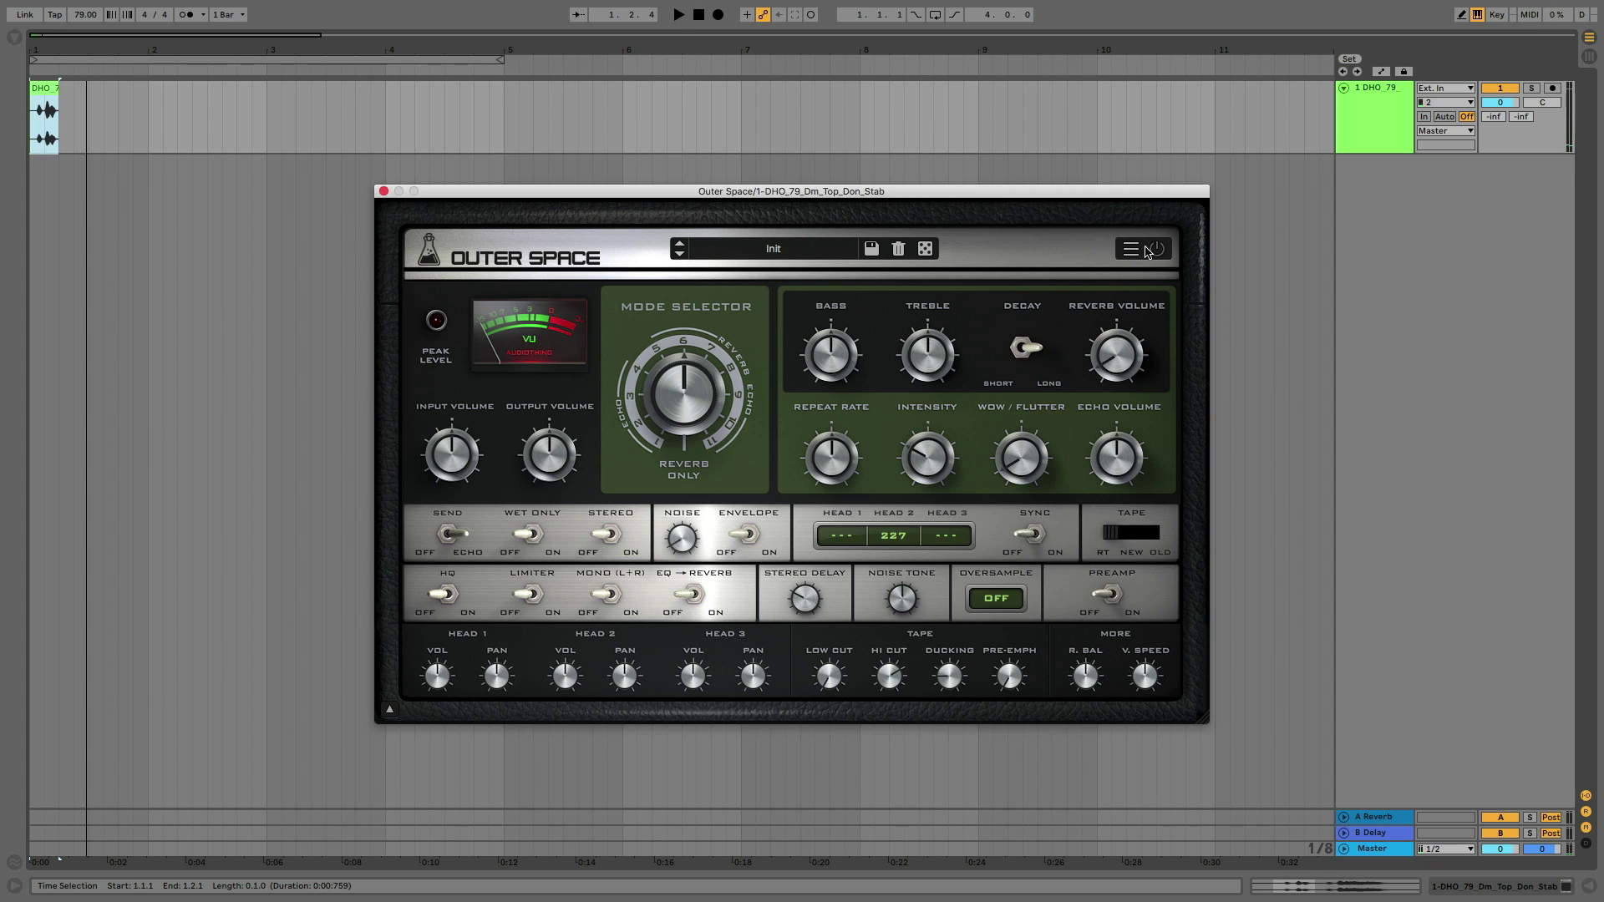
key("space")
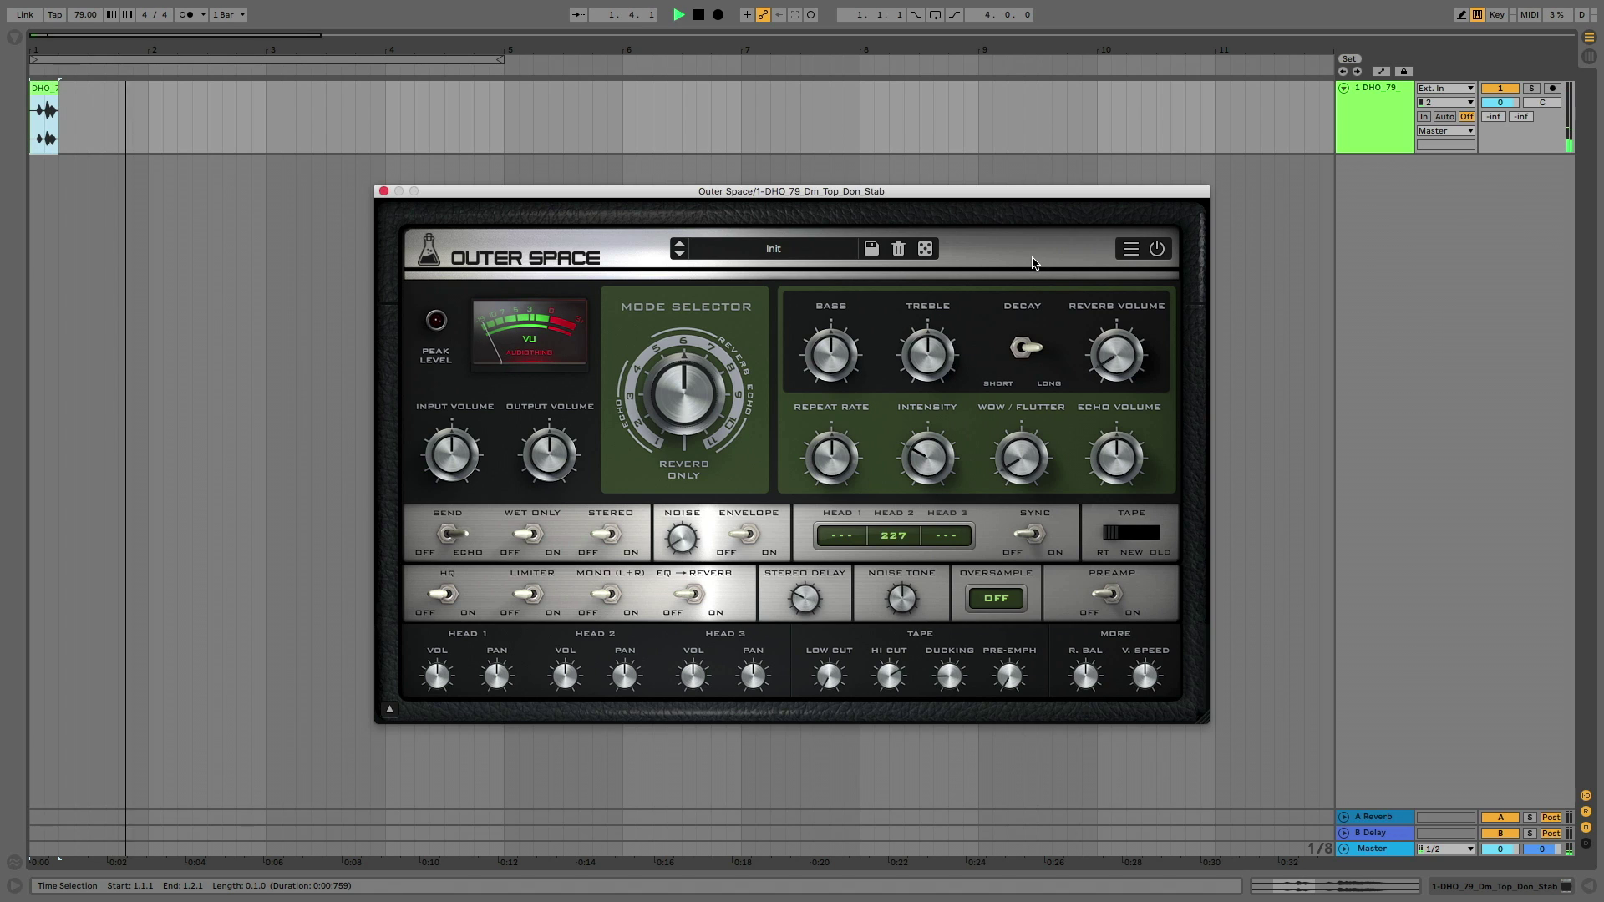
key("space")
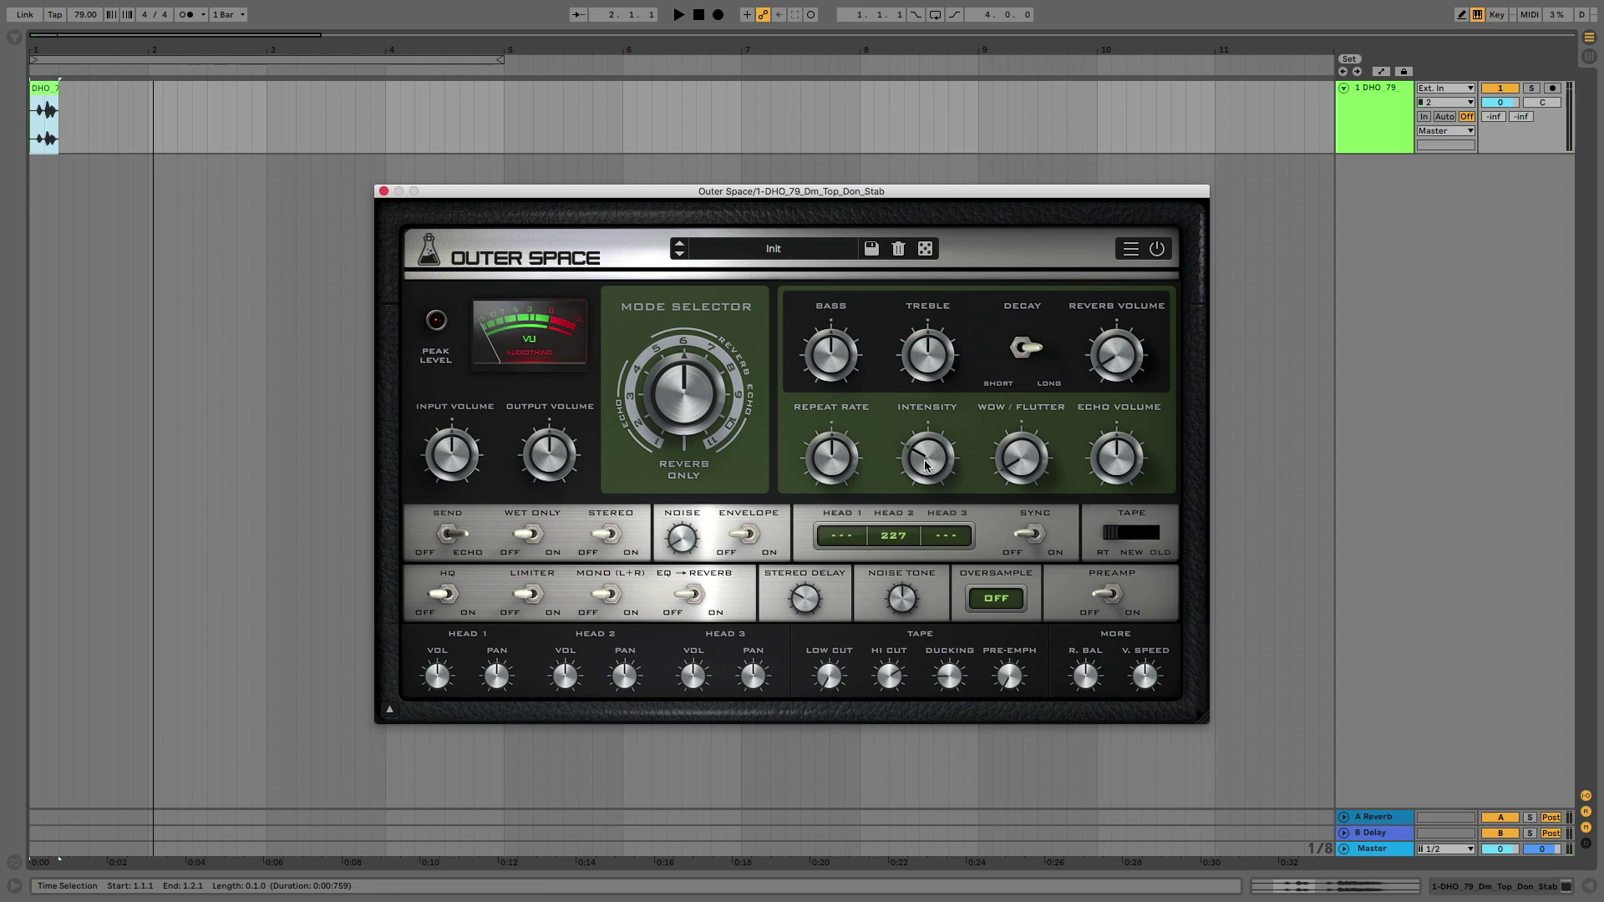
Raise the echo intensity to just past its midpoint while the stab plays
key("space")
left_click_drag(926, 465, 885, 410)
key("space")
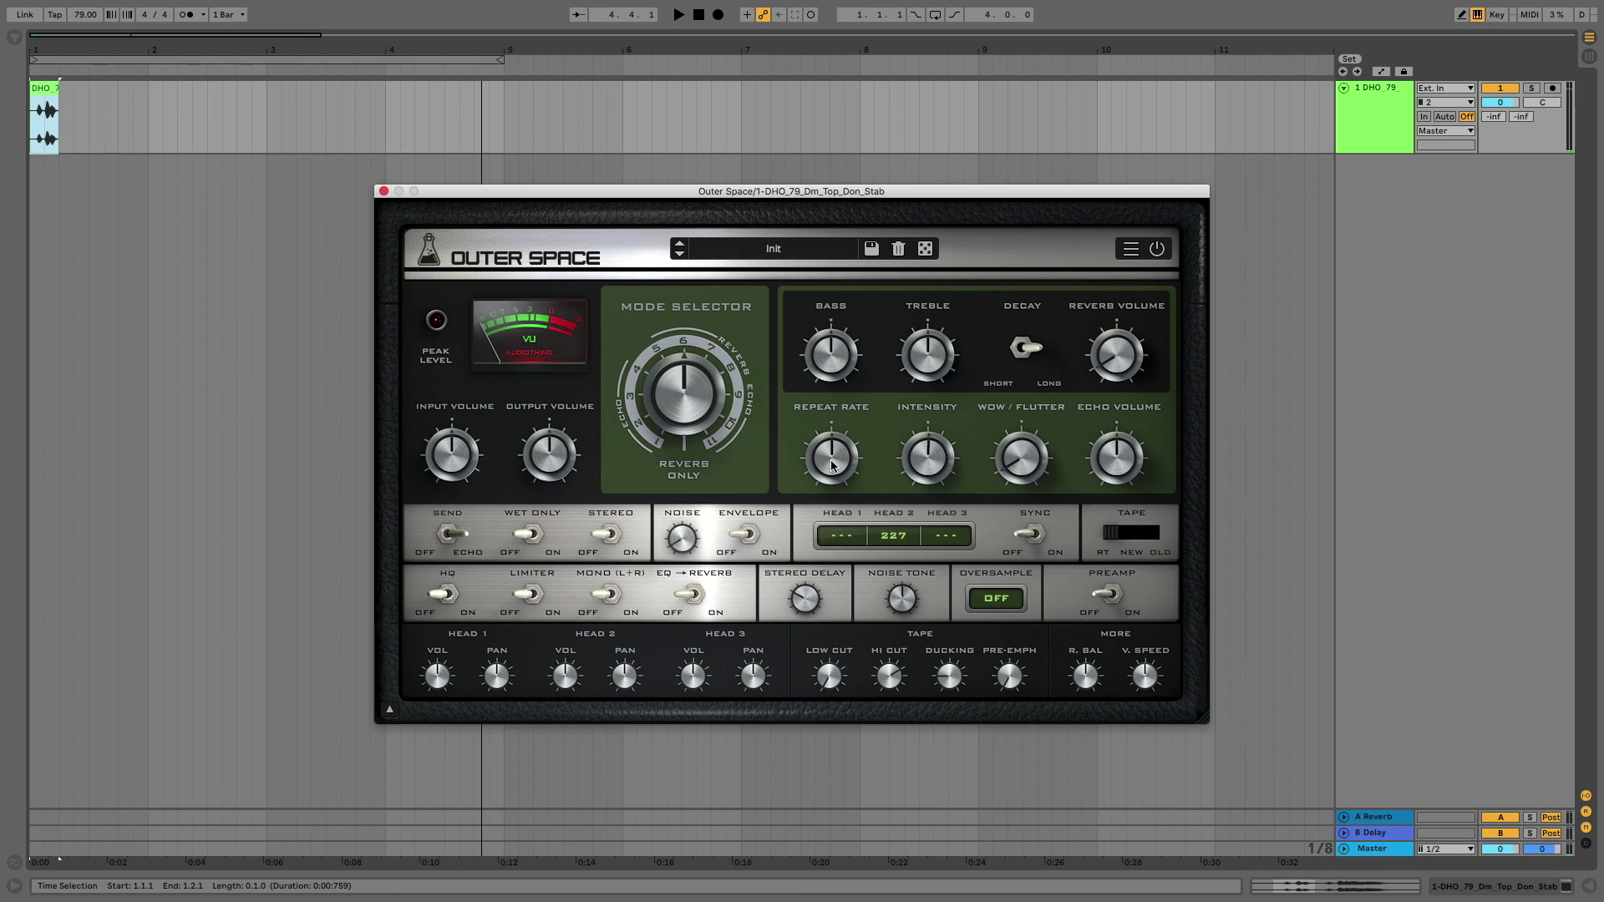
Sweep the repeat rate down and up during playback, and settle it near its midpoint with head 2 at 224
left_click_drag(831, 466, 825, 434)
left_click_drag(817, 386, 814, 431)
left_click_drag(801, 504, 796, 548)
key("space")
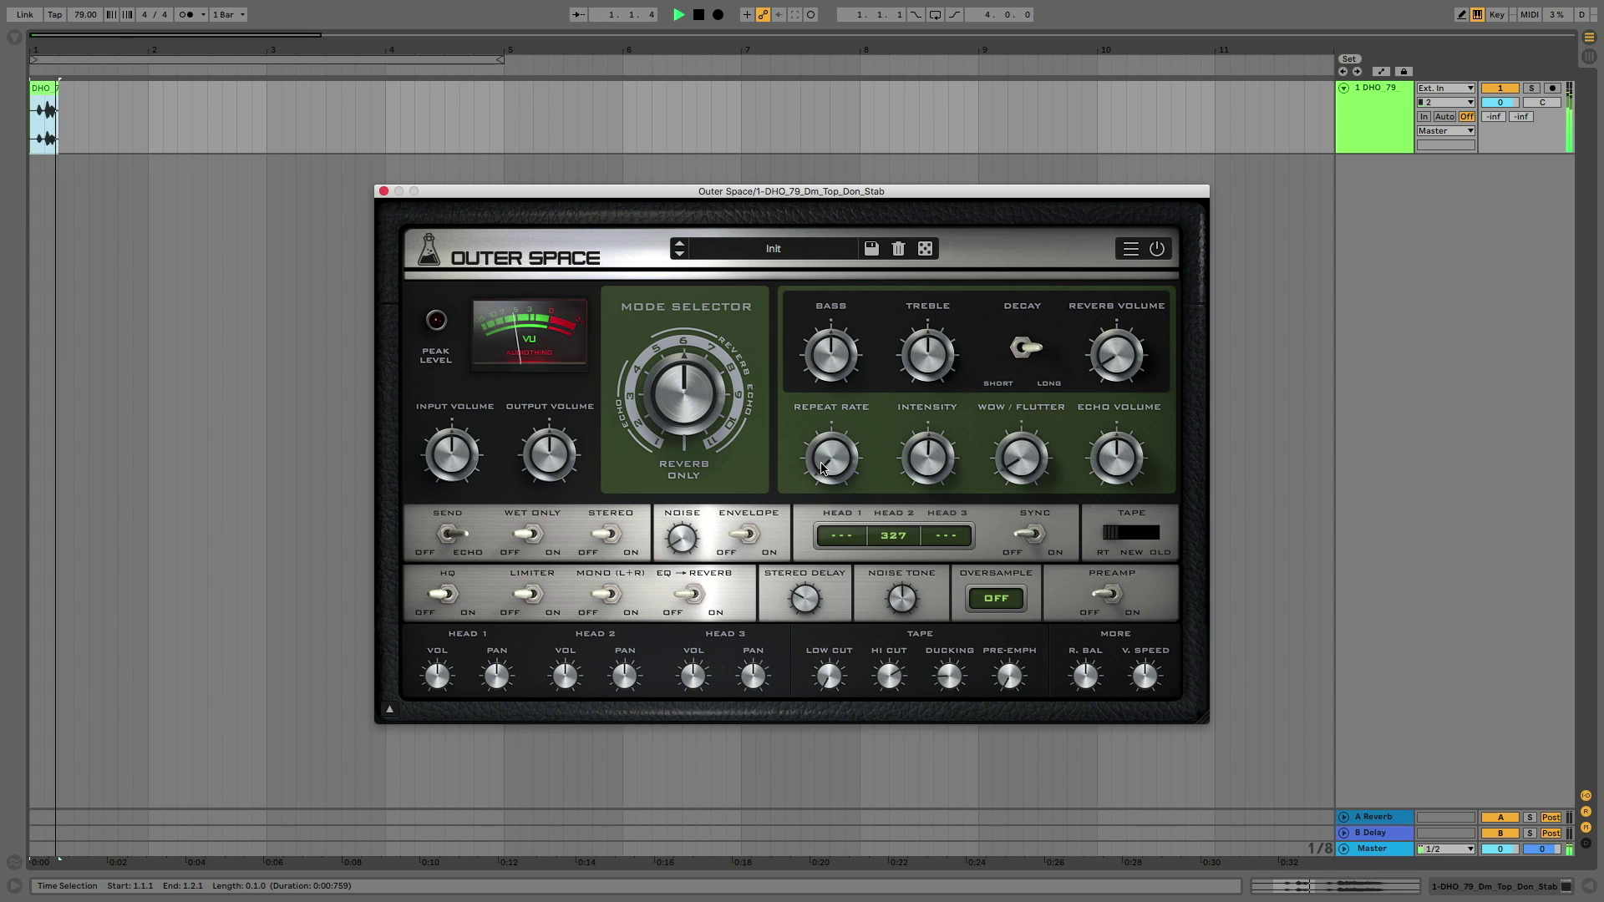
left_click_drag(823, 466, 810, 309)
key("space")
key("space")
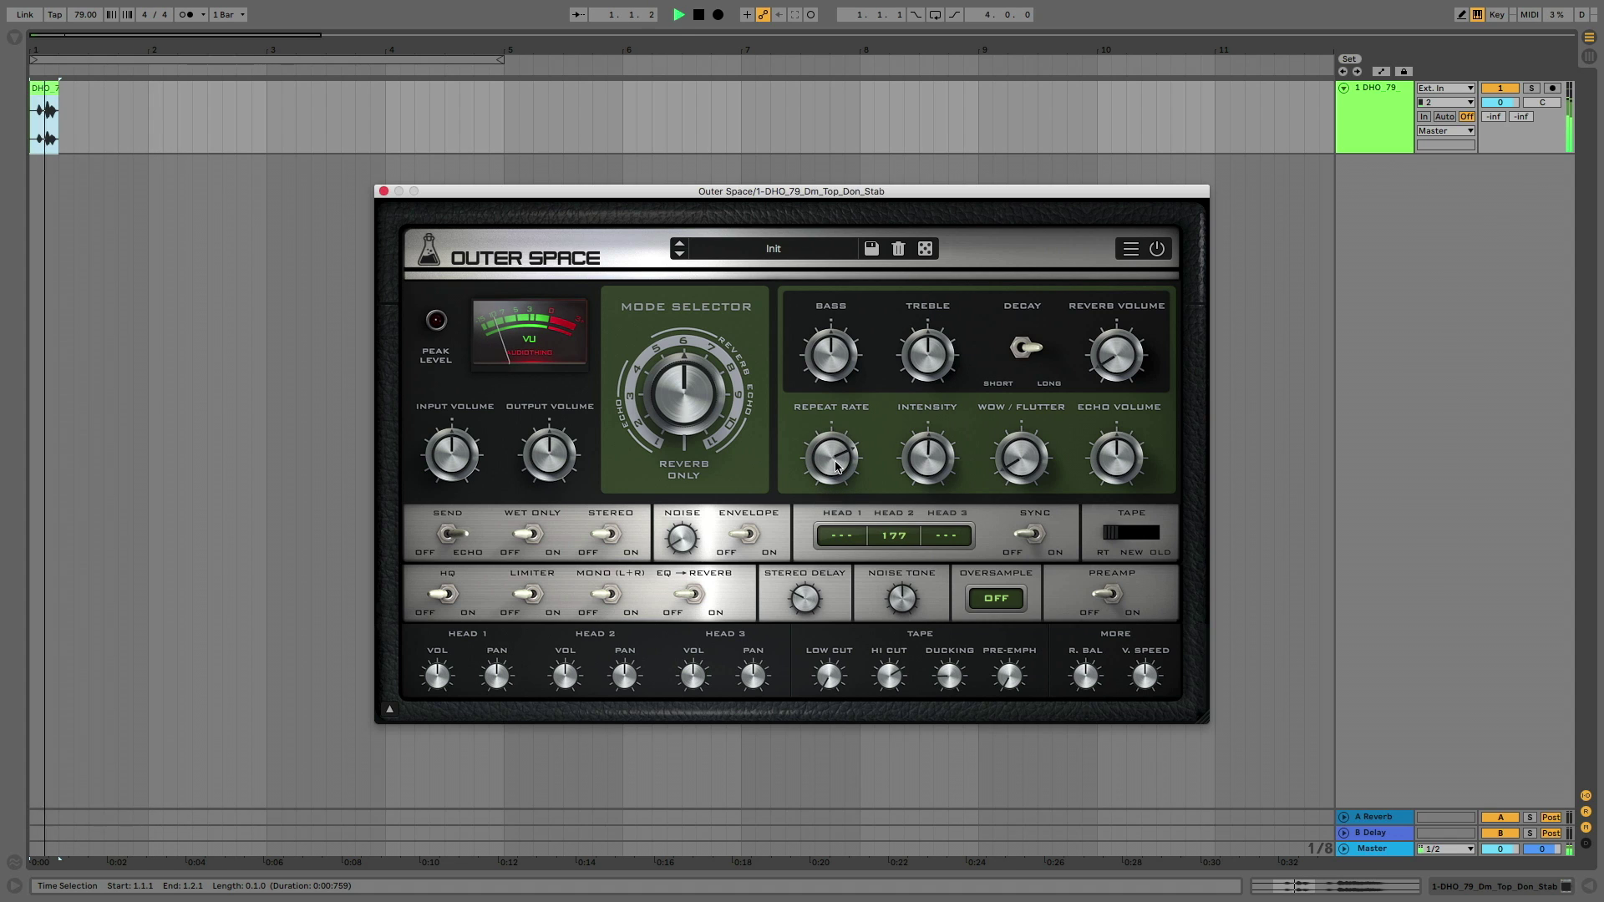
mouse_move(832, 459)
left_mouse_down()
mouse_move(812, 459)
mouse_move(837, 435)
mouse_move(831, 505)
mouse_move(839, 470)
left_mouse_up()
key("space")
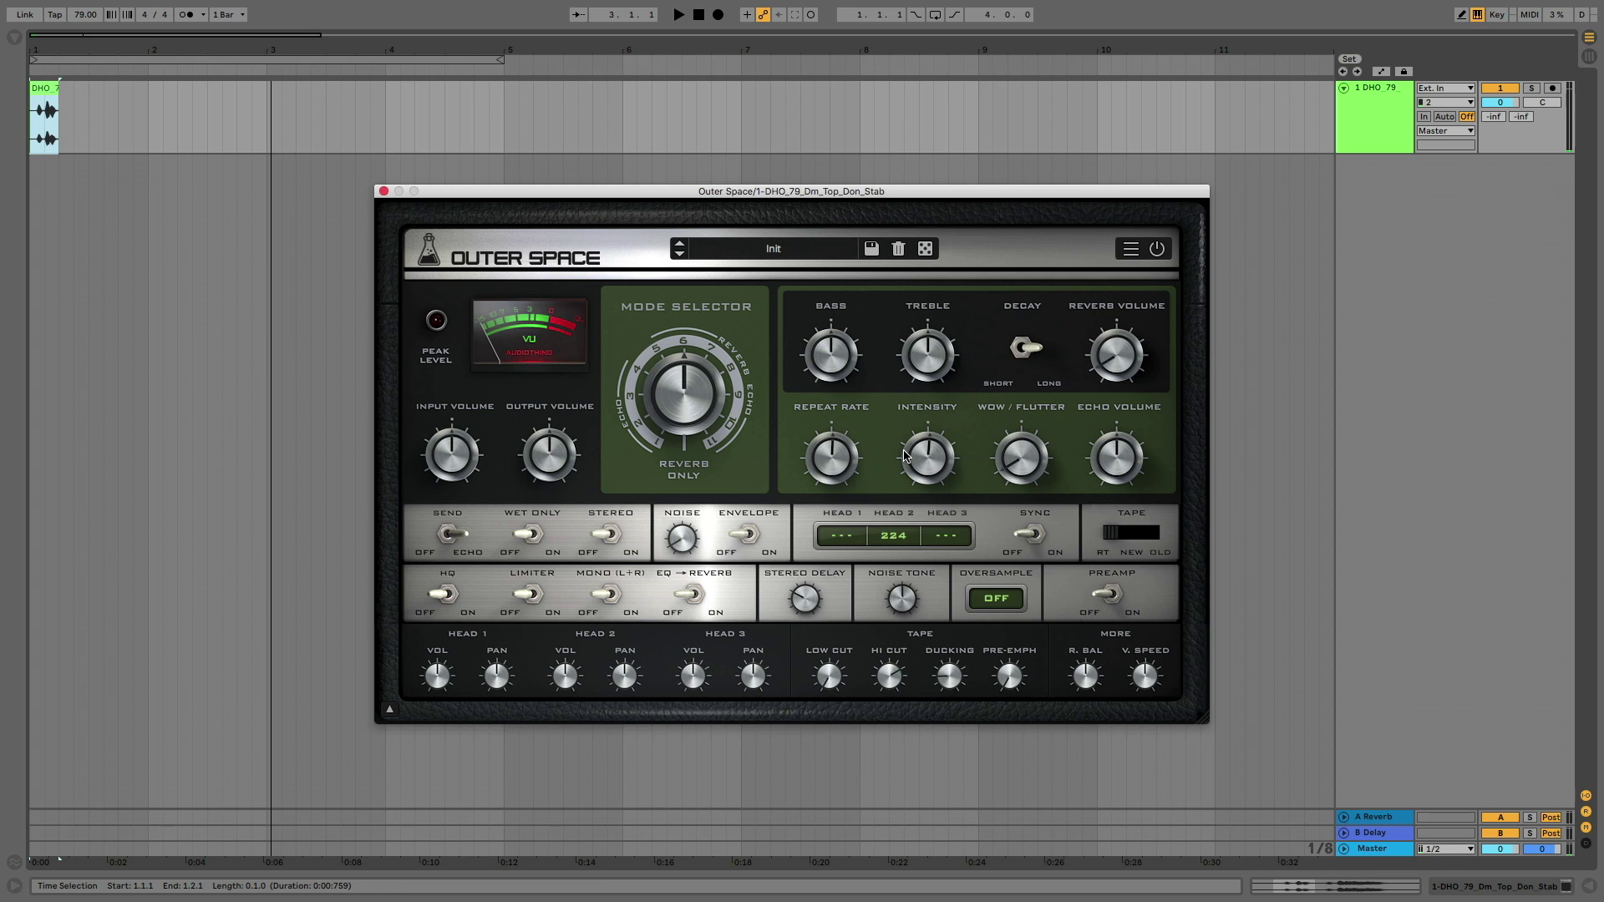
Sweep intensity and wow/flutter during playback, ending with intensity below its midpoint and wow/flutter at 0%
key("space")
left_click_drag(929, 456, 929, 422)
left_click_drag(1021, 455, 1021, 276)
left_click_drag(927, 456, 930, 427)
left_click_drag(1020, 456, 1021, 538)
left_click_drag(928, 456, 943, 593)
left_click_drag(1021, 461, 1022, 577)
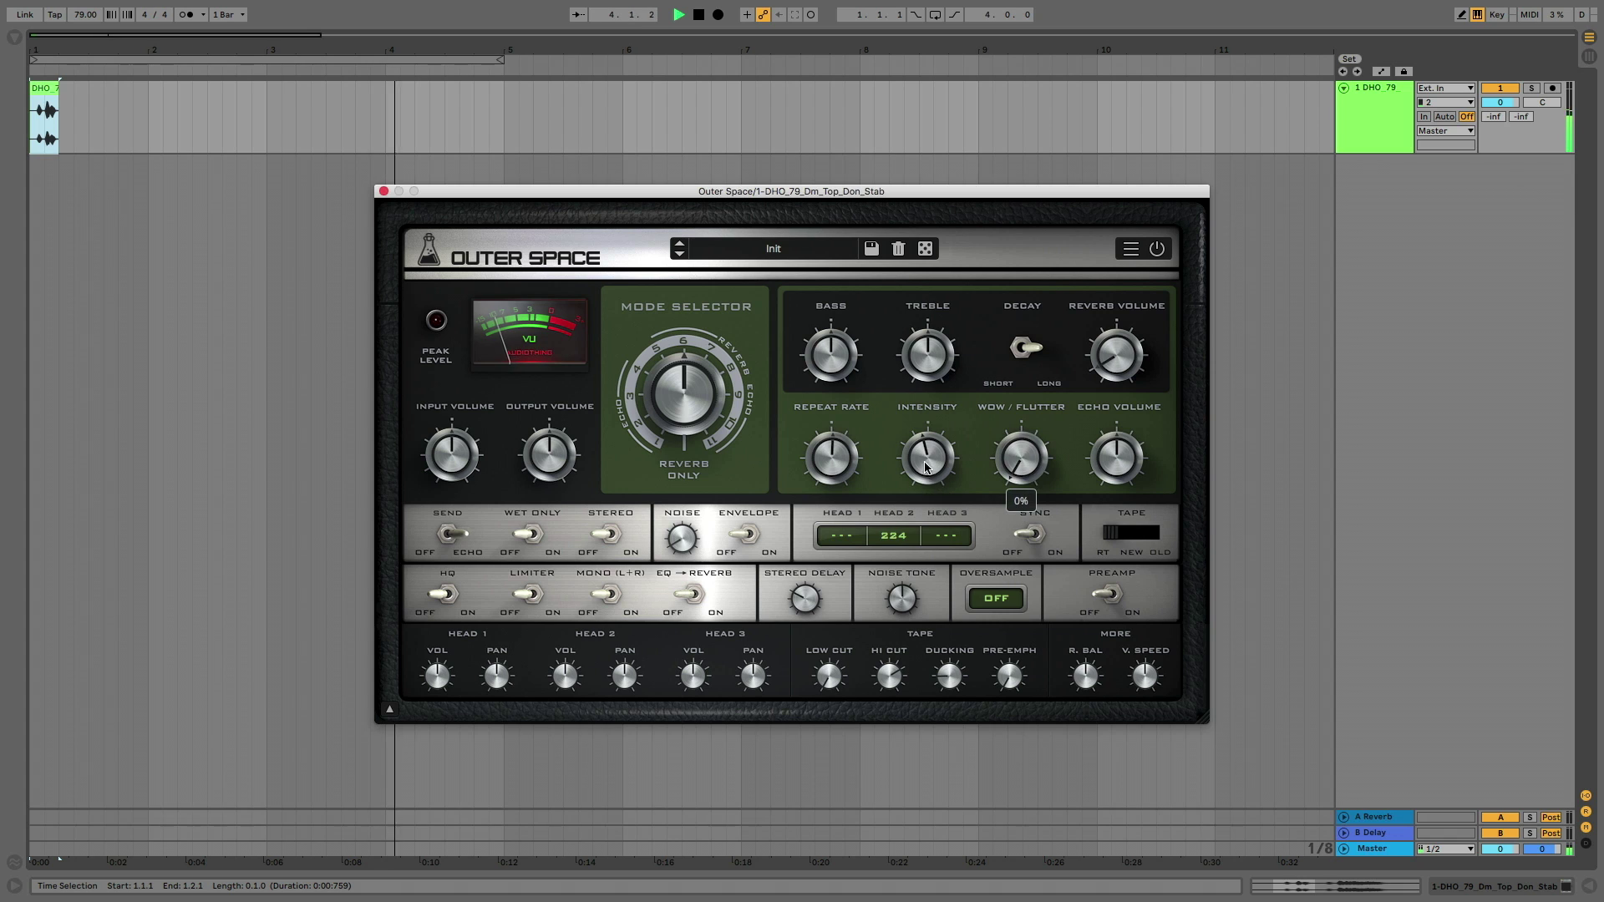
Turn up the reverb volume, and raise the echo's treble and bass above their midpoints
left_click_drag(1116, 355, 1109, 269)
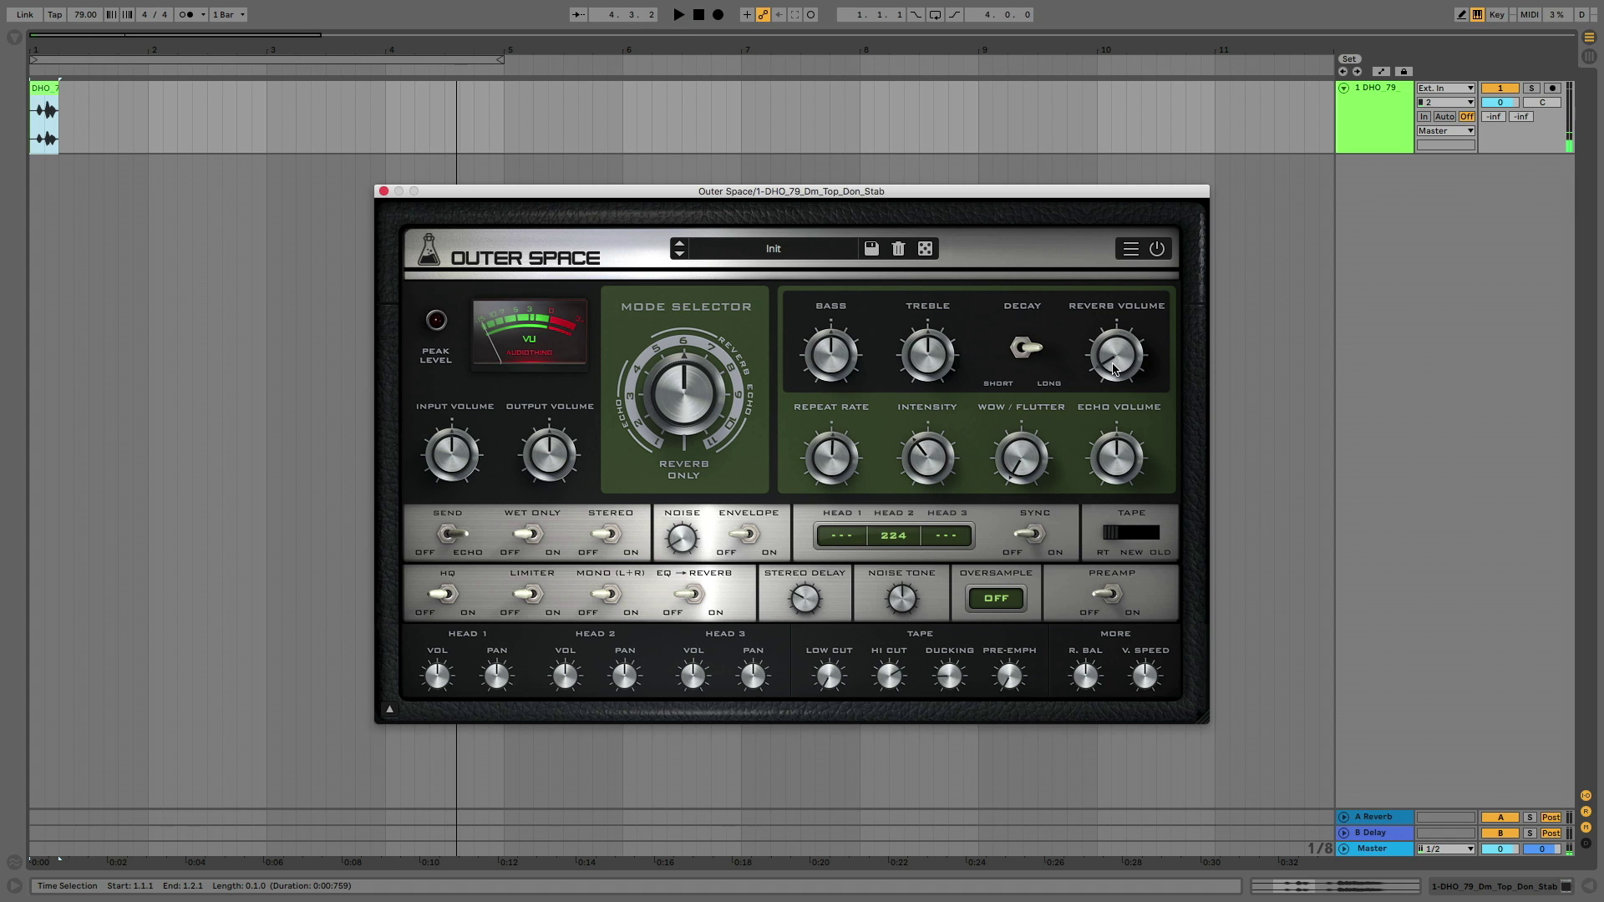
left_click_drag(927, 351, 931, 316)
left_click_drag(834, 350, 840, 315)
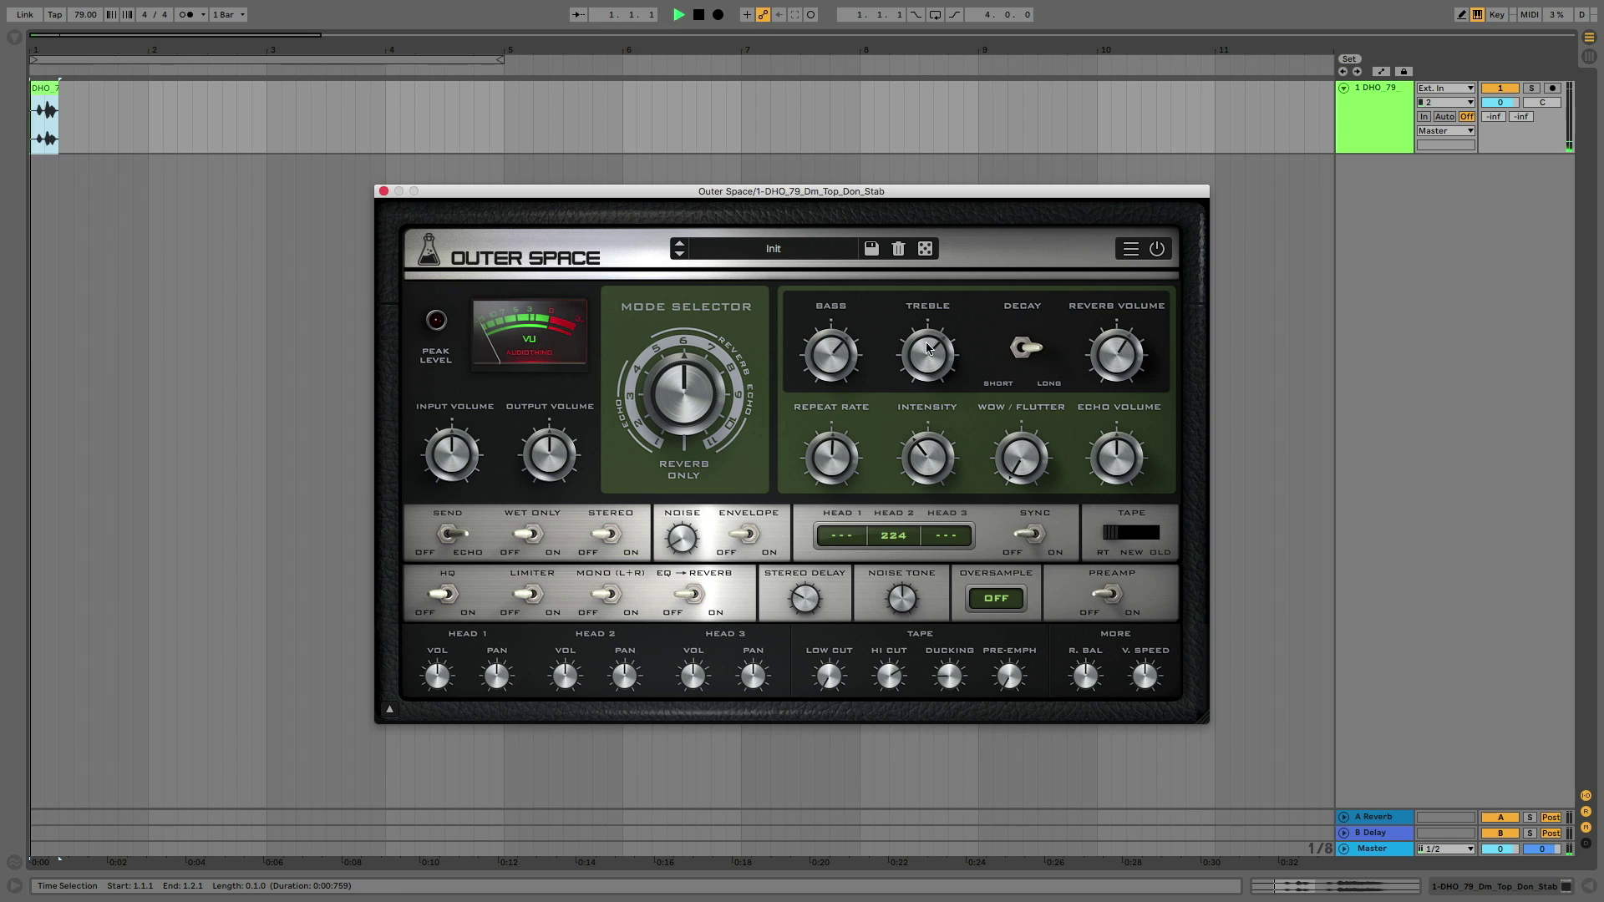
left_click_drag(835, 349, 838, 333)
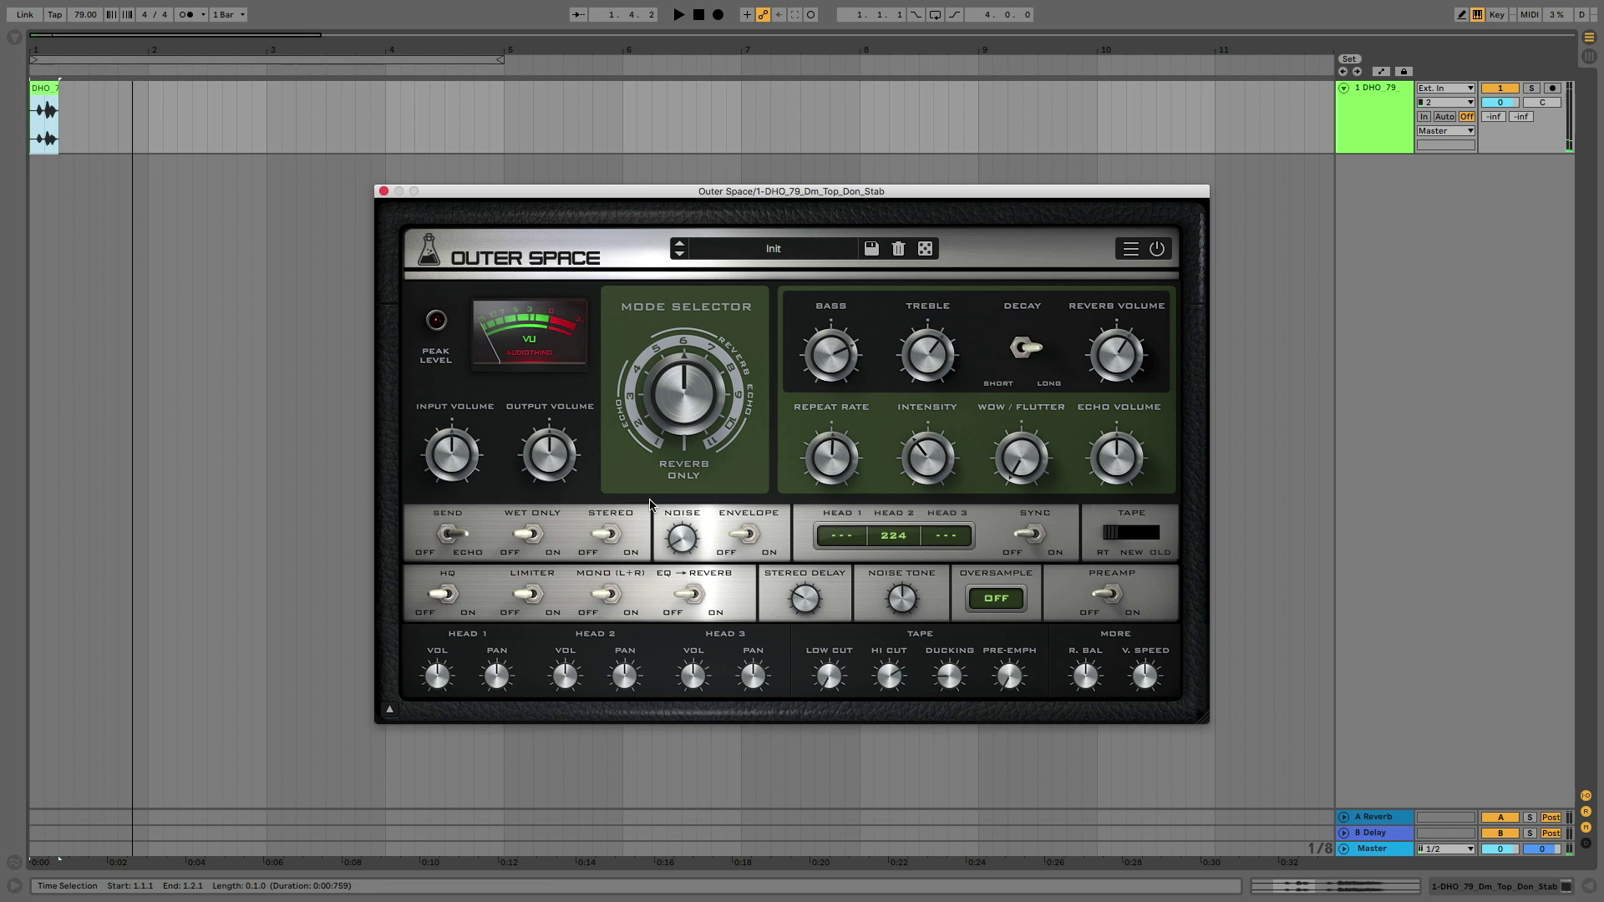
Switch stereo on and raise the repeat rate slightly so head 2 is at 214, playing the stab
left_click(607, 537)
key("space")
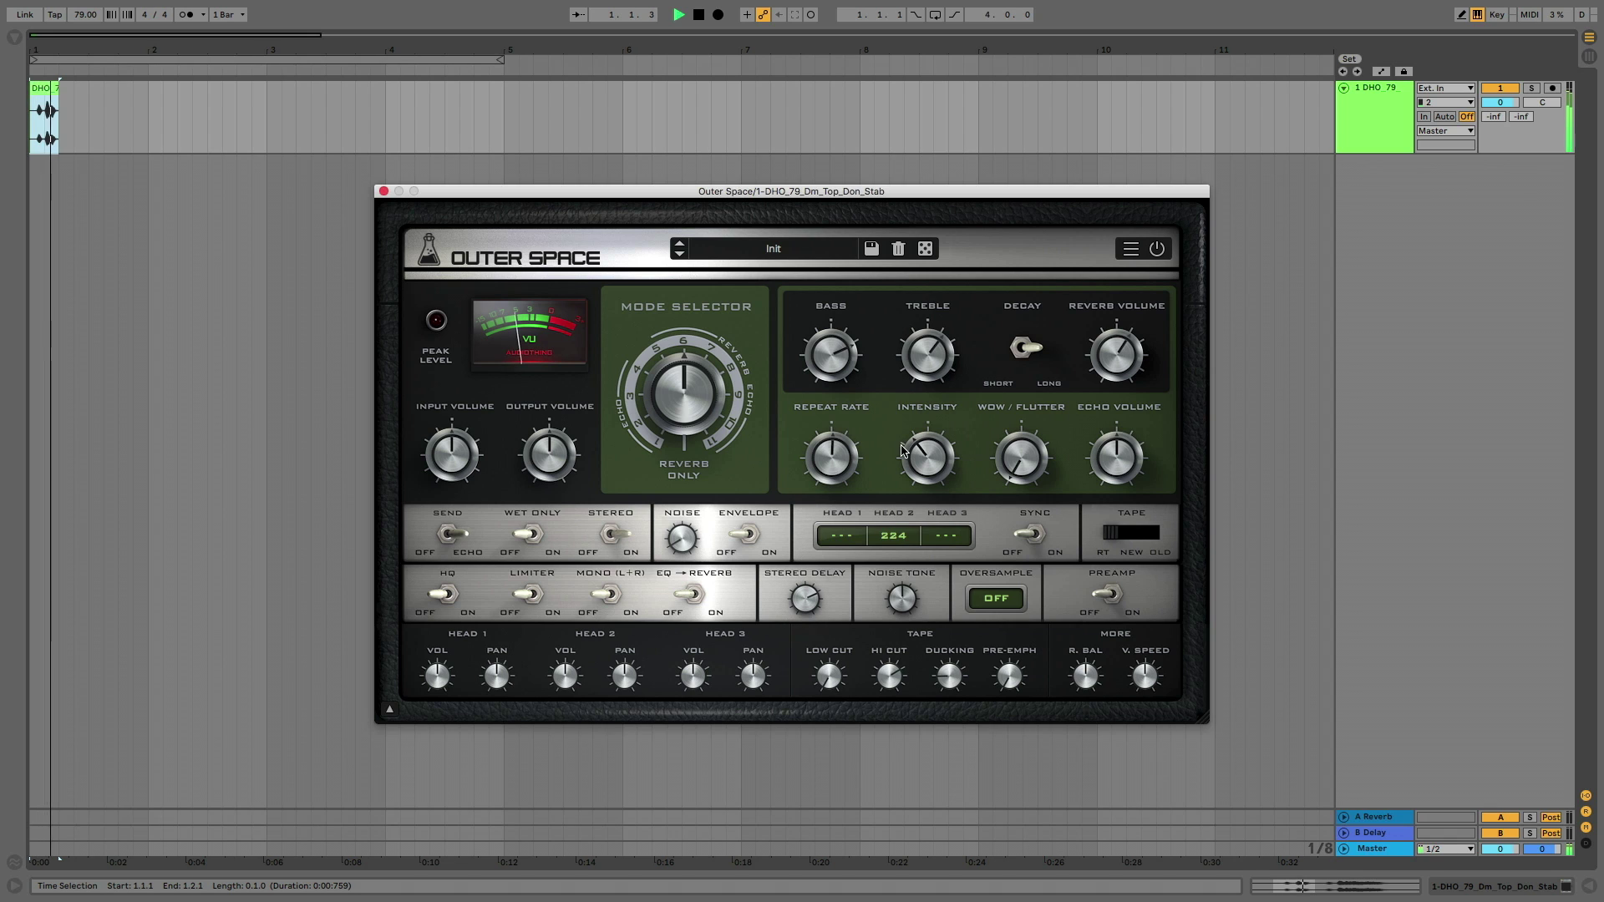
mouse_move(832, 455)
left_mouse_down()
mouse_move(832, 410)
mouse_move(831, 445)
left_mouse_up()
key("space")
Raise the echo intensity from below its midpoint to just past it while the stab plays
key("space")
left_click_drag(934, 457, 930, 386)
key("space")
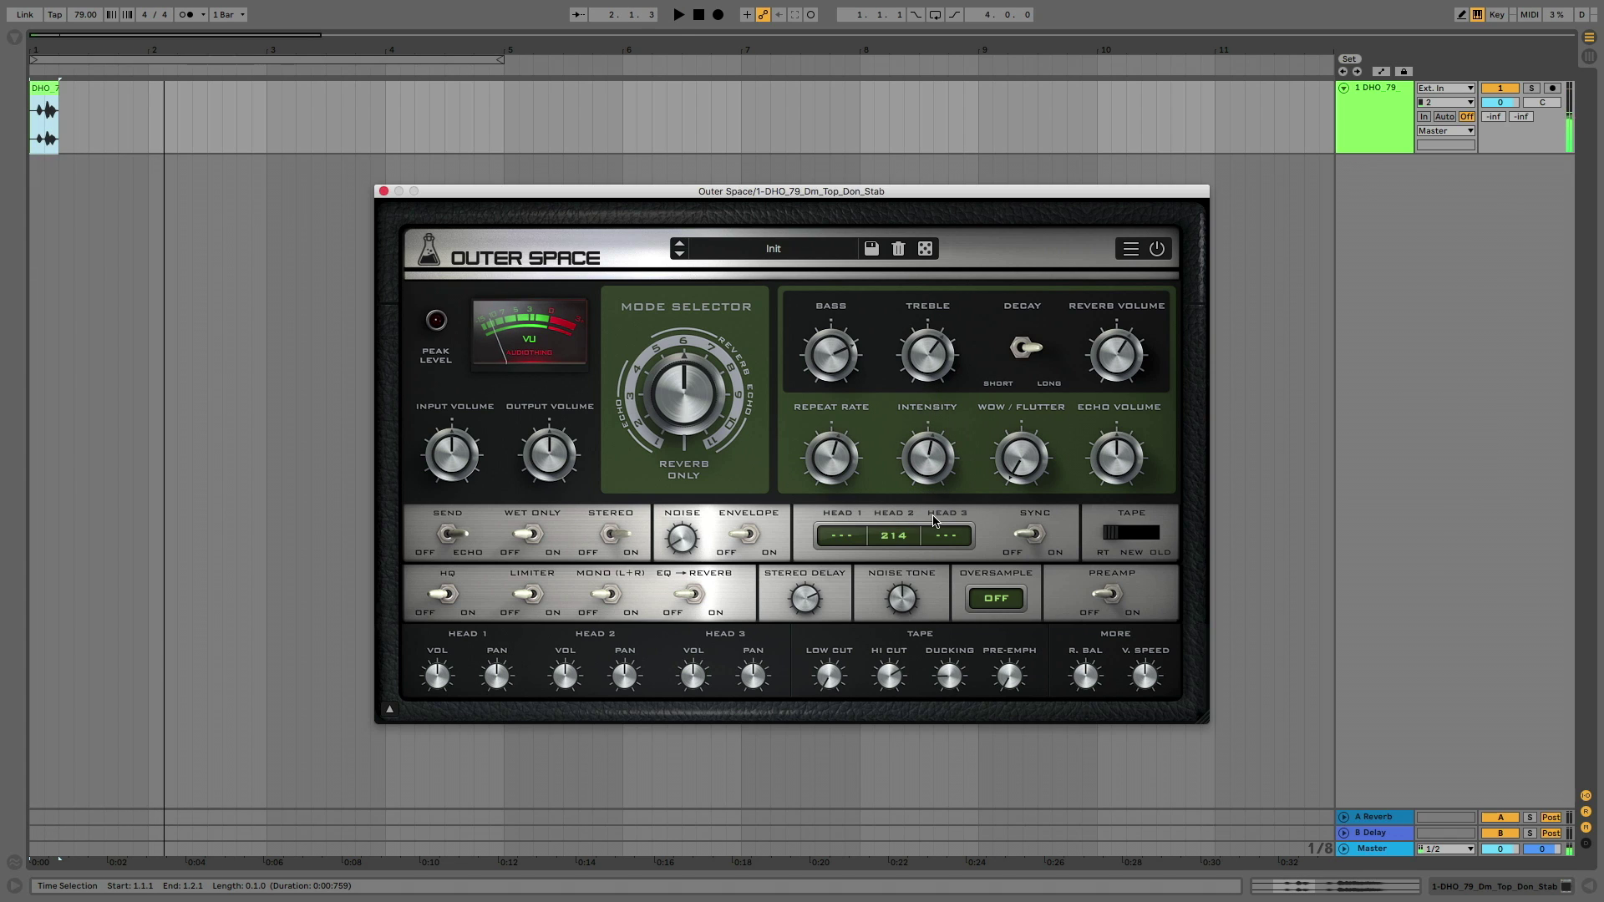
Turn the mode selector past H1 + H2 + Reverb to position 11, which engages all three heads
left_click_drag(689, 424, 679, 460)
left_click_drag(665, 415, 648, 231)
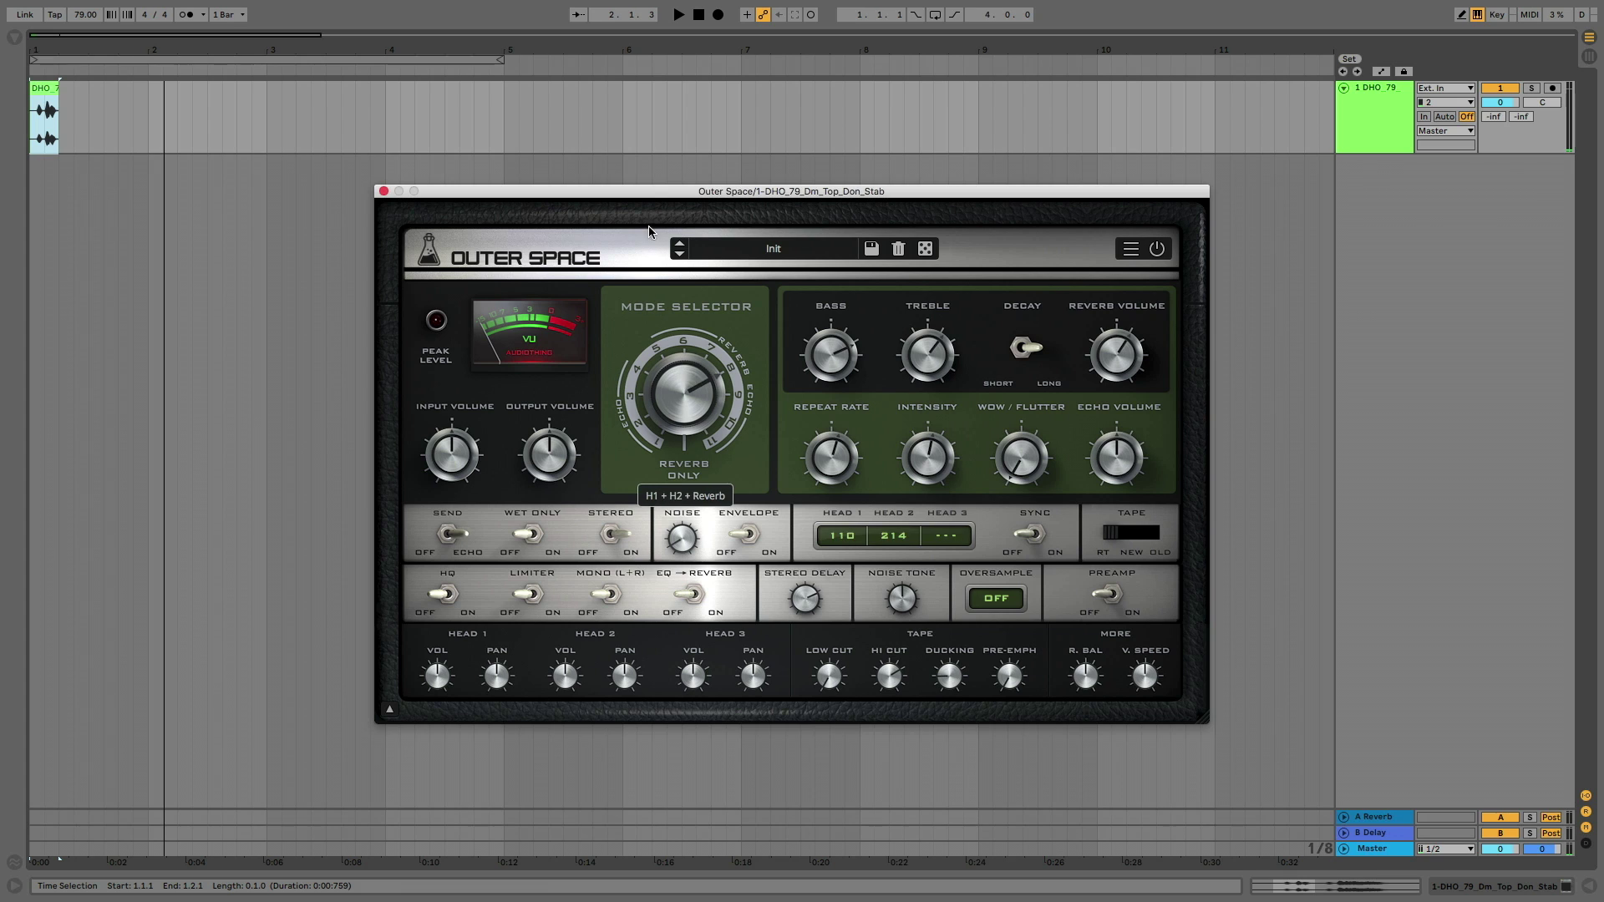
left_click_drag(654, 154, 655, 127)
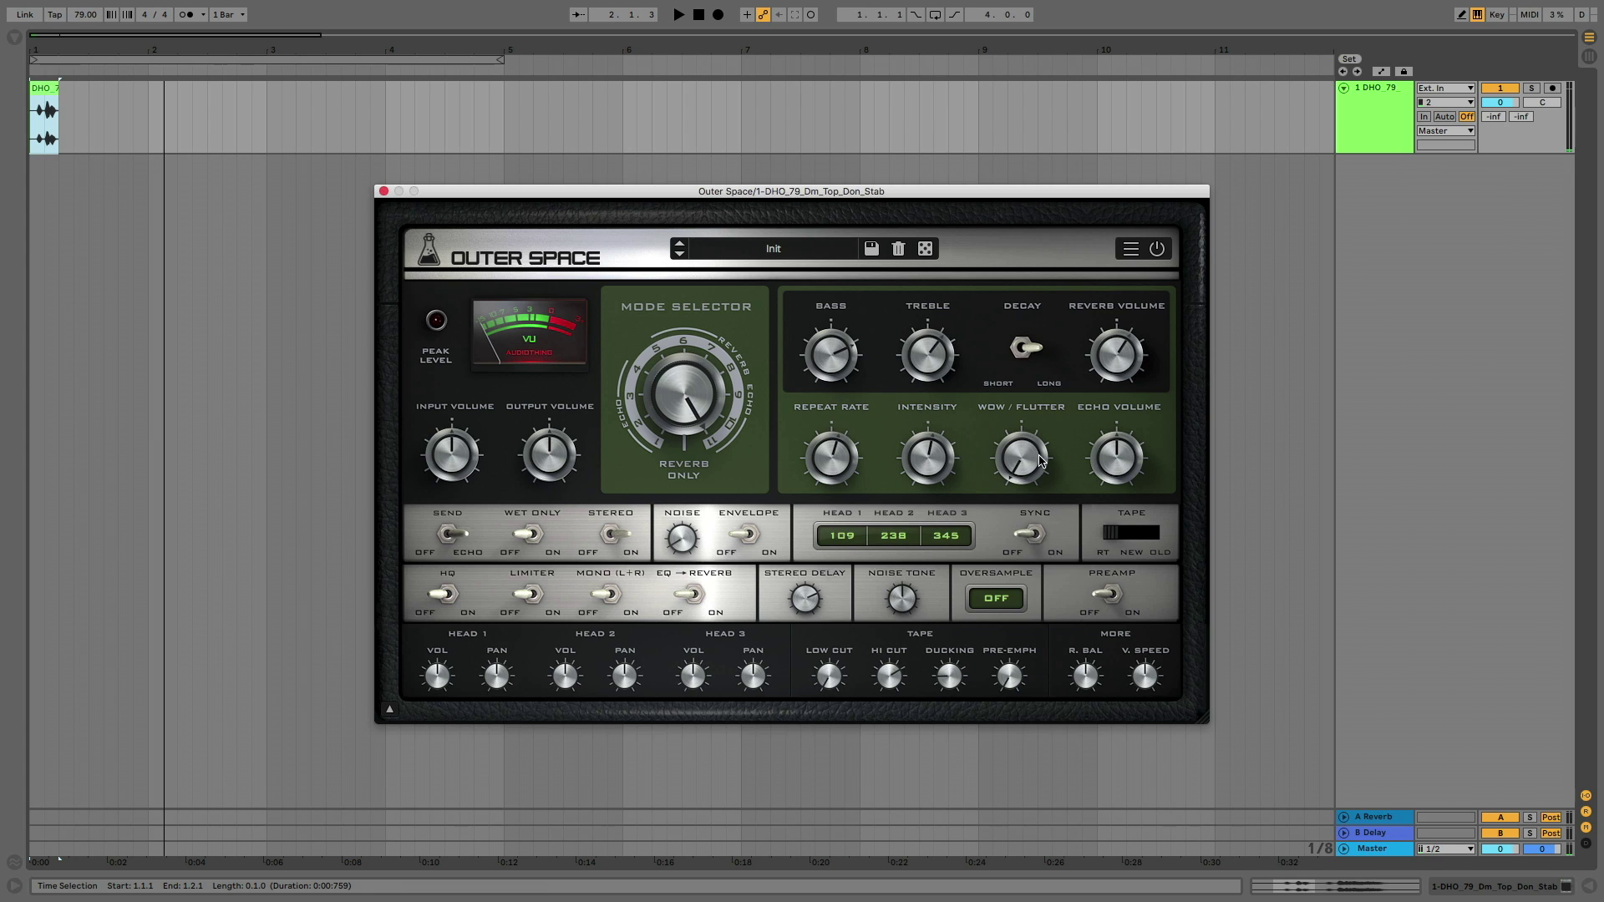
Raise the intensity well past its midpoint and play the stab through all three tape heads
left_click_drag(932, 464, 921, 428)
key("space")
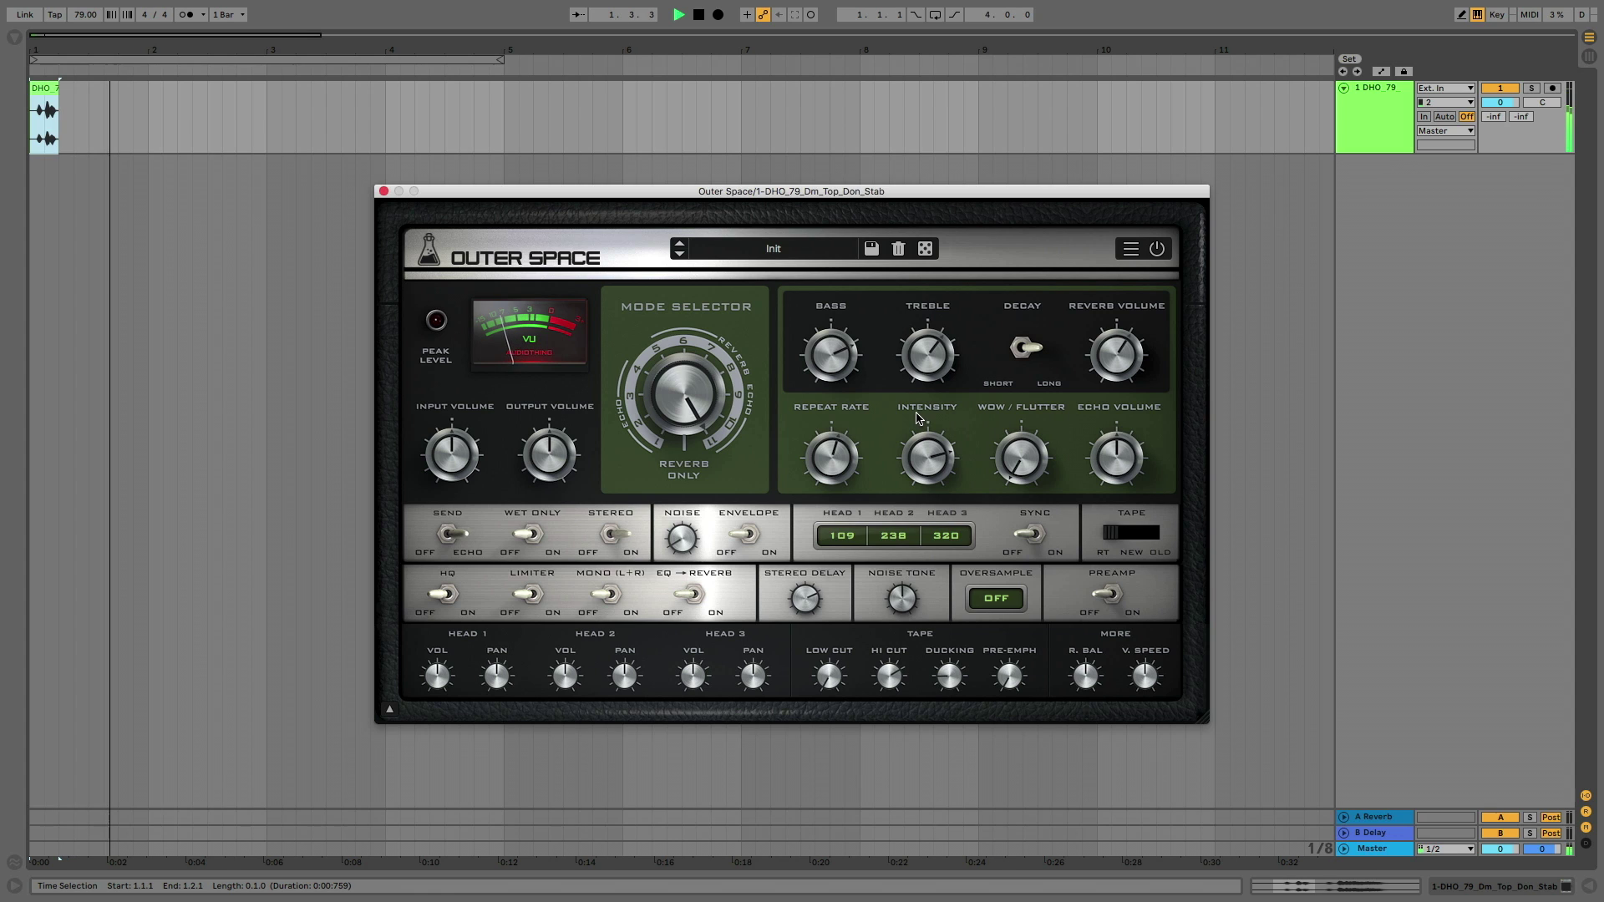
left_click_drag(913, 440, 836, 515)
key("space")
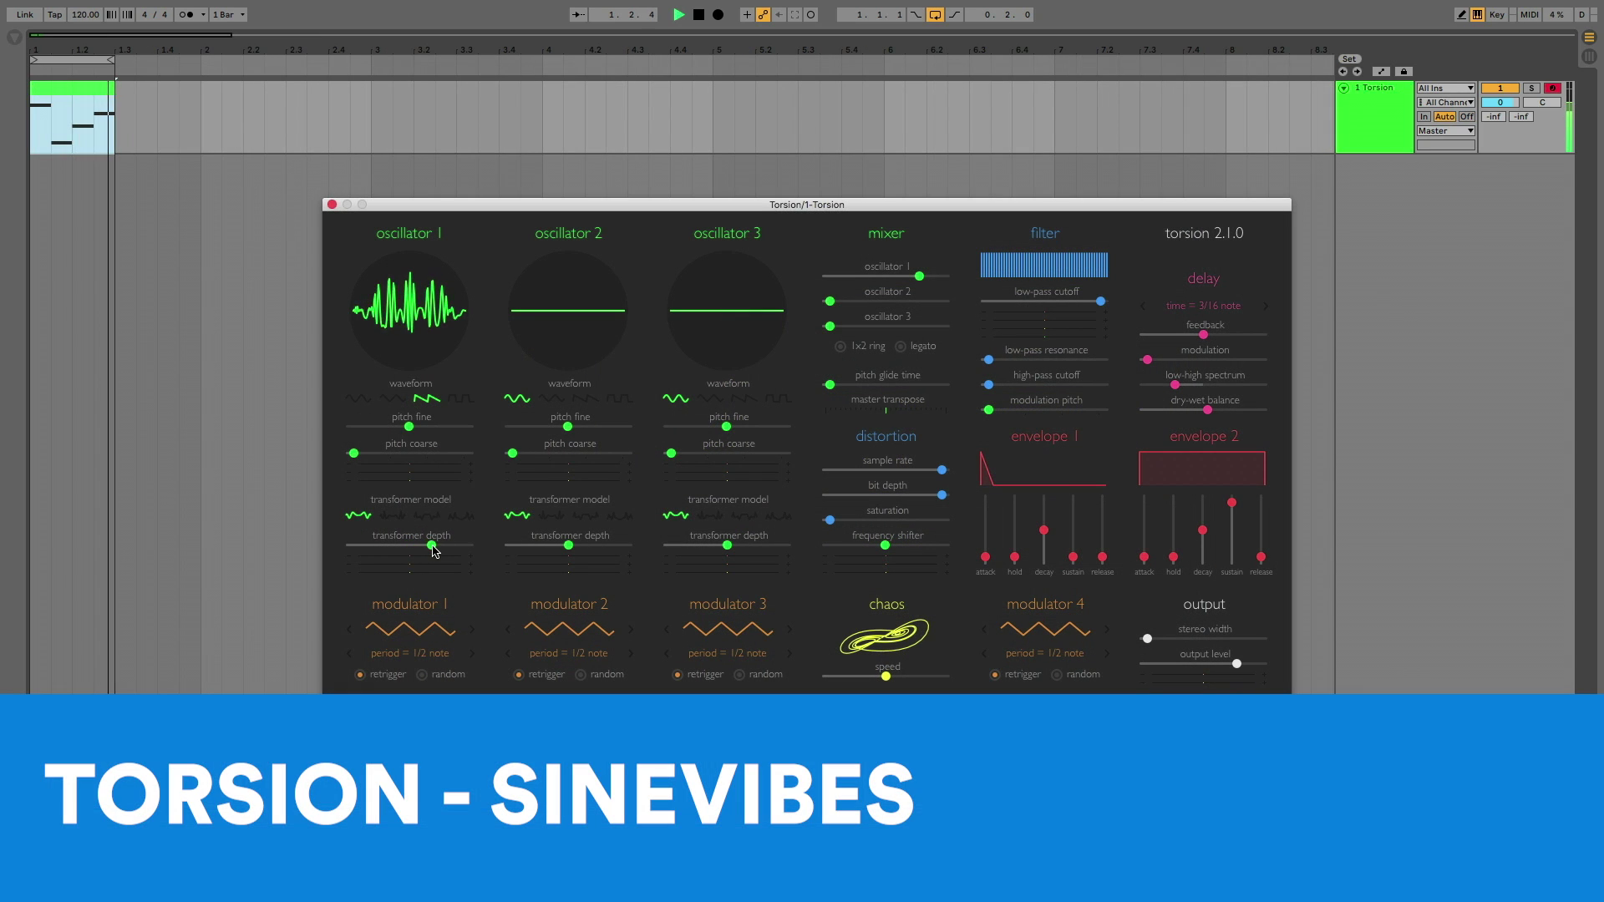
Raise oscillator 1's transformer depth slightly in Torsion, and bring in oscillator 2 with a square waveform
mouse_move(432, 545)
left_mouse_down()
mouse_move(452, 548)
mouse_move(437, 548)
left_mouse_up()
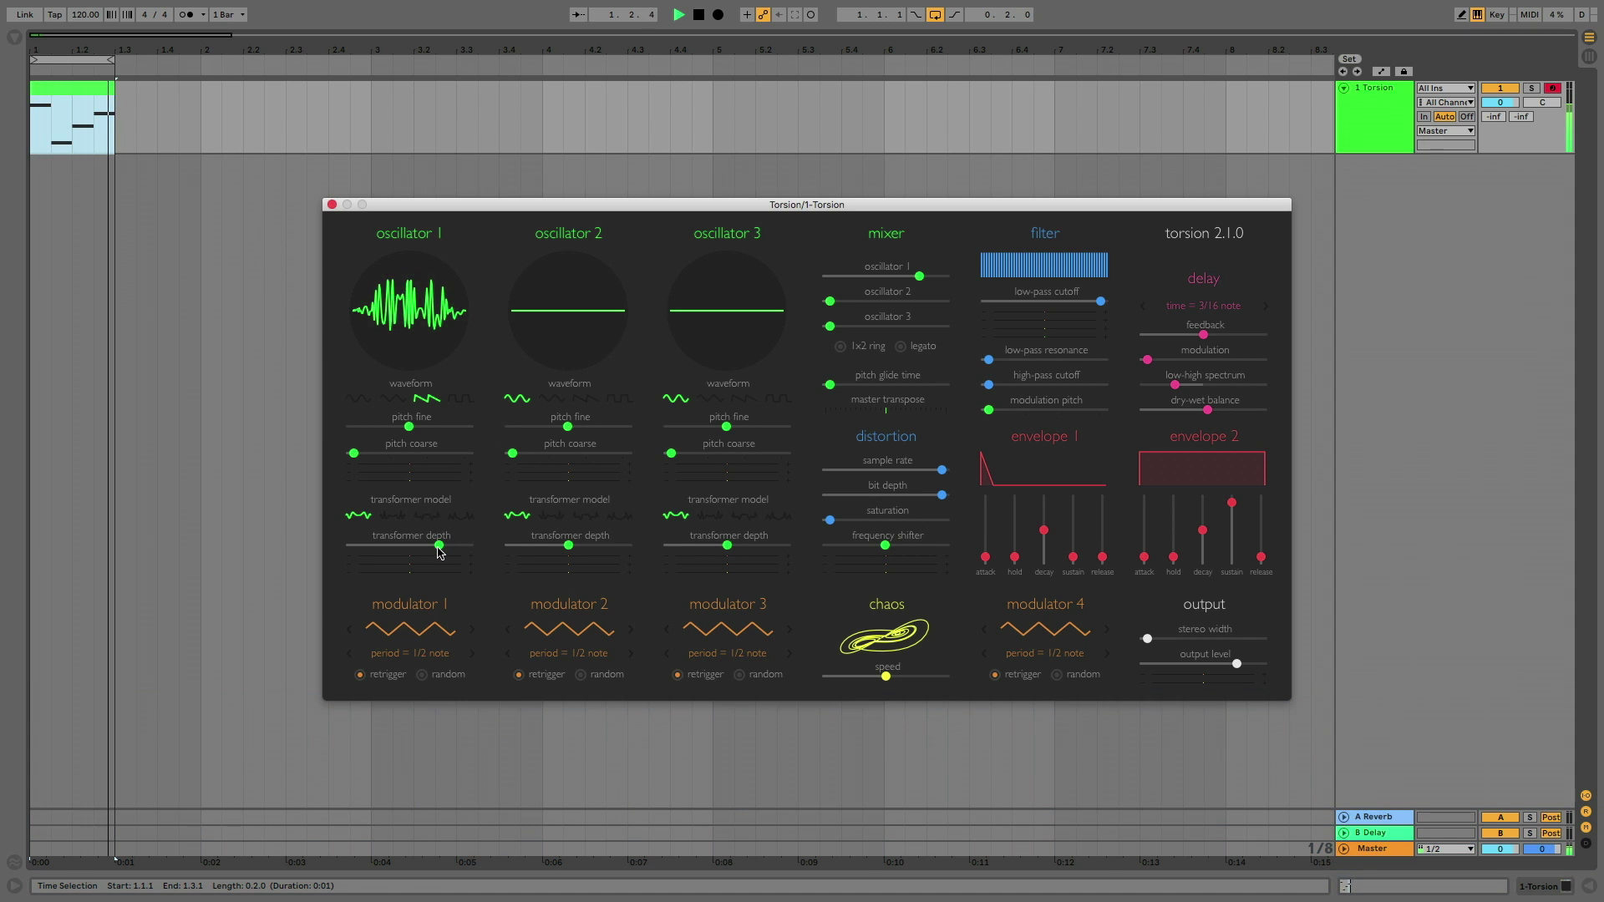
left_click_drag(830, 301, 925, 303)
left_click(618, 398)
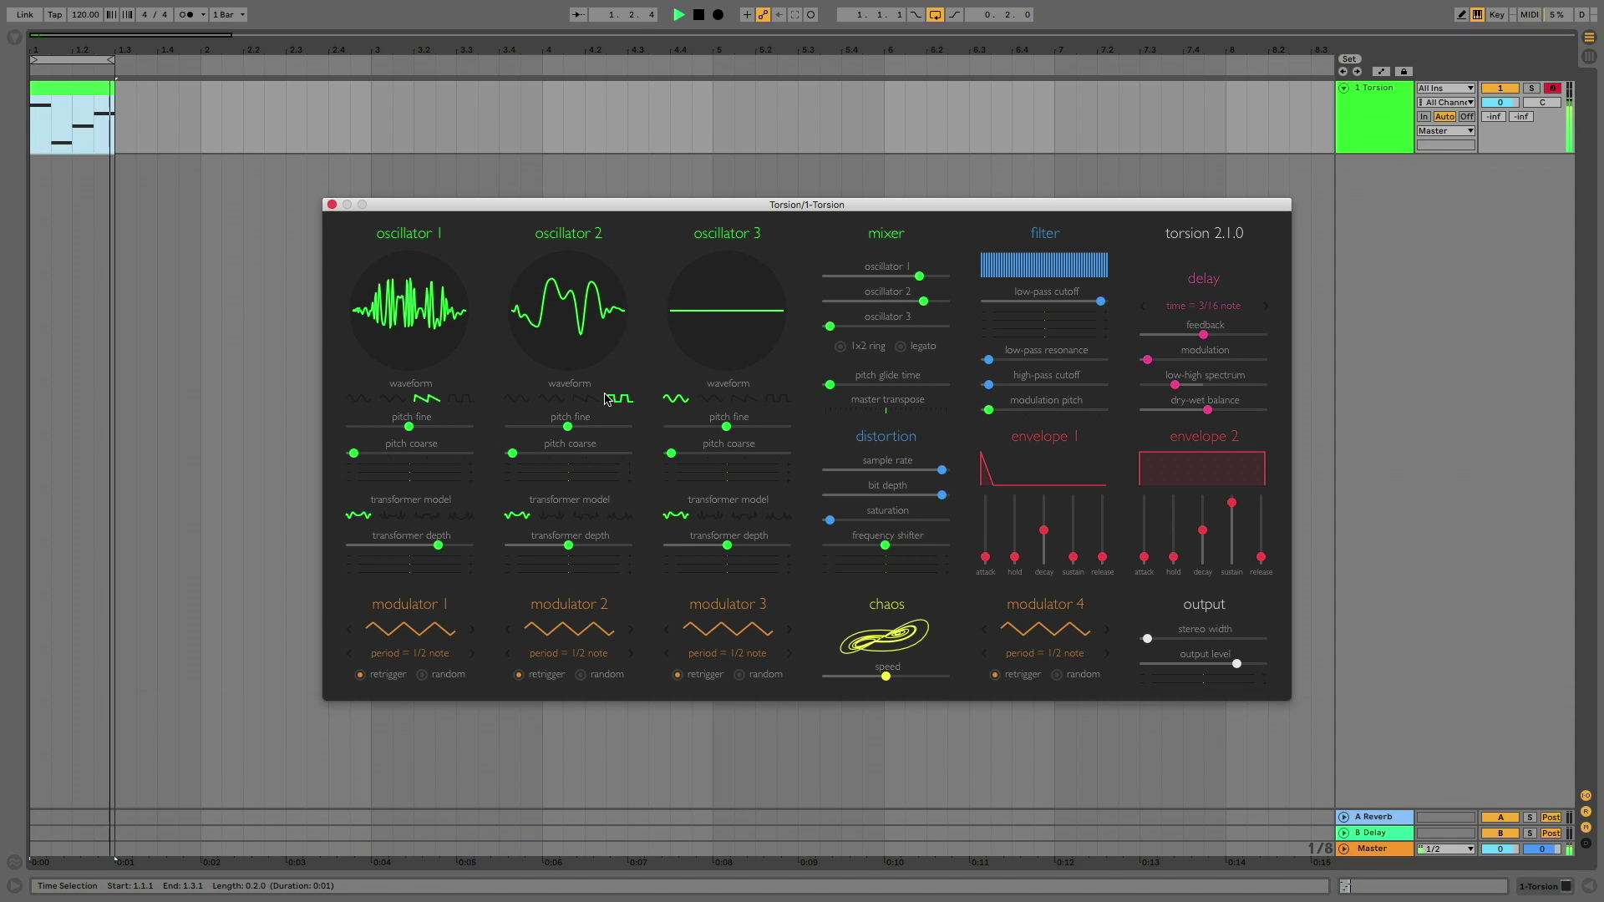
Raise oscillator 2's coarse and fine pitch, and modulate its transformer depth with envelope 1
left_click_drag(513, 455, 600, 427)
left_click_drag(558, 559, 595, 556)
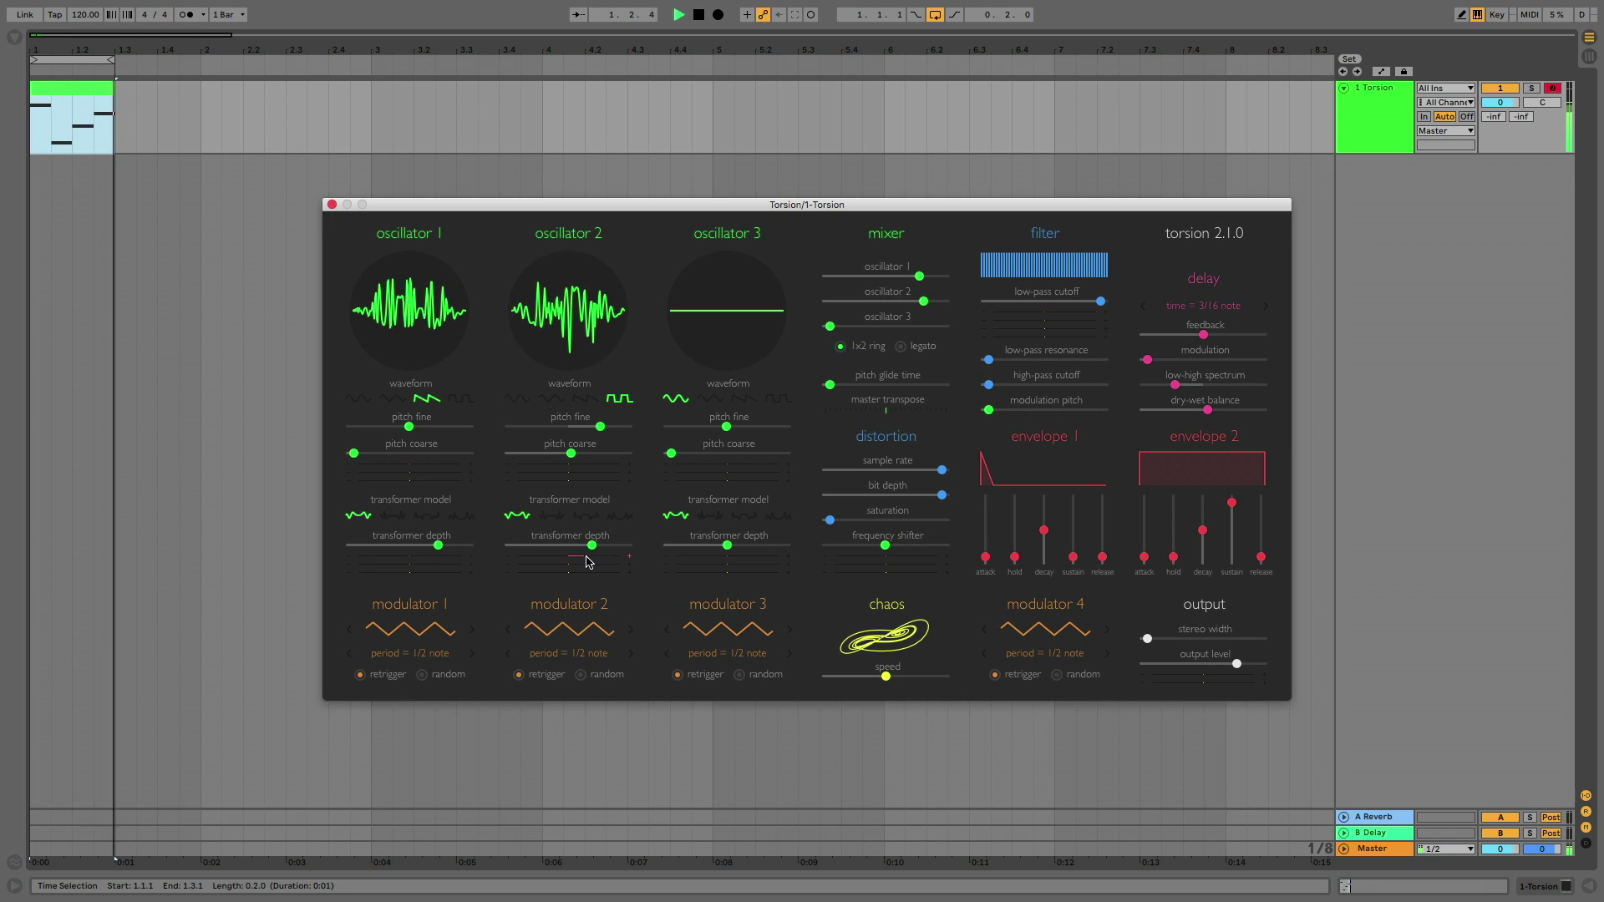
Lower the transformer depth of oscillators 1 and 2 to slightly below the middle, and lengthen envelope 1's decay
left_click_drag(621, 535, 562, 544)
left_click_drag(1043, 530, 1044, 512)
left_click_drag(437, 546, 397, 549)
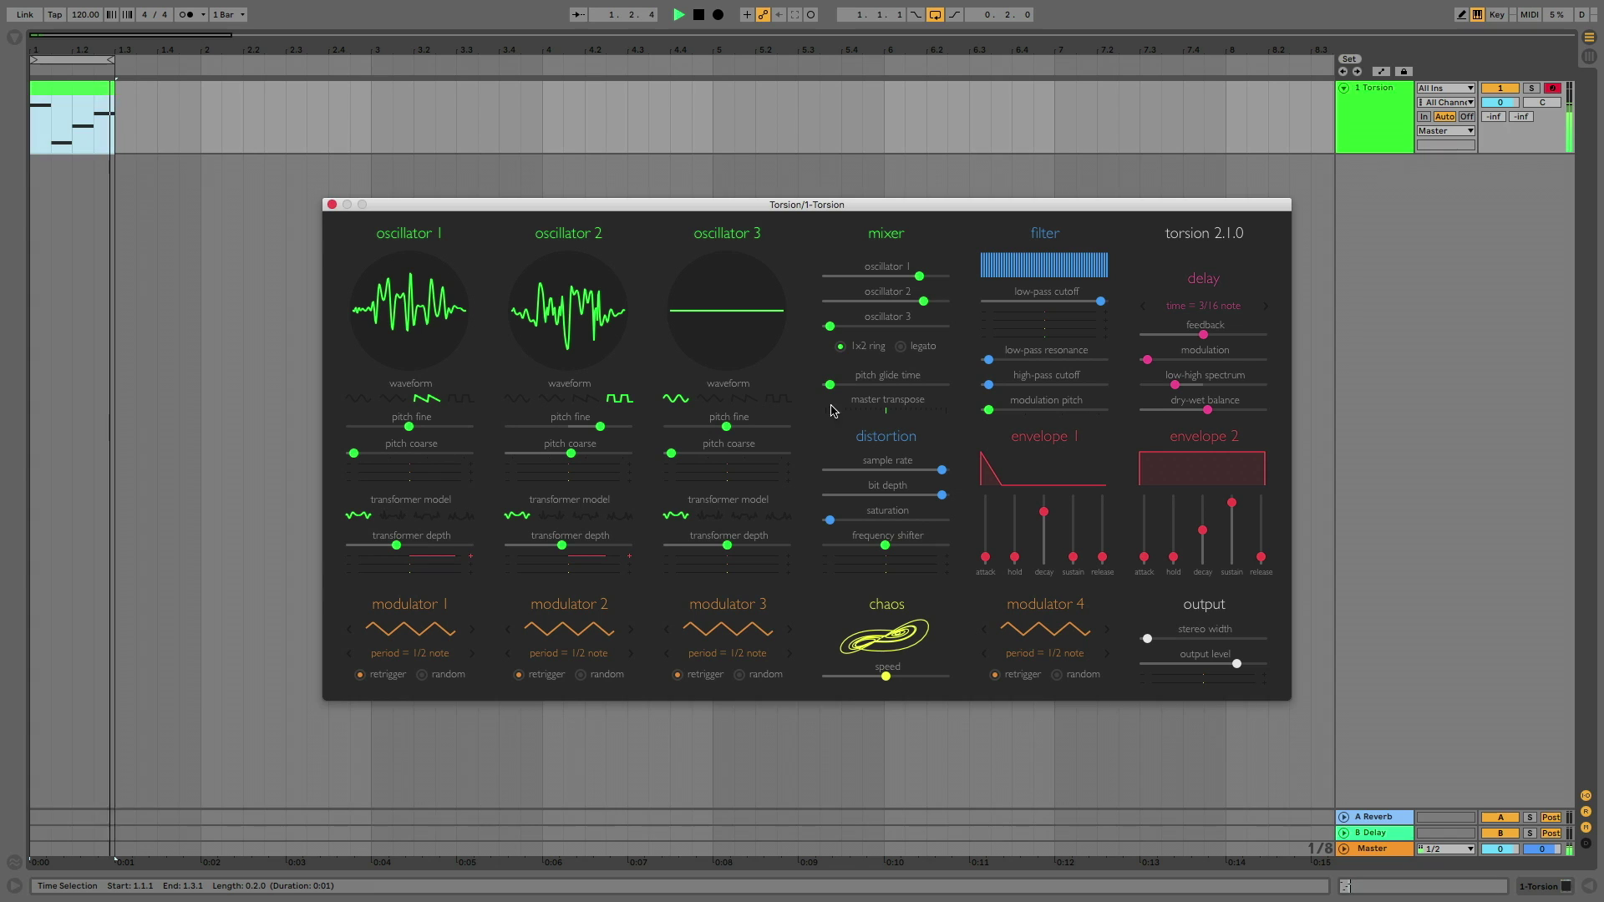
Set oscillator 2 to the third transformer model with slightly lower fine pitch, and bring in oscillator 3 with its second model
left_click(585, 516)
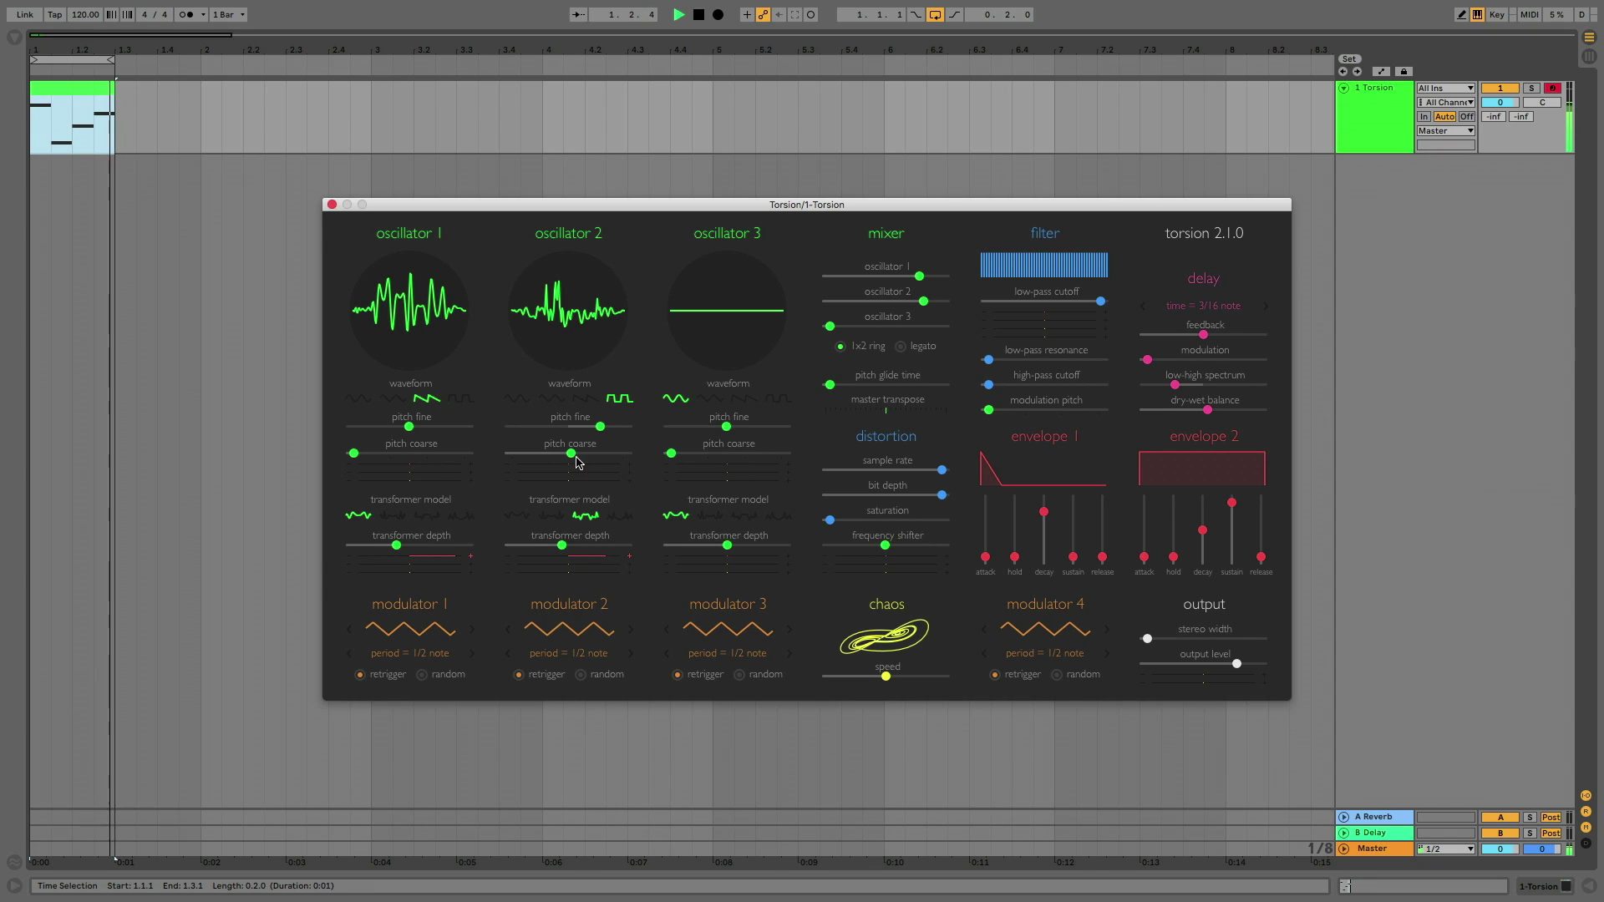
mouse_move(595, 430)
left_mouse_down()
mouse_move(614, 427)
mouse_move(589, 428)
left_mouse_up()
left_click_drag(858, 328, 912, 330)
left_click(709, 516)
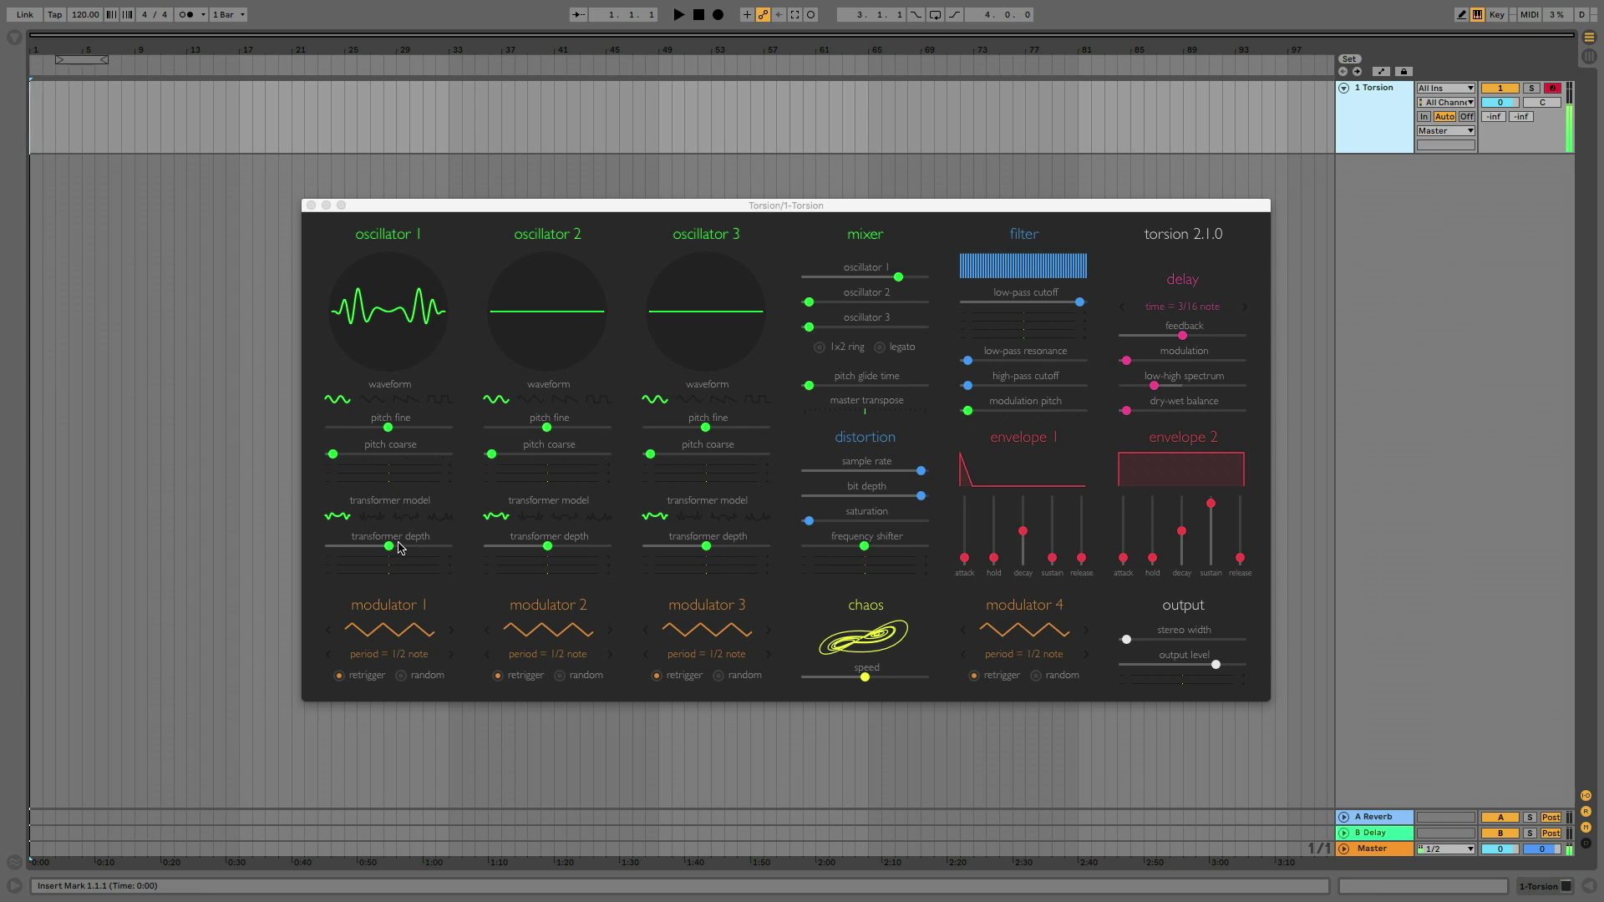
Raise oscillator 1's transformer depth to about 80%, and audition its waveforms in turn up to square
left_click_drag(390, 549, 429, 548)
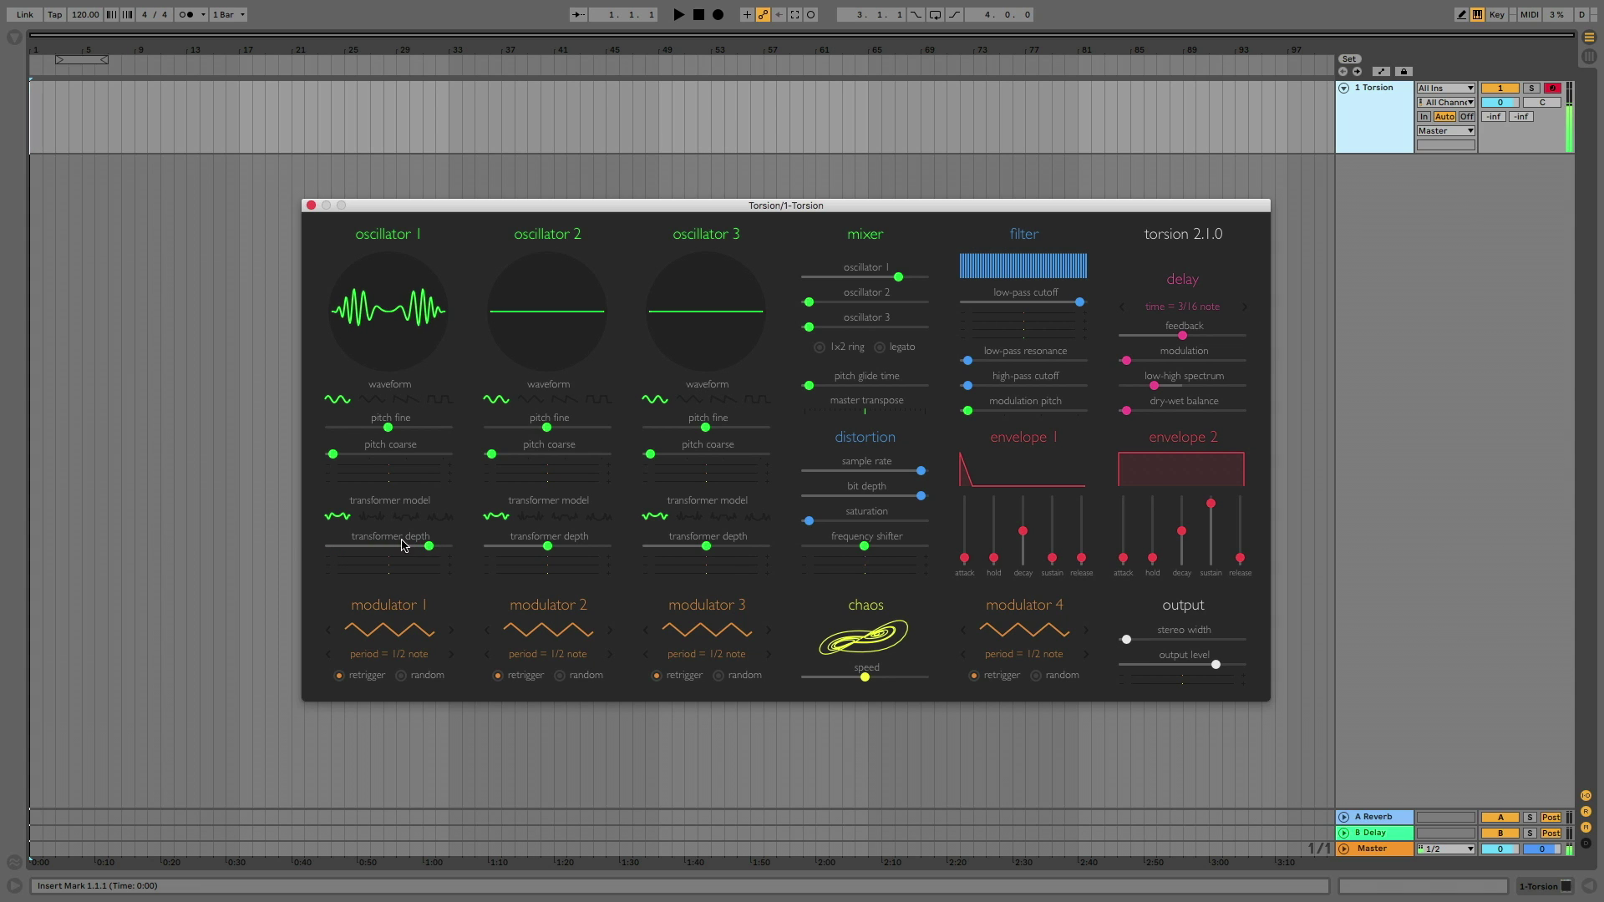
left_click(372, 402)
left_click(414, 405)
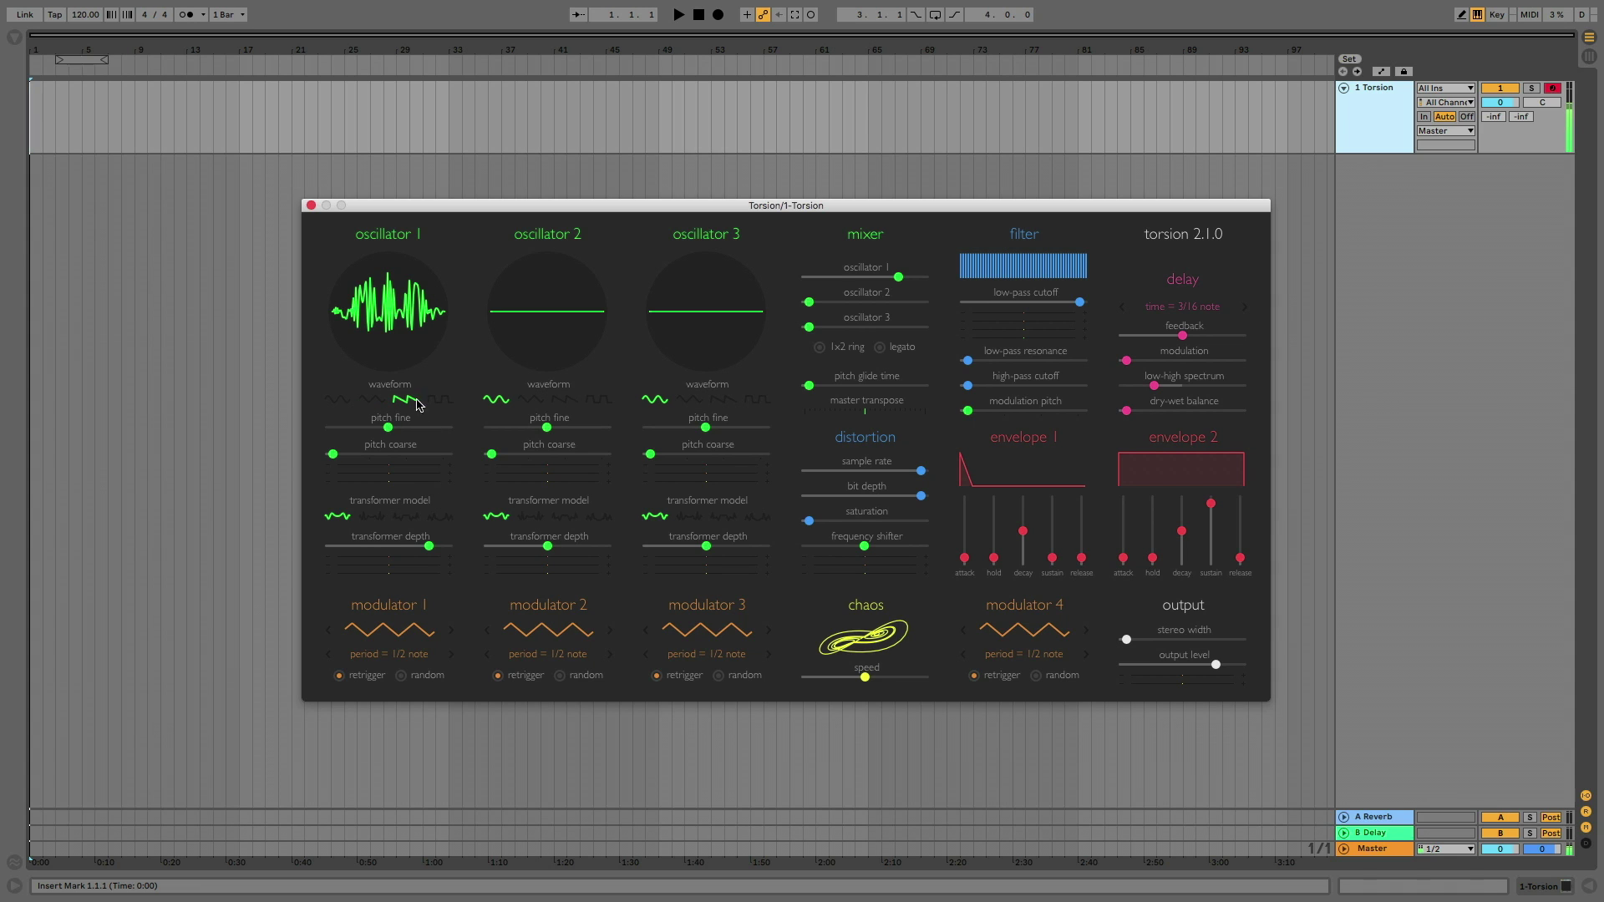
left_click(438, 402)
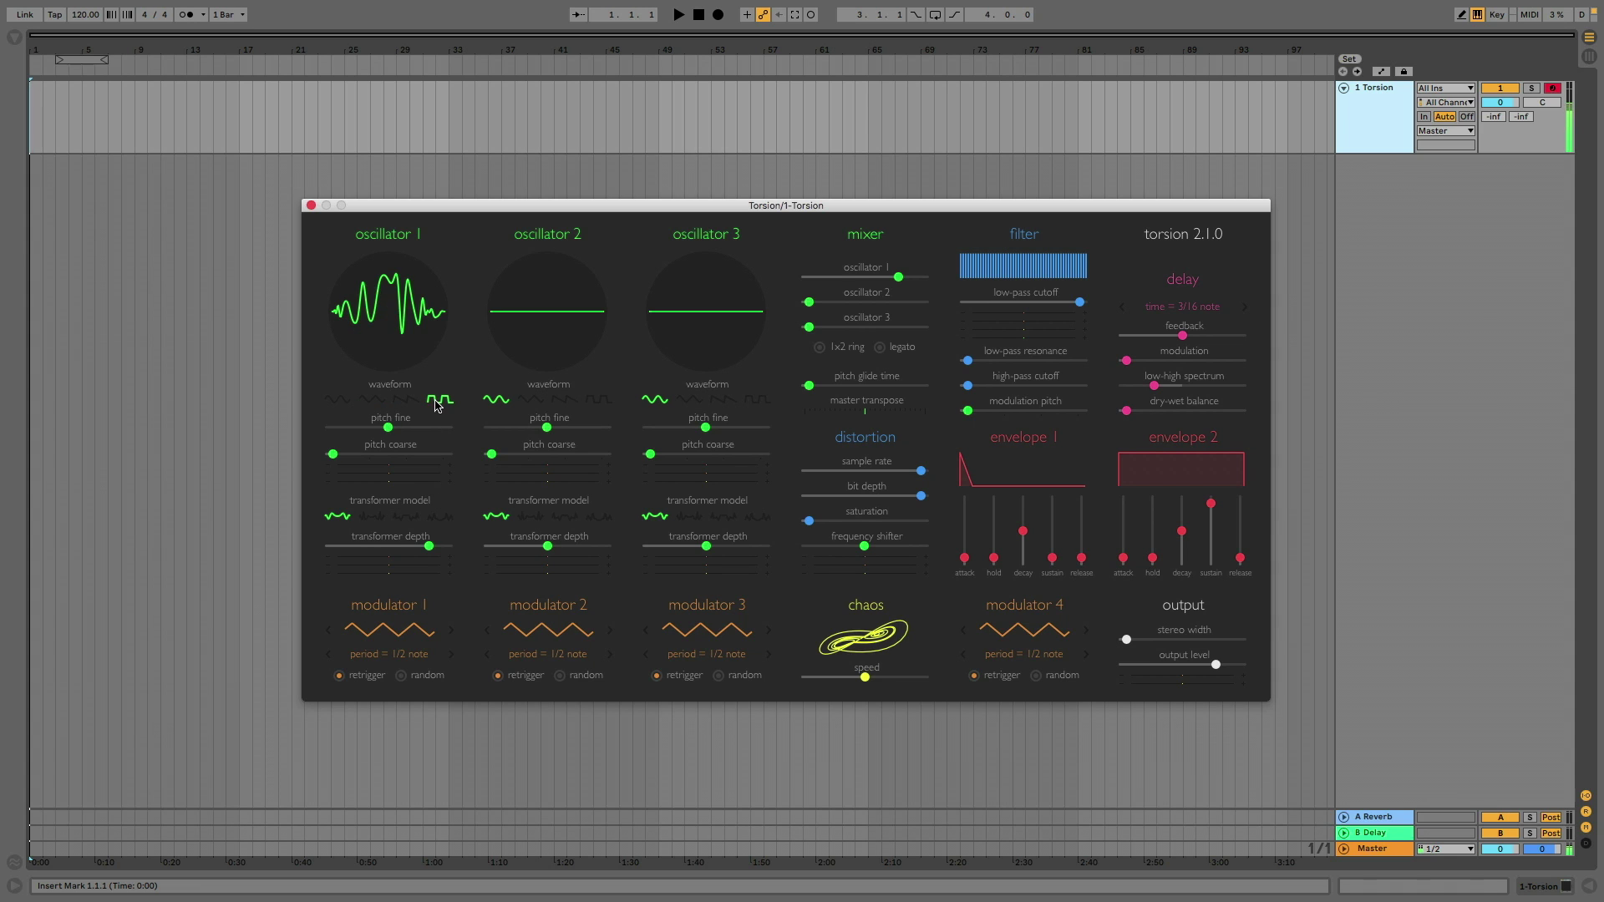
Audition oscillator 1's second, third and fourth transformer models
left_click(374, 518)
left_click(407, 518)
left_click(436, 519)
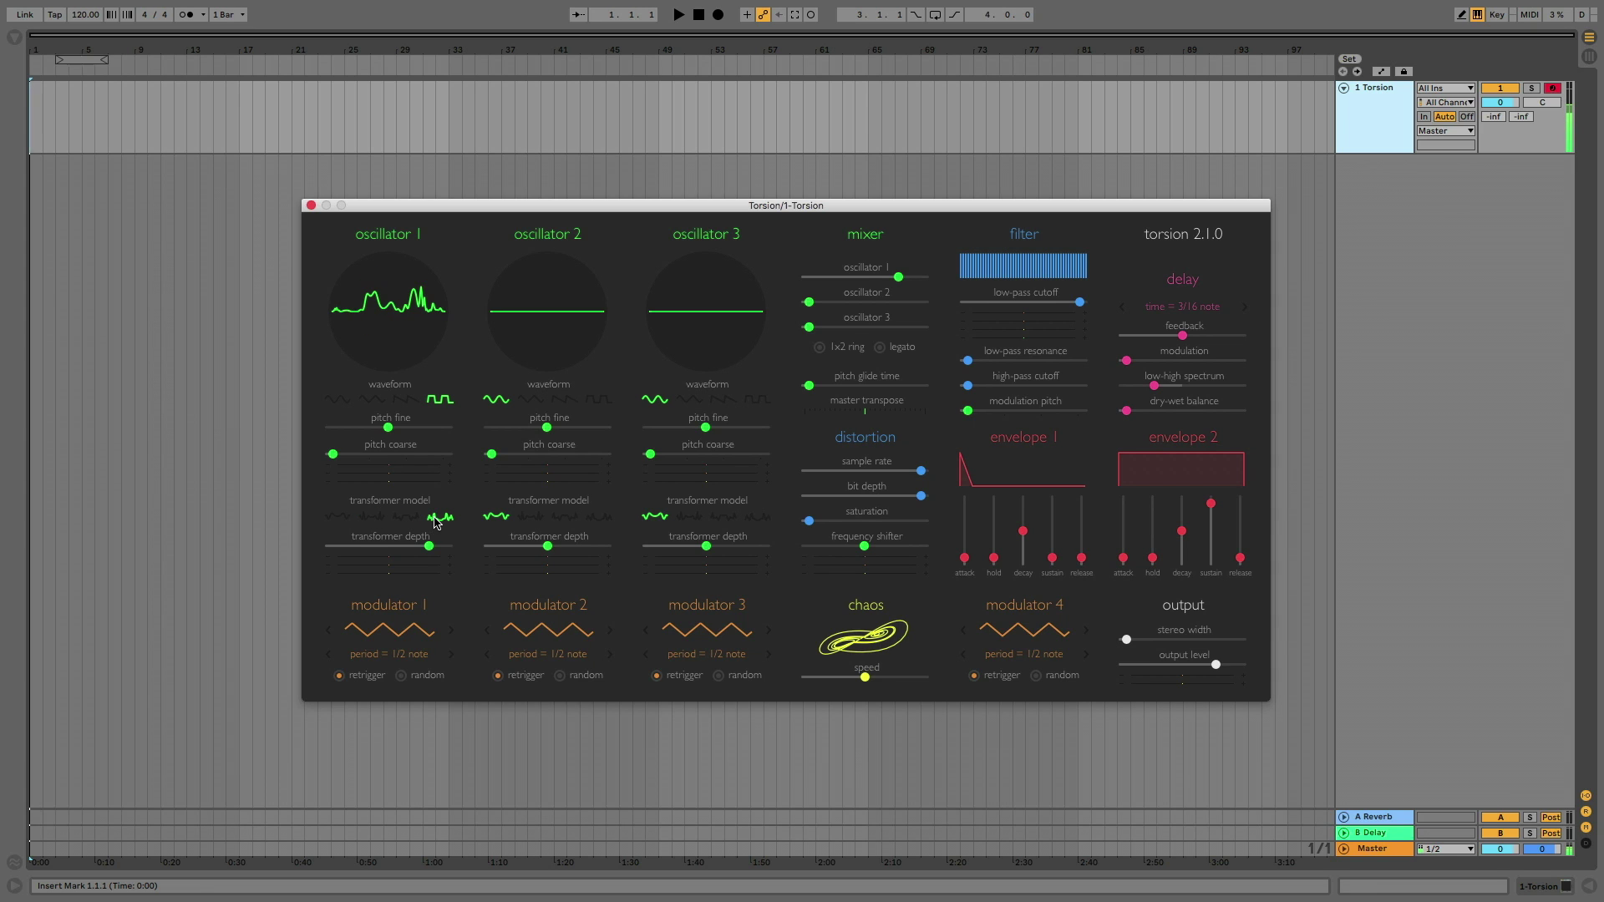
Set oscillator 1 to the sawtooth waveform and first transformer model, with its transformer depth at about the middle
left_click(407, 400)
left_click(373, 517)
left_click(339, 517)
left_click_drag(429, 547, 385, 555)
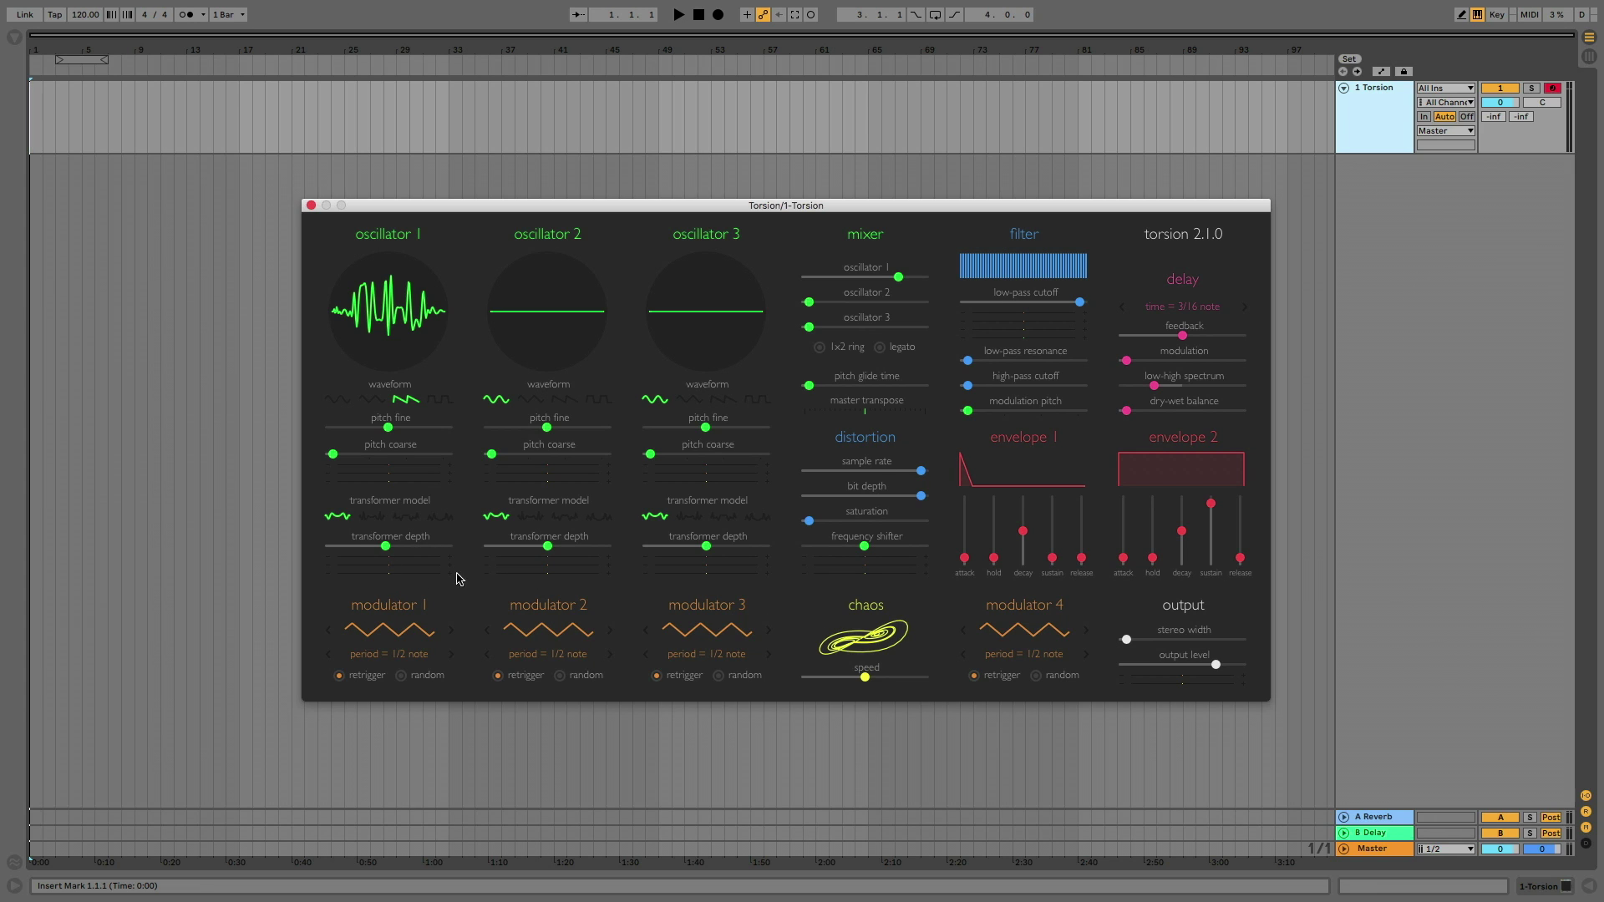
Modulate oscillator 1's transformer depth with envelope 1, and lengthen the envelope's decay
left_click_drag(393, 561, 441, 560)
left_click_drag(1024, 532, 1028, 508)
Bring oscillator 2 up to near full level in the mixer, and enable the 1x2 ring modulation
left_click_drag(808, 302, 921, 308)
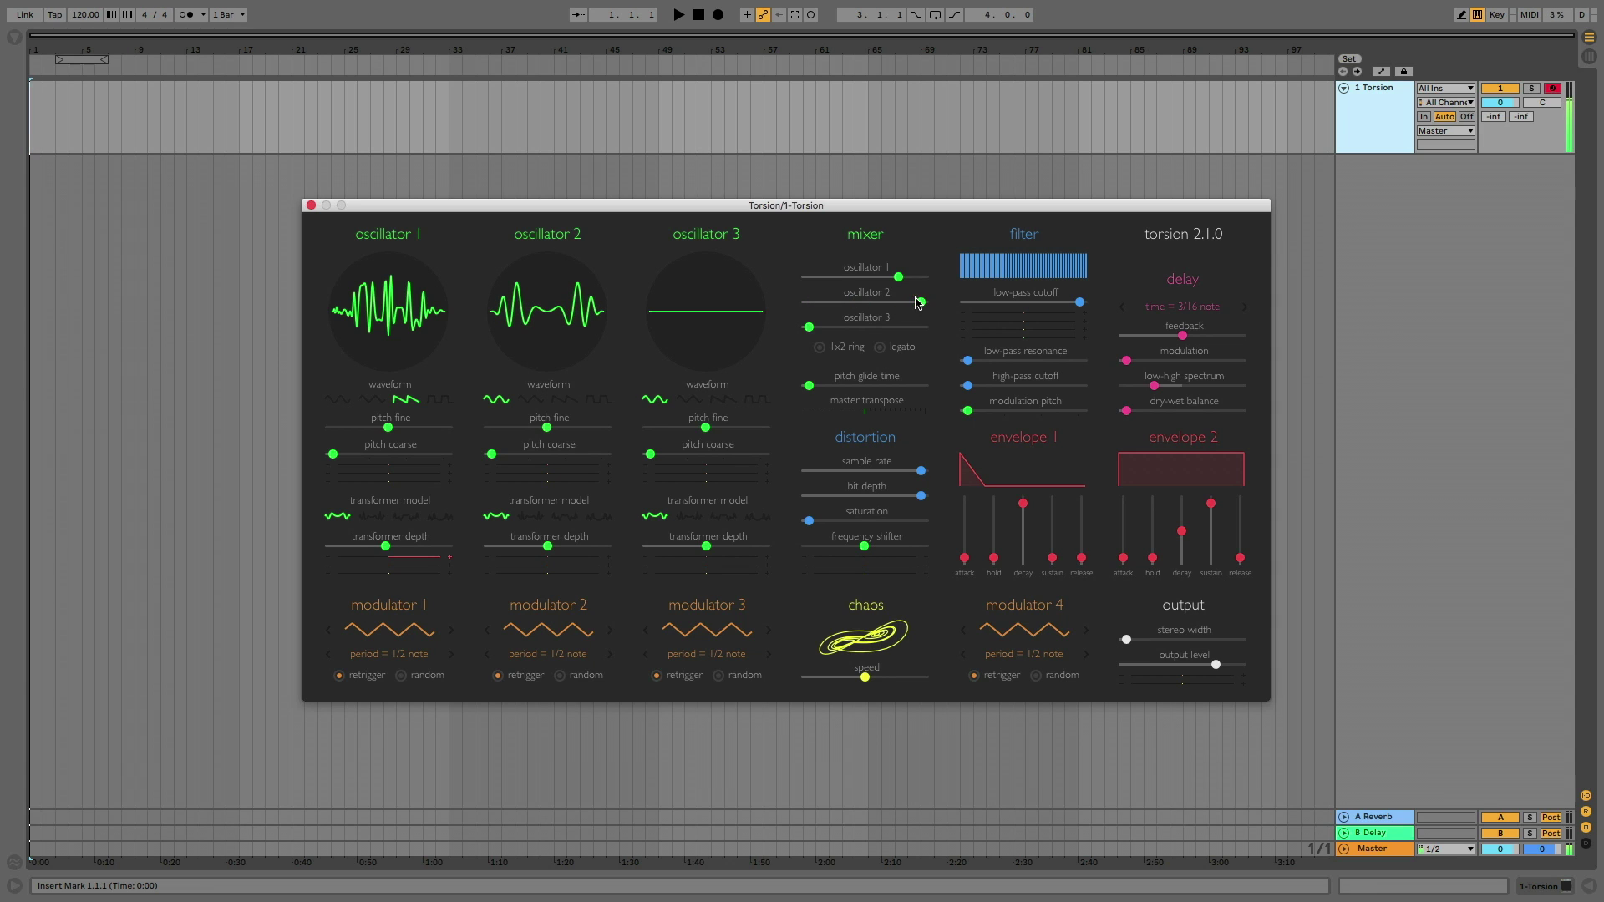
mouse_move(810, 327)
left_mouse_down()
mouse_move(867, 326)
mouse_move(827, 336)
left_mouse_up()
left_click(820, 349)
Raise oscillator 1's fine pitch to near maximum, and switch it to the square waveform
left_click_drag(389, 430, 456, 431)
left_click(439, 401)
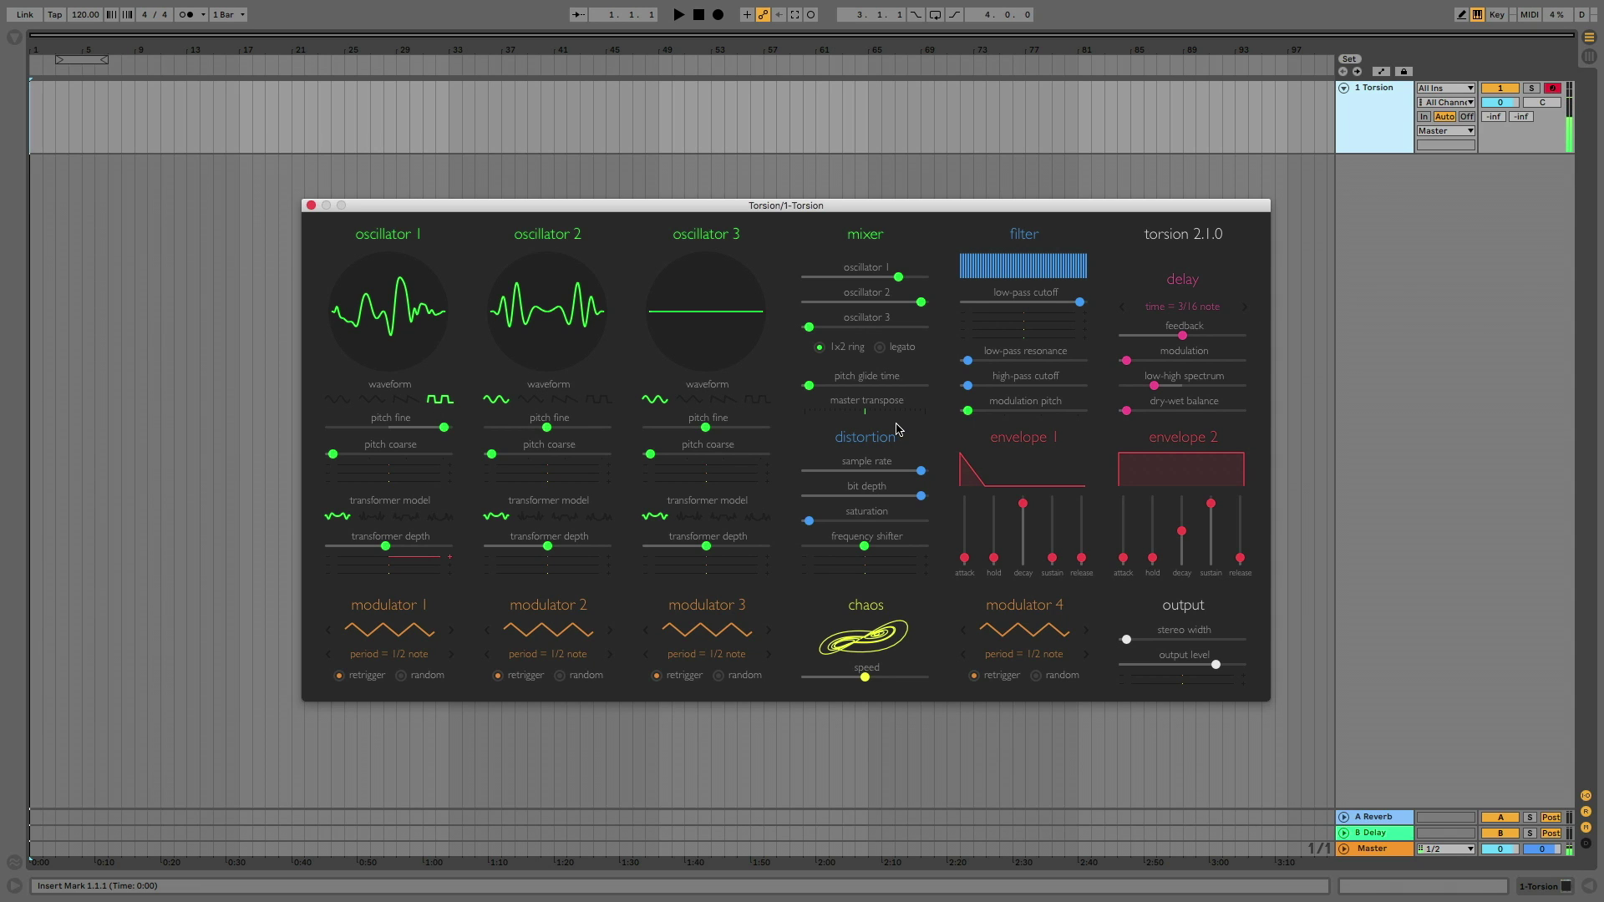
Try out the distortion's sample rate and bit depth, and add a little saturation
mouse_move(921, 472)
left_mouse_down()
mouse_move(845, 473)
mouse_move(923, 473)
mouse_move(874, 499)
mouse_move(813, 500)
mouse_move(924, 477)
left_mouse_up()
left_click_drag(823, 497, 992, 500)
mouse_move(825, 524)
left_mouse_down()
mouse_move(866, 524)
mouse_move(840, 524)
left_mouse_up()
Lower the filter's low-pass cutoff to about a third, and raise the low-pass resonance close to maximum
left_click_drag(1080, 305, 1000, 307)
left_click_drag(966, 363, 1078, 363)
Ease the saturation back slightly, and reduce the distortion's sample rate to about half
mouse_move(836, 522)
left_mouse_down()
mouse_move(783, 525)
mouse_move(913, 528)
mouse_move(827, 529)
left_mouse_up()
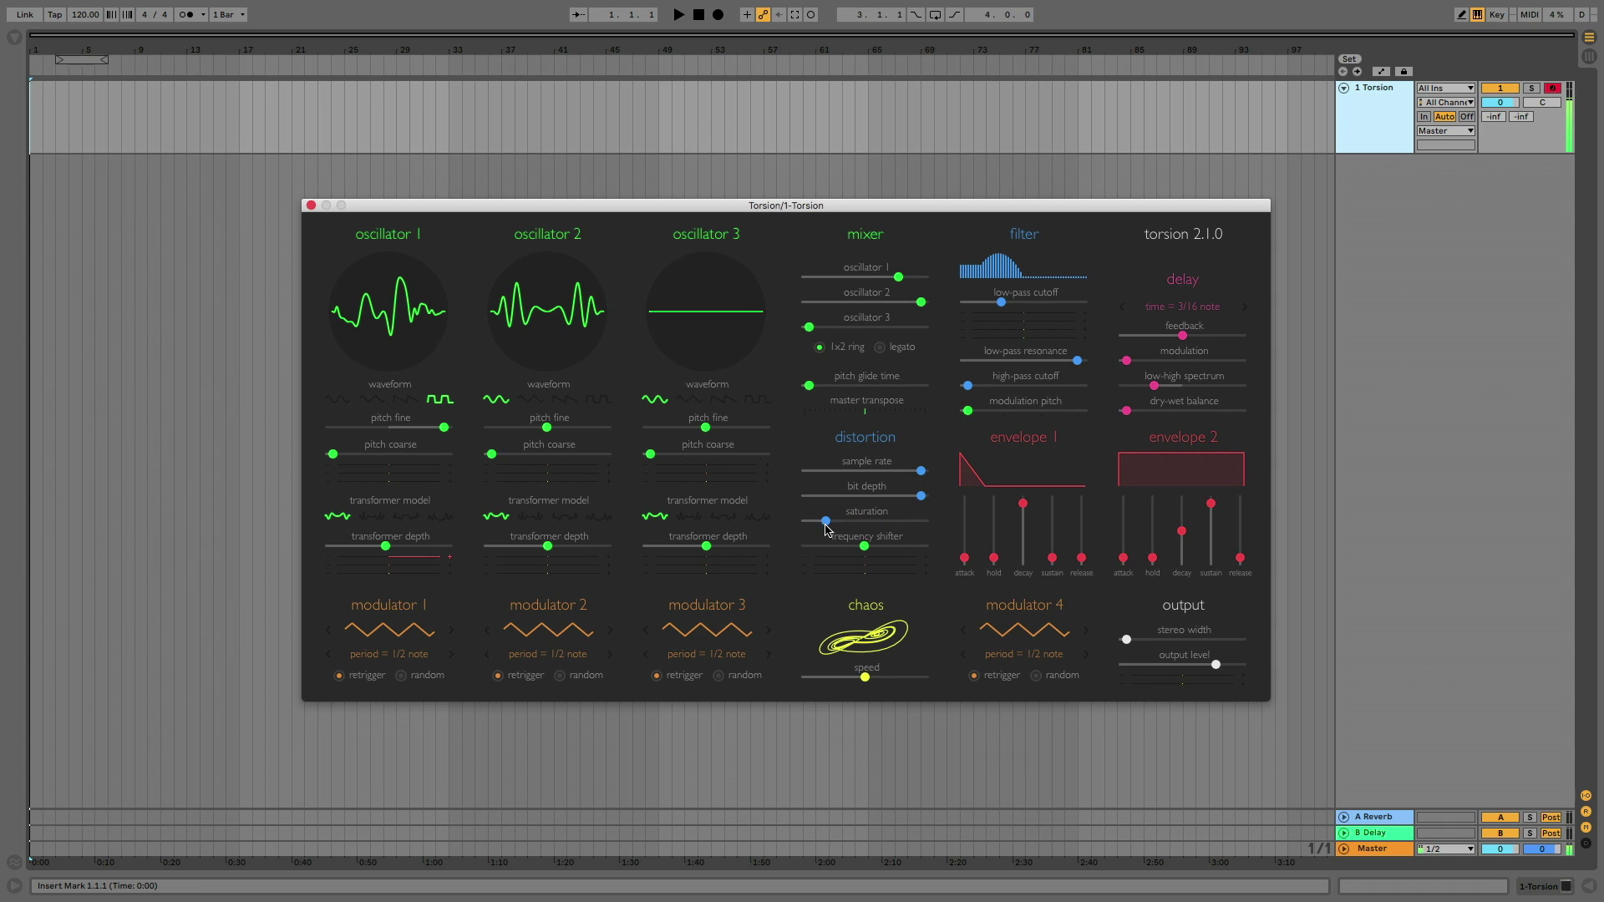
left_click_drag(924, 472, 863, 474)
Modulate the low-pass cutoff with envelope 1 using a longer attack, and open the cutoff to about 70%
mouse_move(1026, 312)
left_mouse_down()
mouse_move(1071, 313)
mouse_move(1008, 302)
mouse_move(1027, 302)
left_mouse_up()
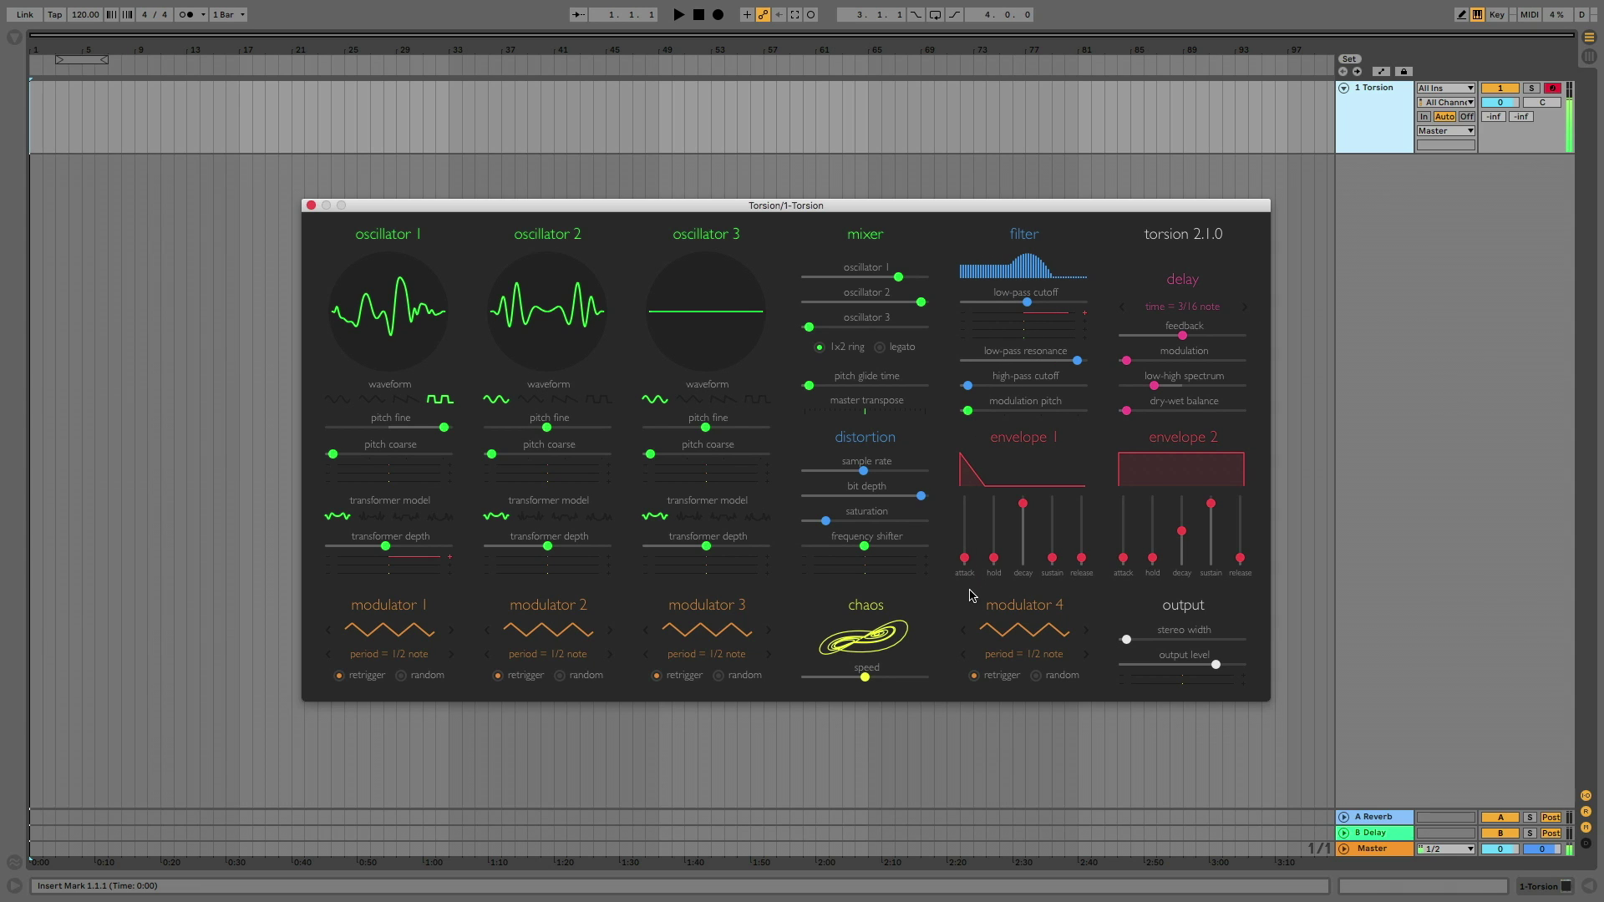
mouse_move(966, 555)
left_mouse_down()
mouse_move(969, 511)
mouse_move(973, 527)
left_mouse_up()
left_click_drag(1028, 303, 1051, 305)
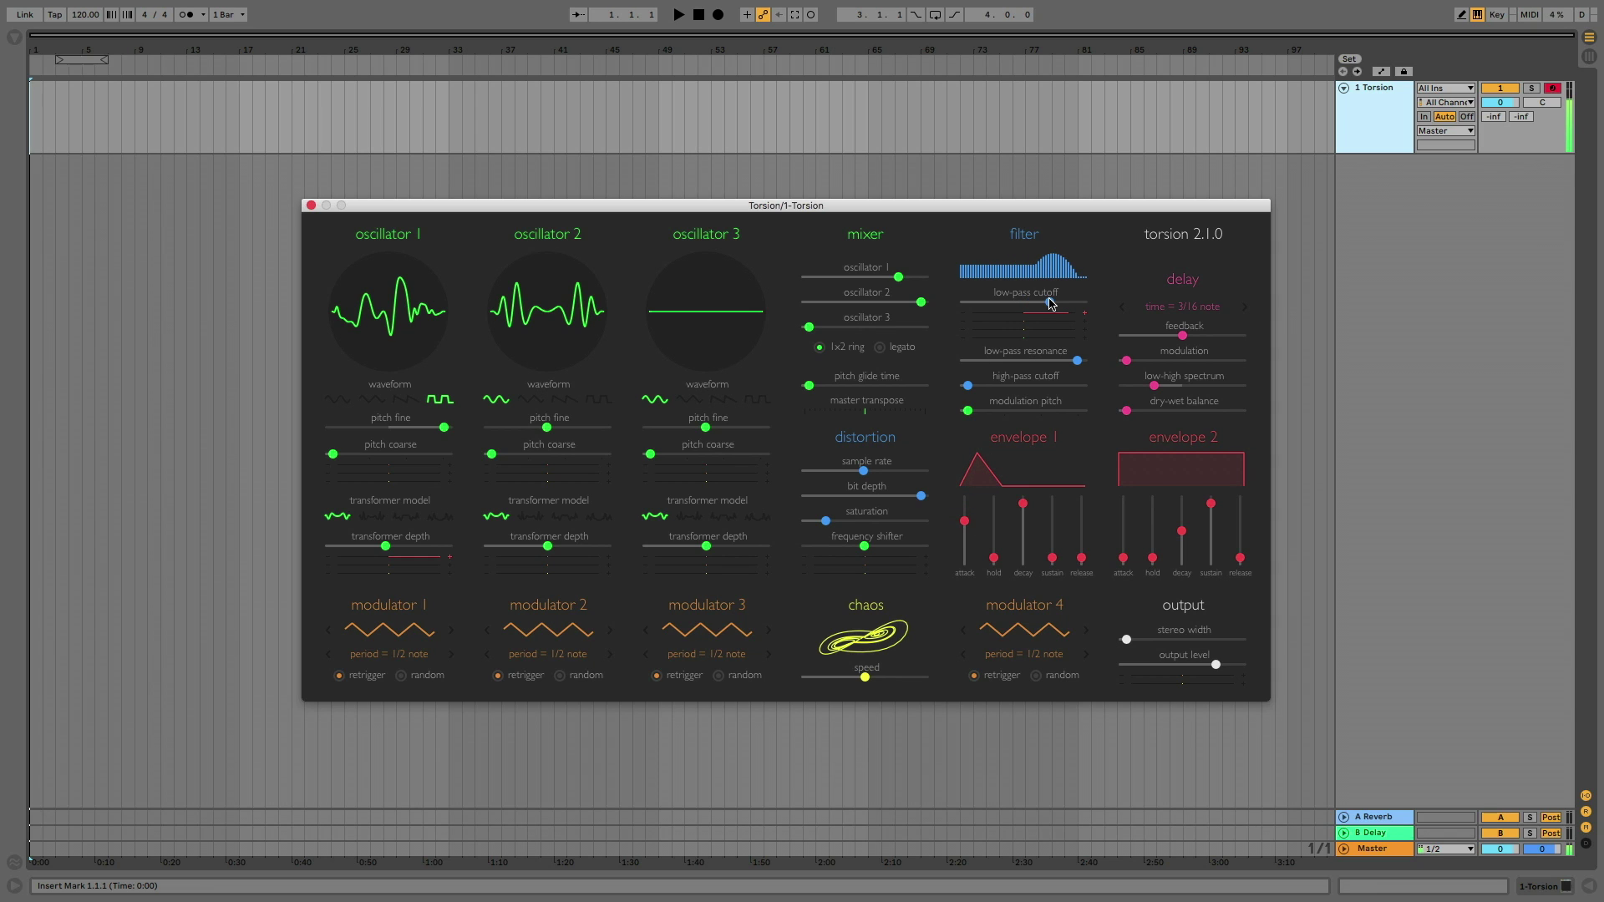
Set the sample rate and bit depth to about two thirds, and modulate oscillator 2's transformer depth with chaos at a faster speed
left_click_drag(864, 471, 877, 501)
left_click_drag(556, 574, 603, 575)
mouse_move(867, 678)
left_mouse_down()
mouse_move(927, 680)
mouse_move(895, 681)
left_mouse_up()
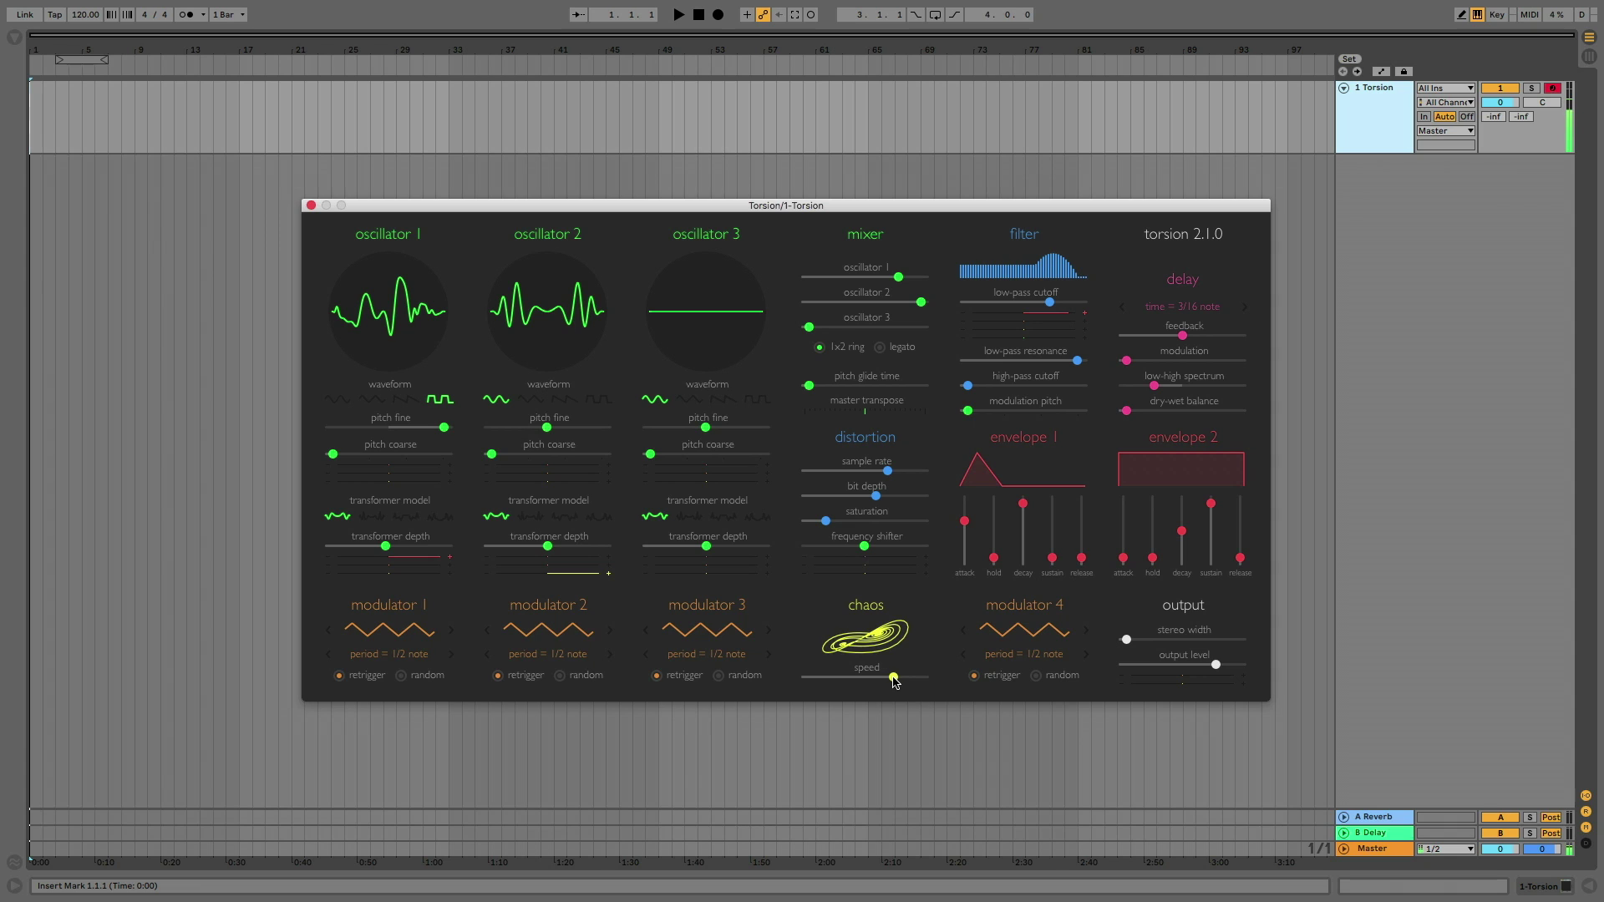
Raise the delay's dry-wet balance to about two thirds, and push the low-pass resonance to maximum
left_click_drag(1127, 411, 1183, 415)
left_click_drag(1190, 415, 1201, 417)
left_click_drag(1077, 360, 1089, 361)
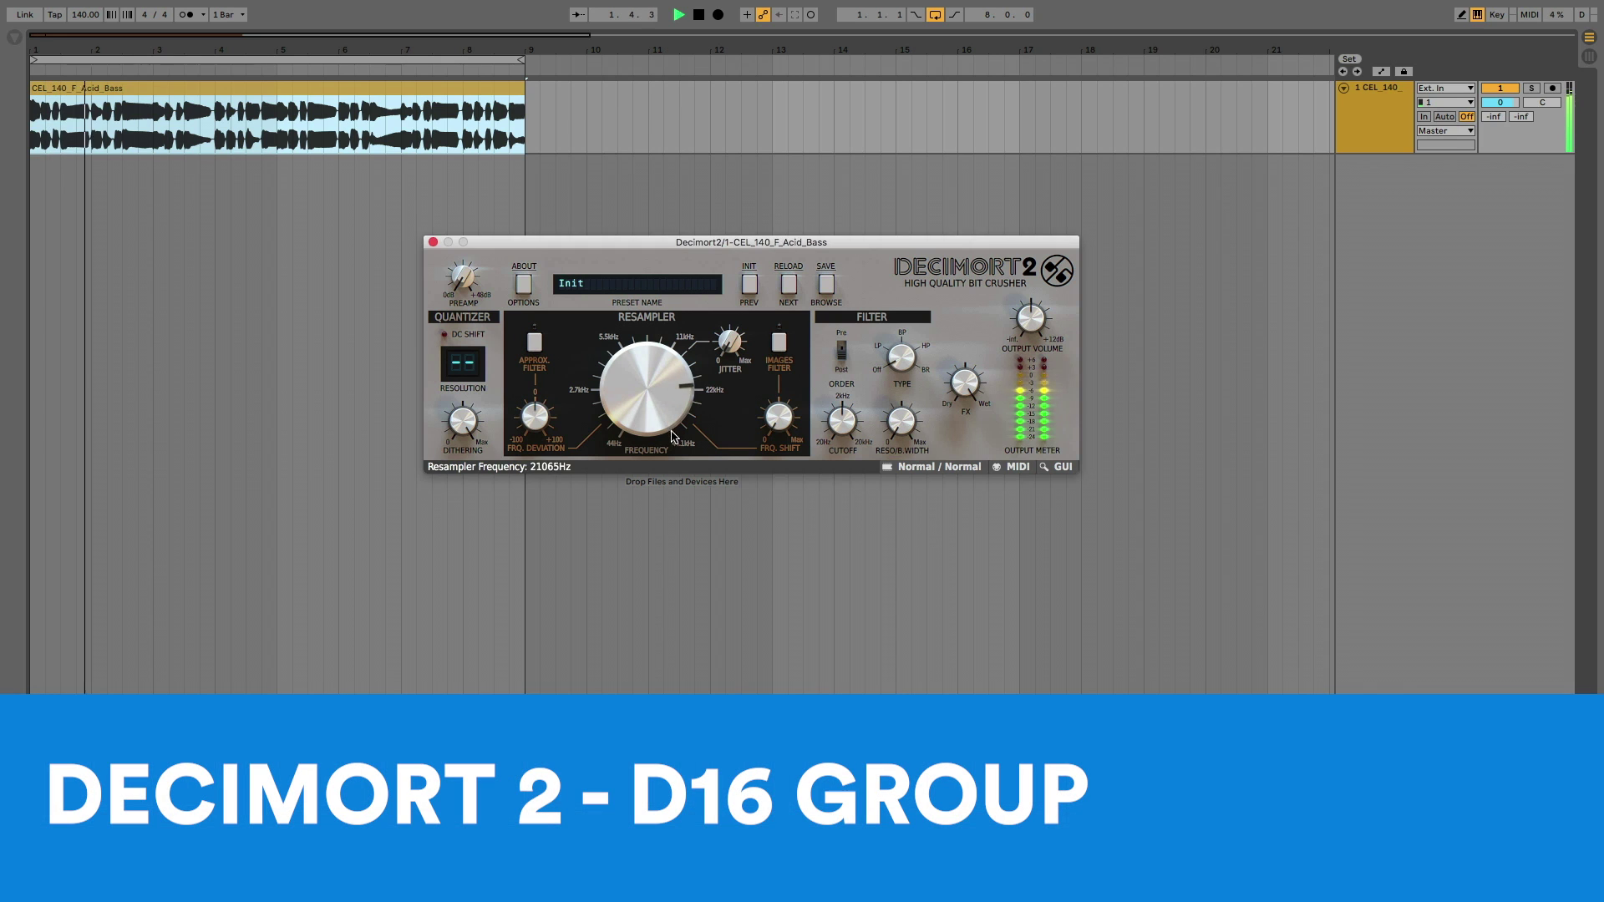
In Decimort 2 on the acid bass loop, lower the resampler frequency to just above 2.7 kHz and the quantizer resolution to 4
left_click_drag(671, 434, 684, 570)
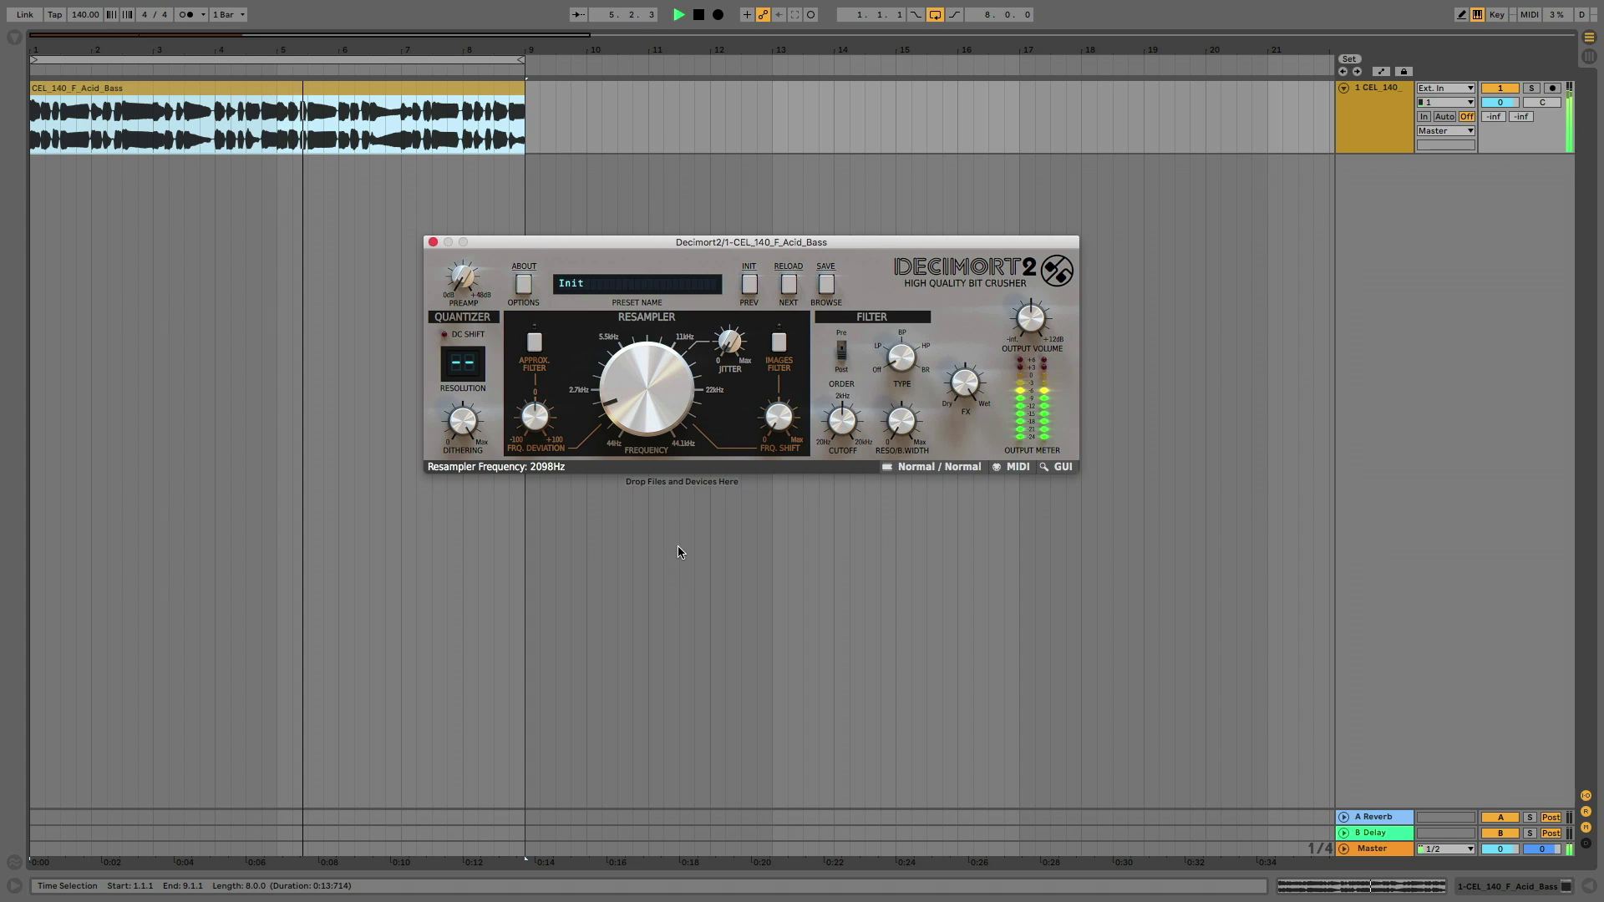
left_click_drag(462, 362, 499, 514)
left_click_drag(657, 388, 487, 369)
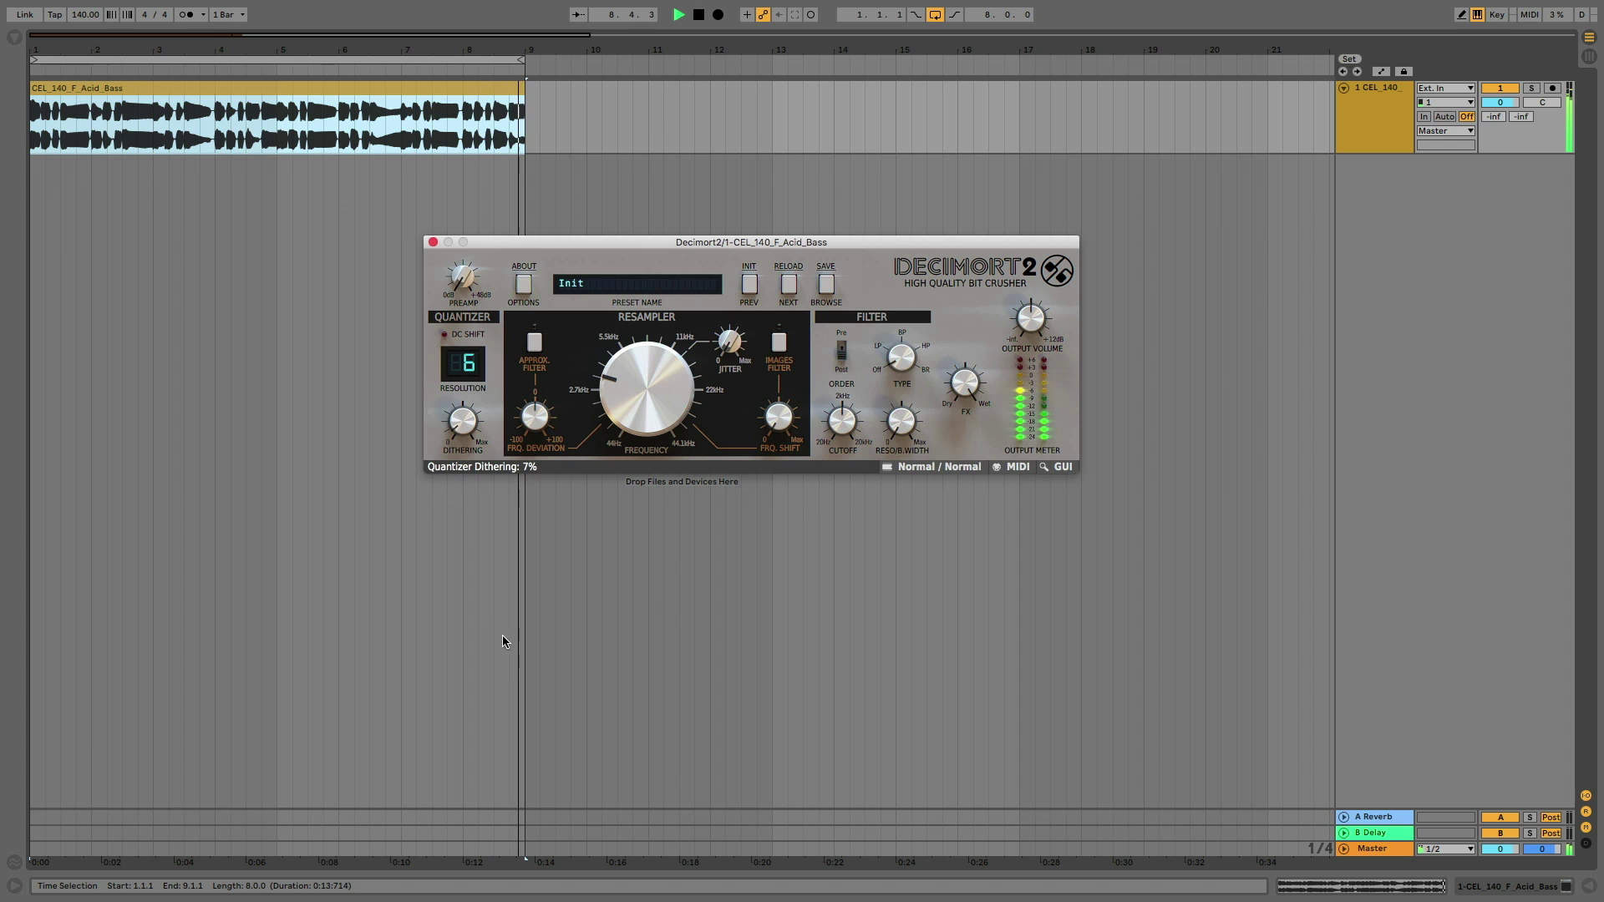
left_click_drag(466, 368, 473, 393)
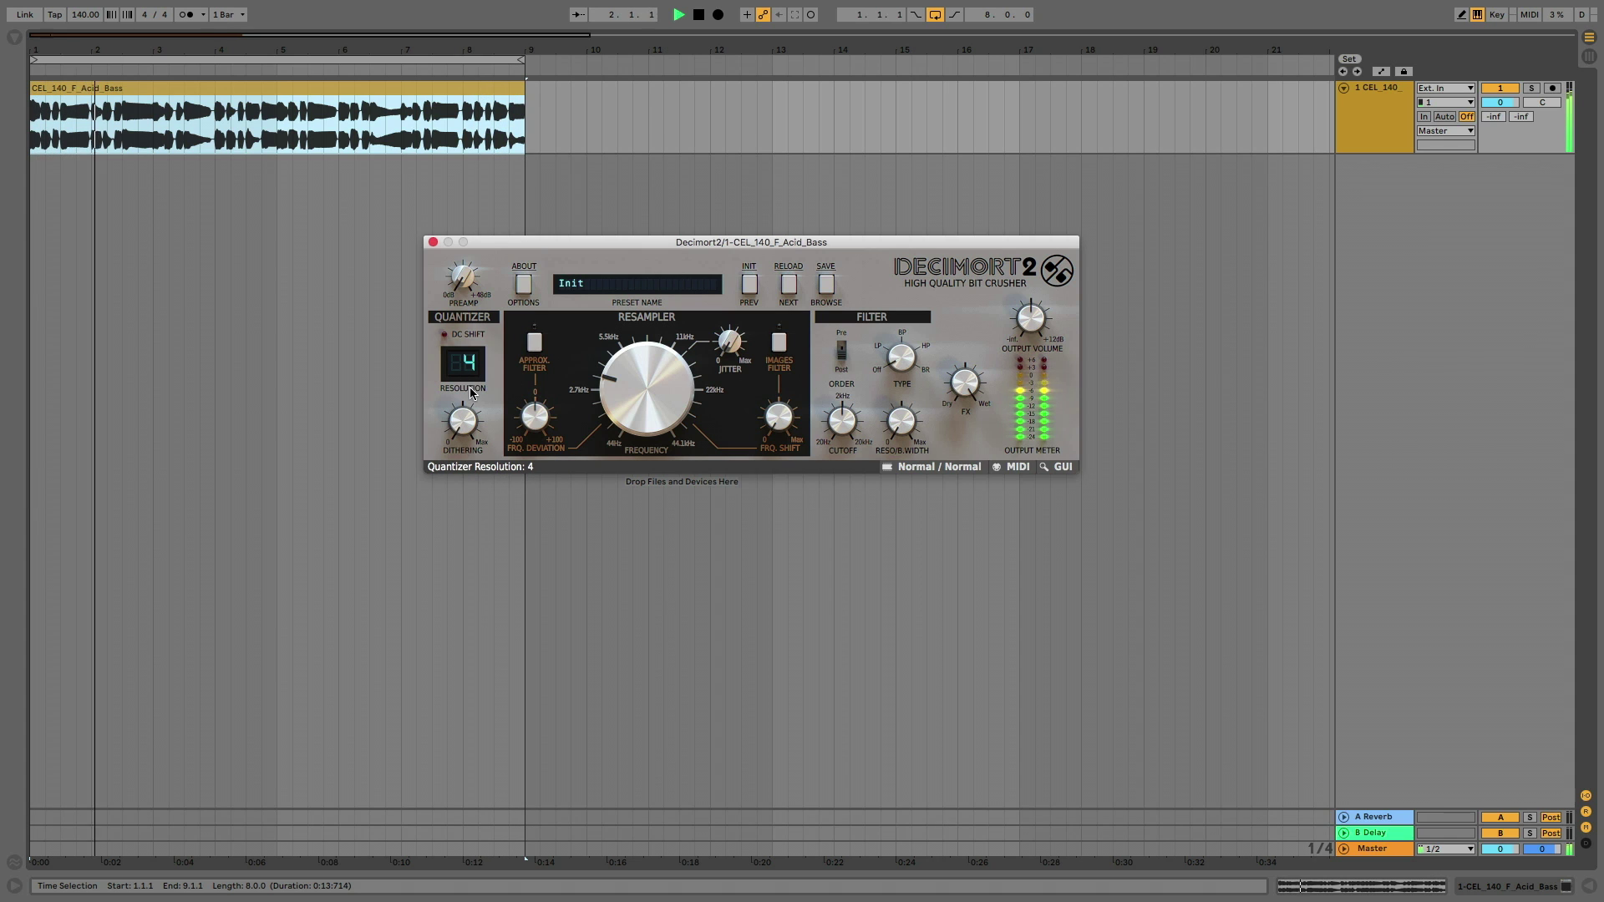
Enable the approximation filter with -45% frequency deviation and the images filter with 99% frequency shift
left_click(534, 342)
left_click_drag(537, 395, 539, 464)
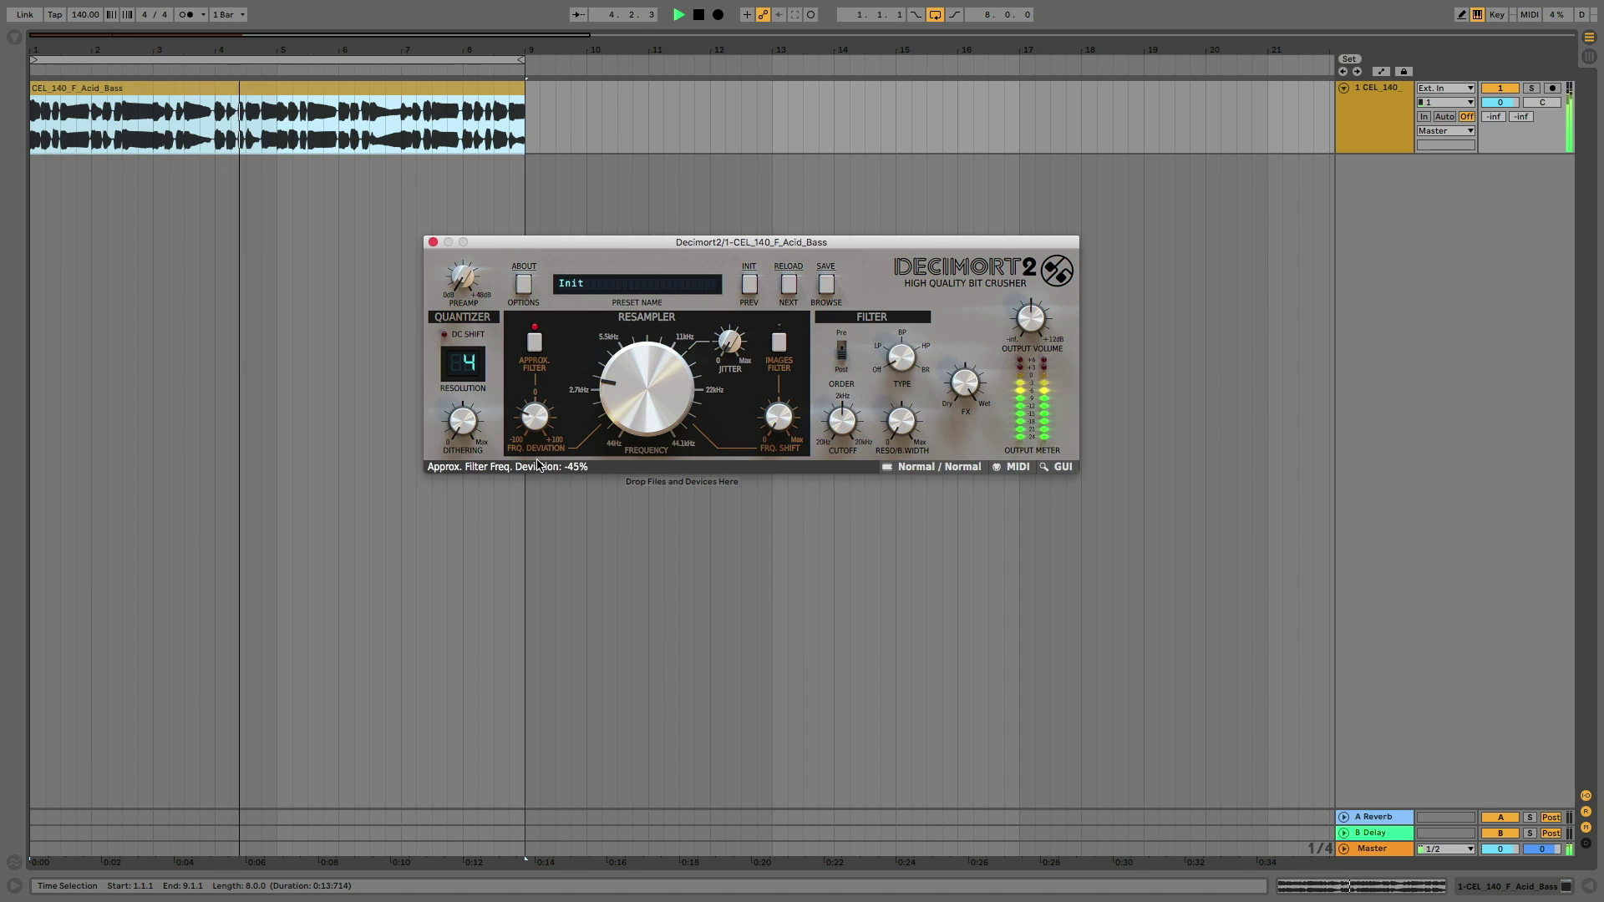
left_click(779, 342)
left_click_drag(772, 418, 760, 214)
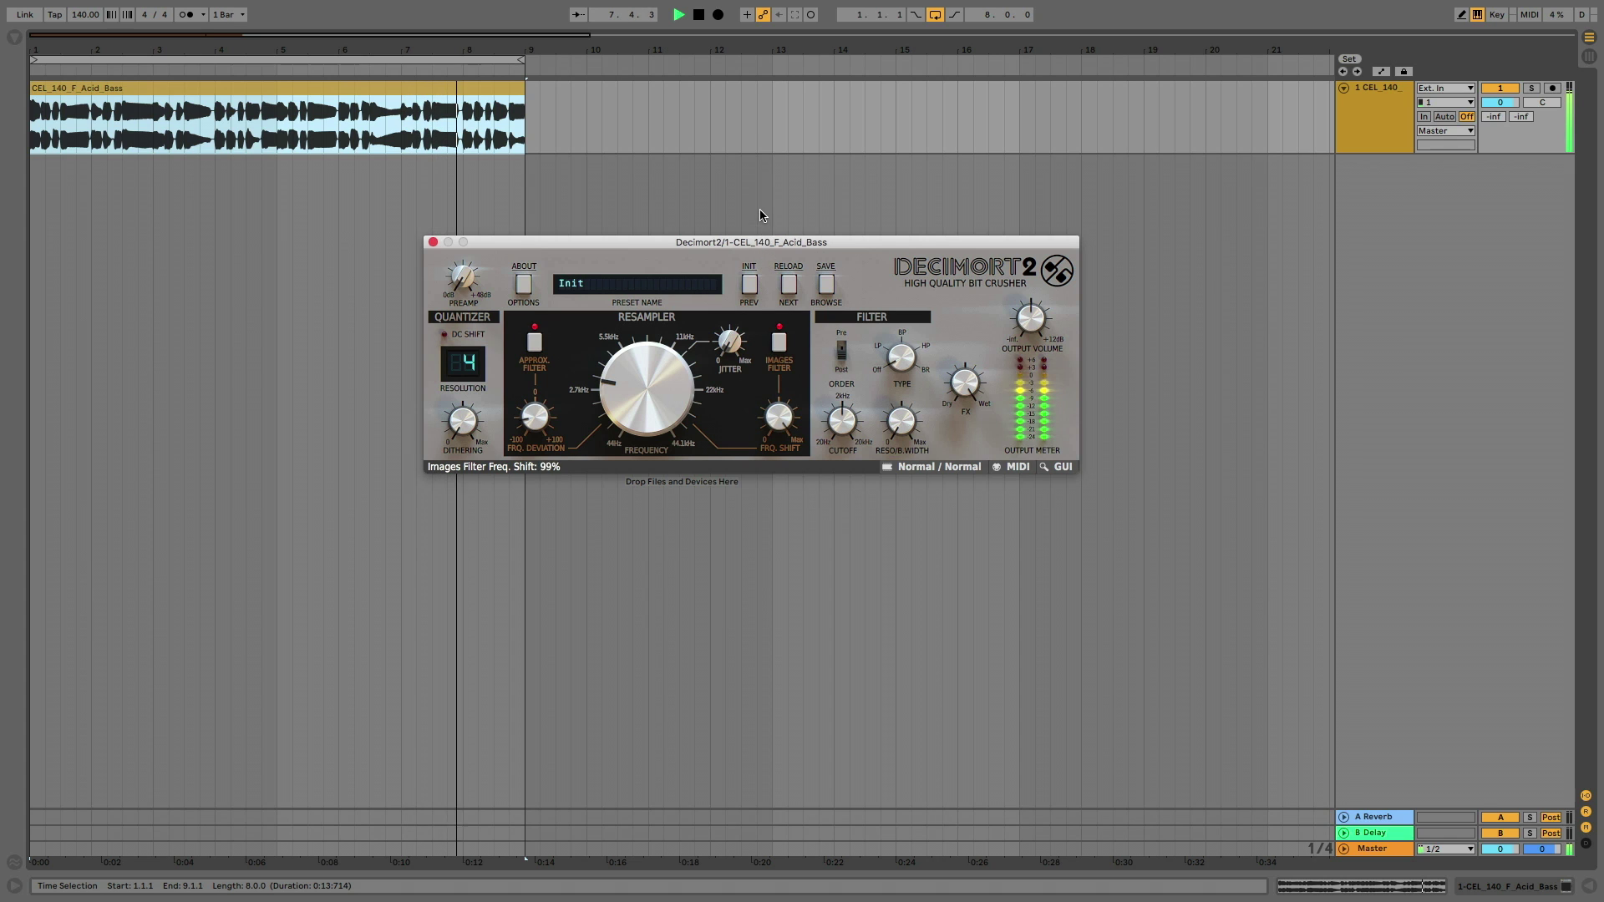
Set the resampler jitter to 73% and raise the resampler frequency to about 6.1 kHz
left_click_drag(730, 341, 727, 201)
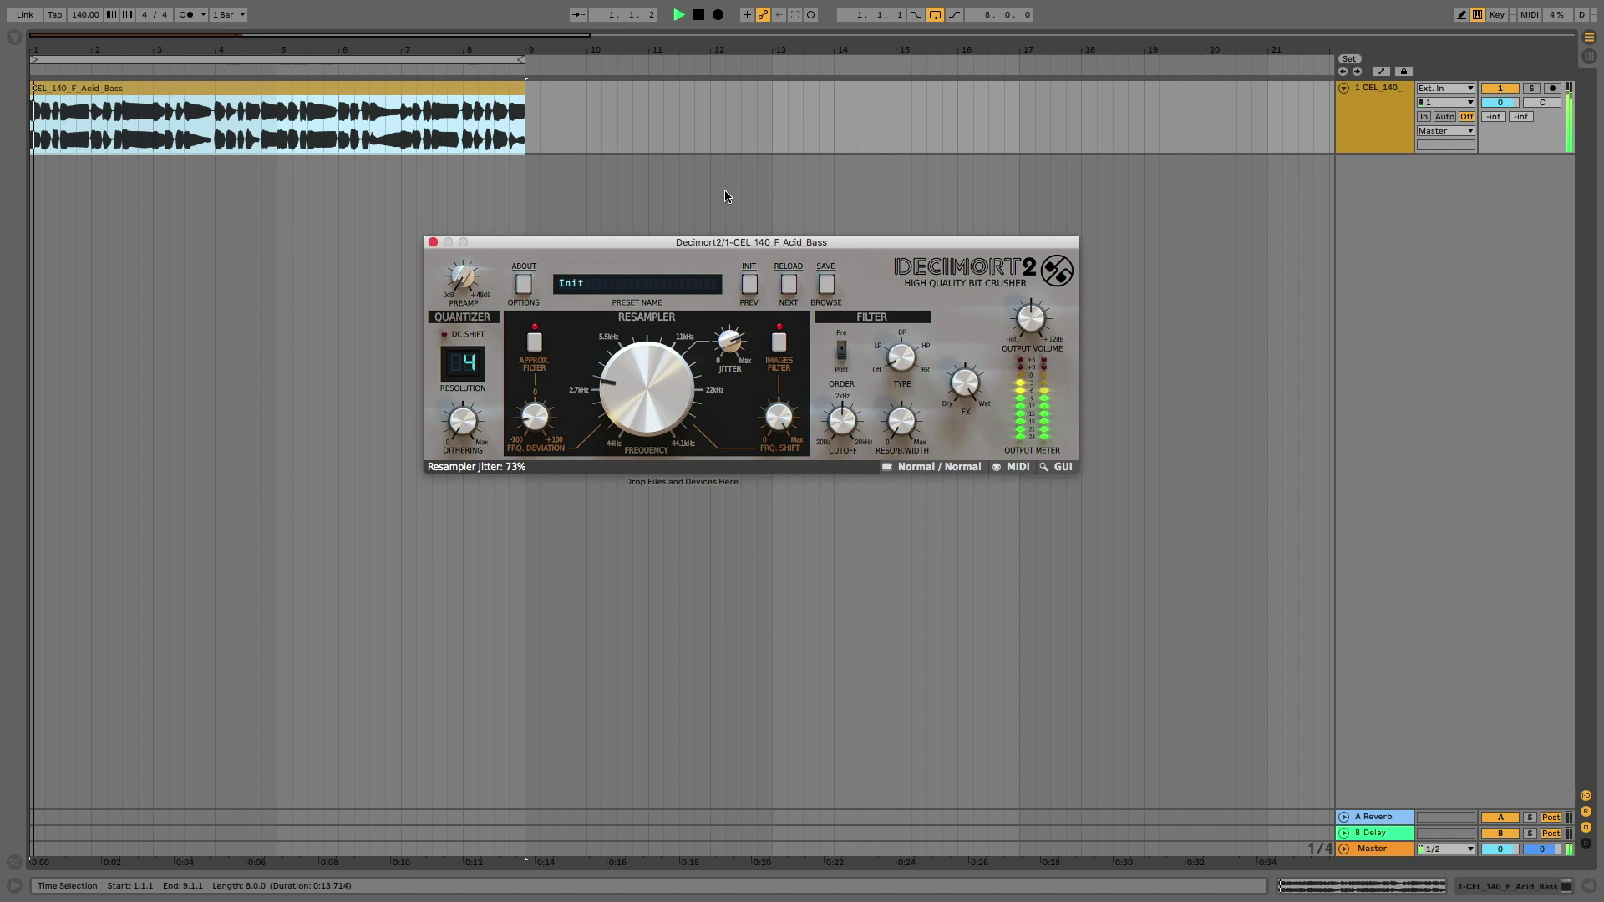
left_click_drag(639, 373, 660, 353)
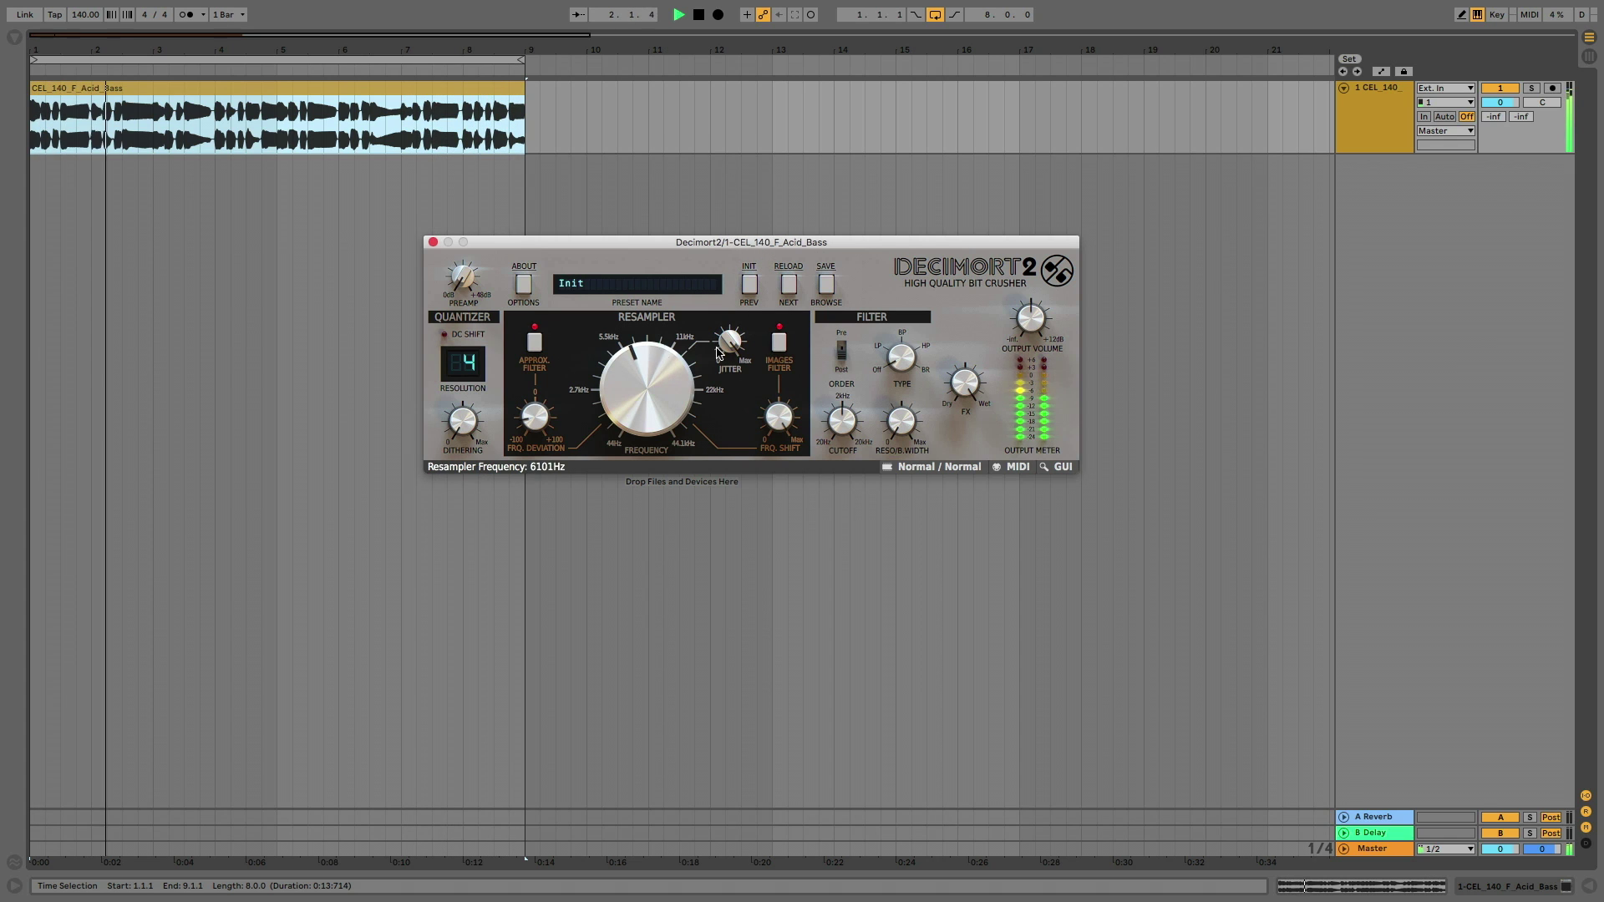
Sweep the filter cutoff up to about 4.5 kHz, raise the resonance, and sweep the cutoff back down
left_click_drag(851, 433, 940, 378)
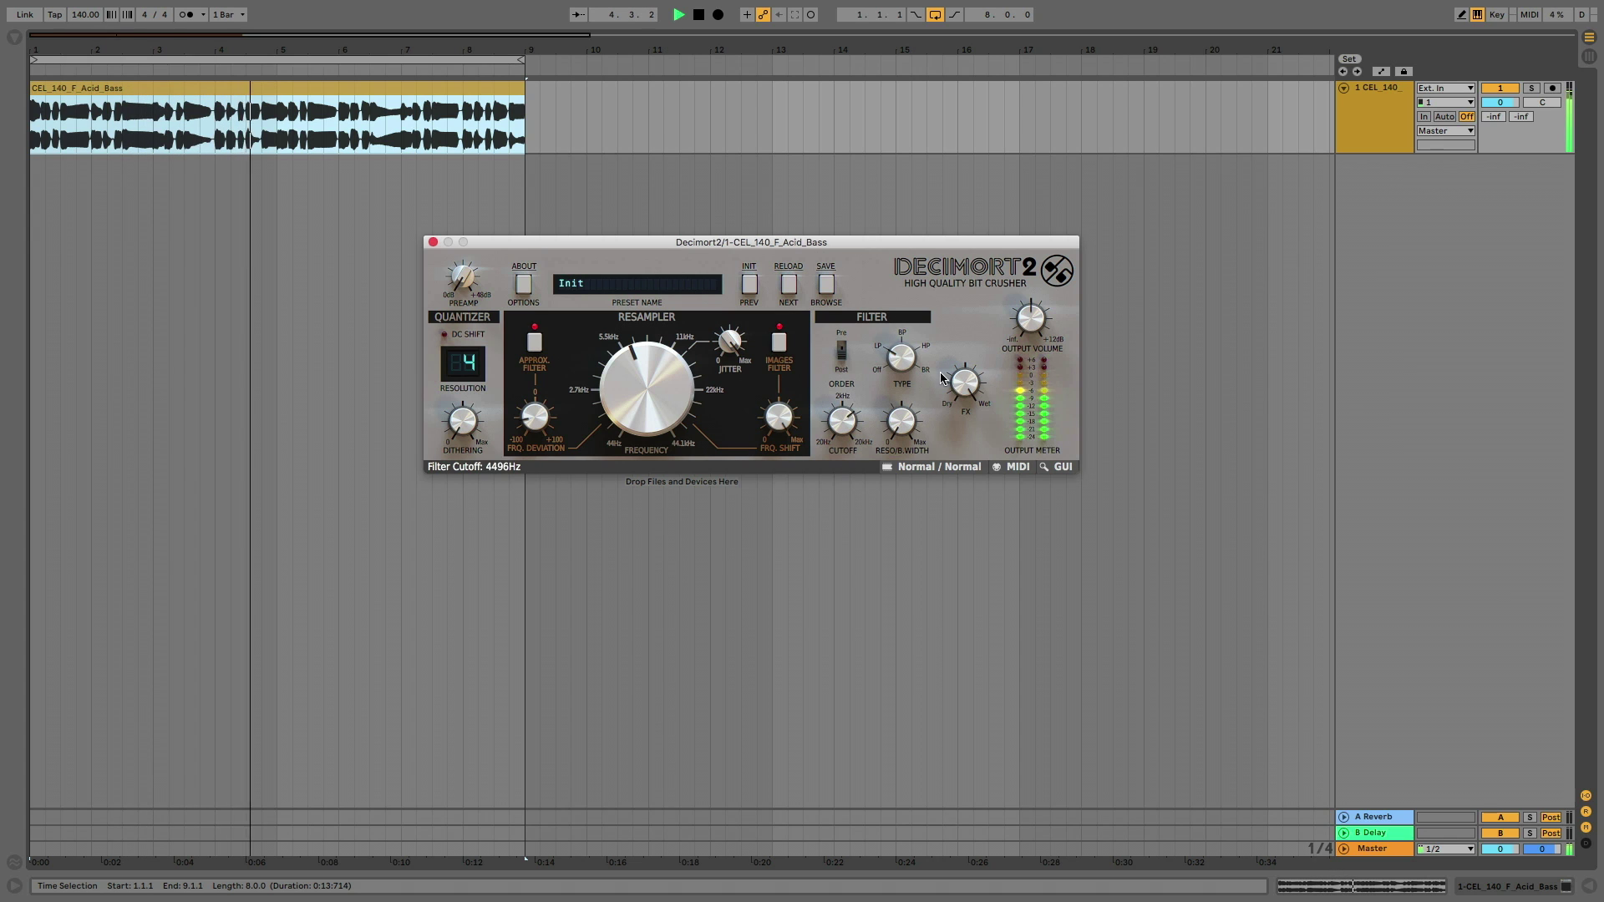
left_click_drag(903, 428, 900, 304)
left_click_drag(845, 426, 843, 524)
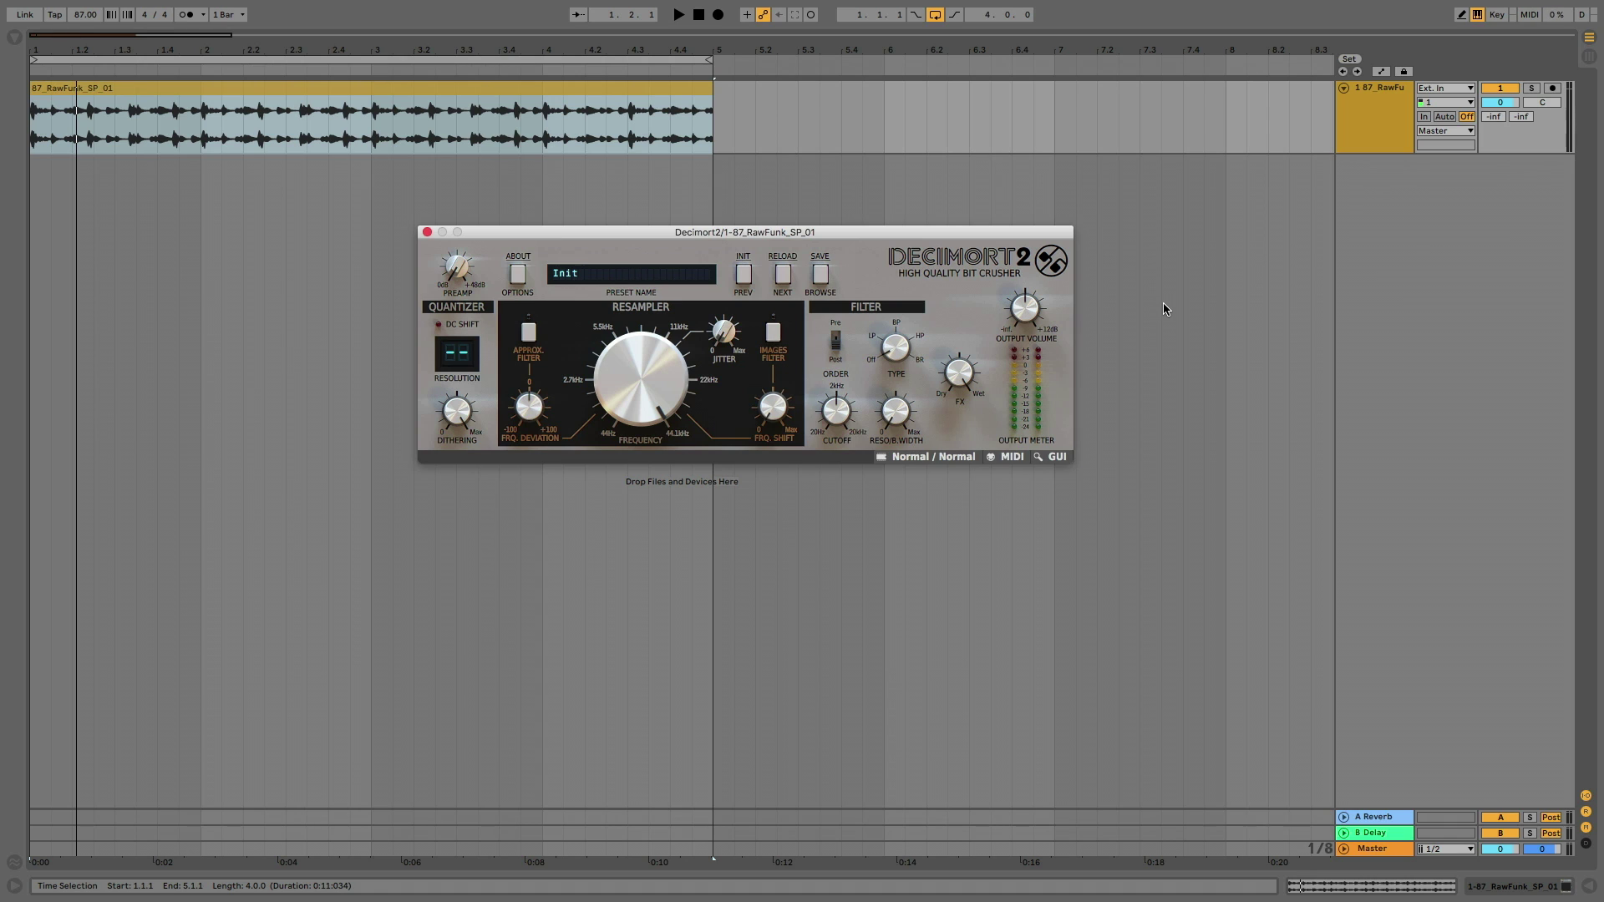
Play the RawFunk loop, lower the resampler frequency to about 5.5 kHz, and try the approximation filter on and off
key("space")
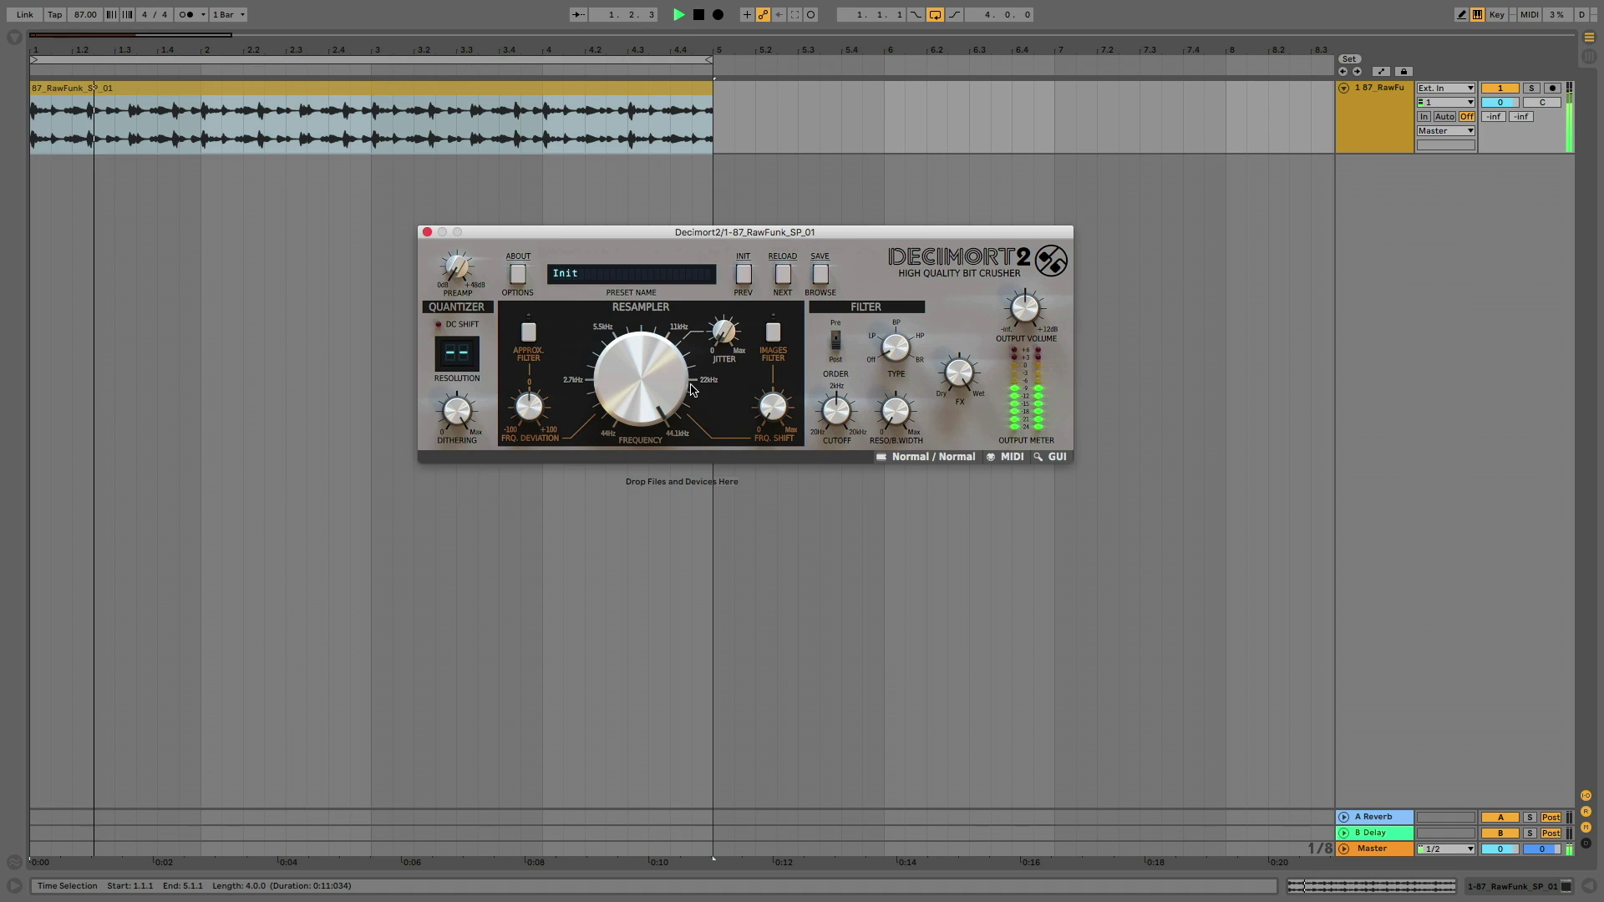
left_click_drag(675, 386, 605, 477)
left_click(528, 333)
mouse_move(528, 406)
left_mouse_down()
mouse_move(528, 361)
mouse_move(539, 512)
mouse_move(529, 407)
left_mouse_up()
left_click(531, 335)
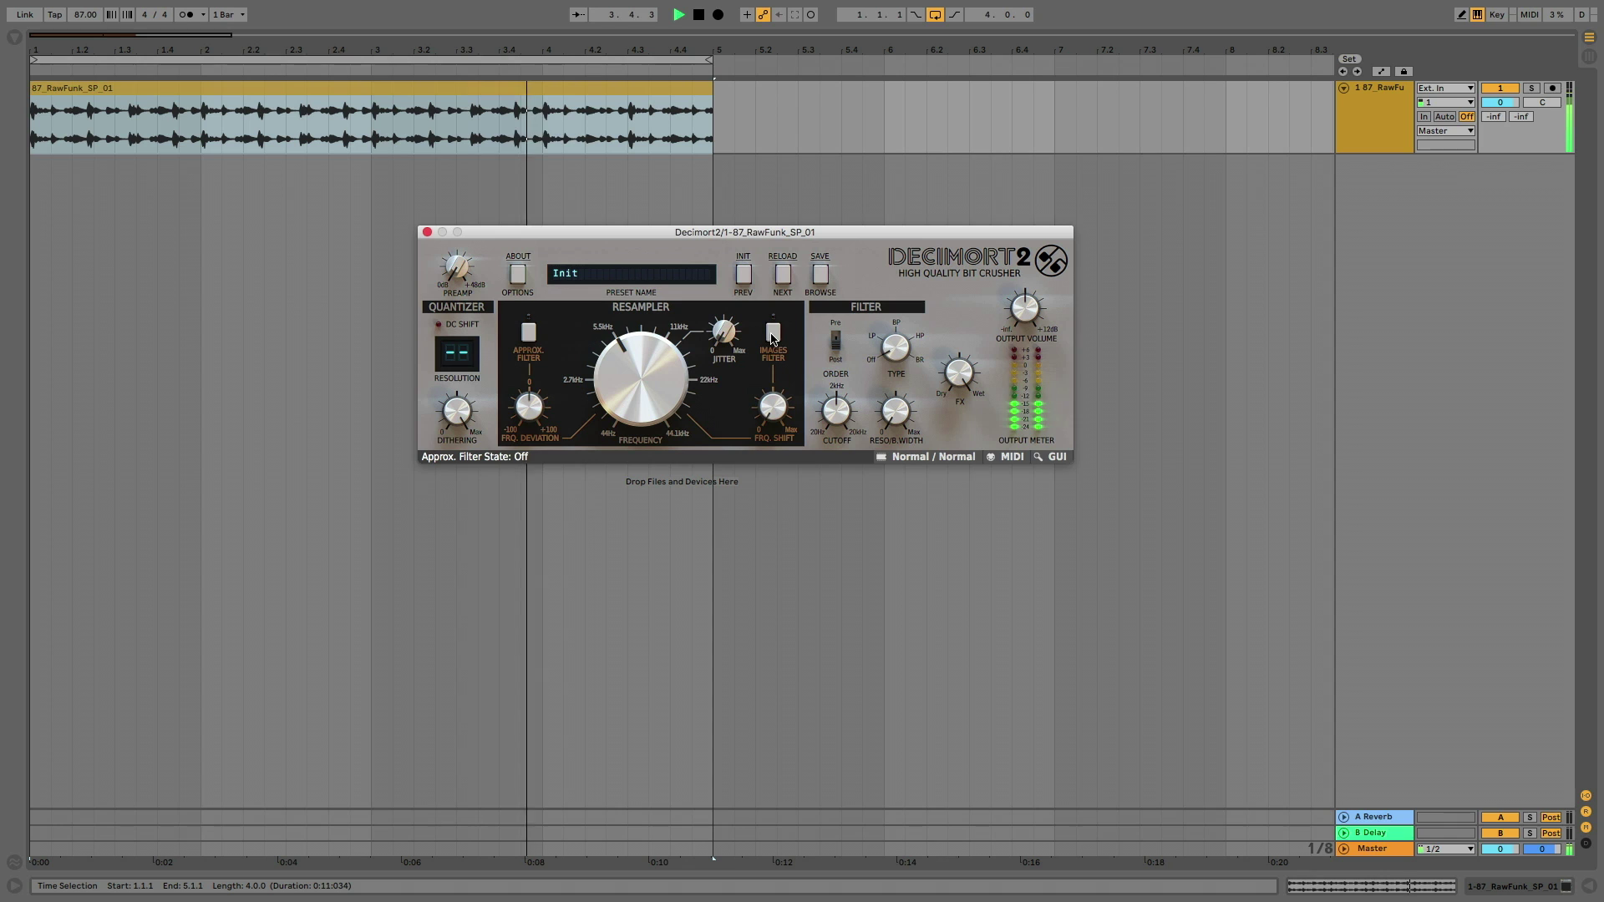
Try the images filter on and off, and return the resampler frequency to 44100 Hz
left_click(773, 336)
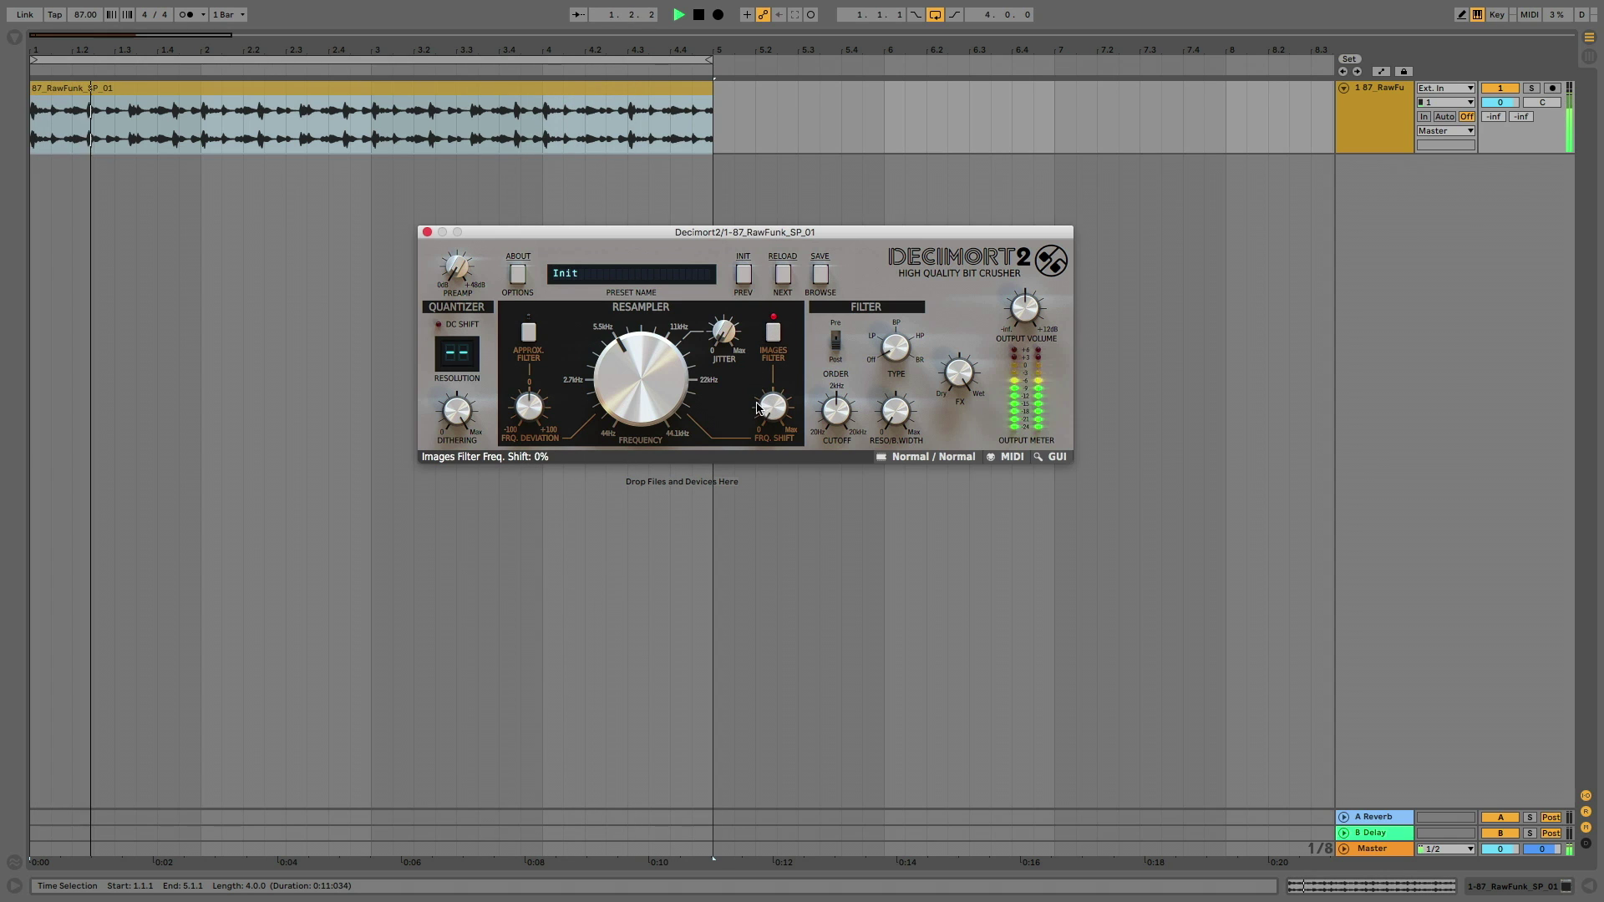
left_click(760, 355)
left_click_drag(639, 367, 640, 254)
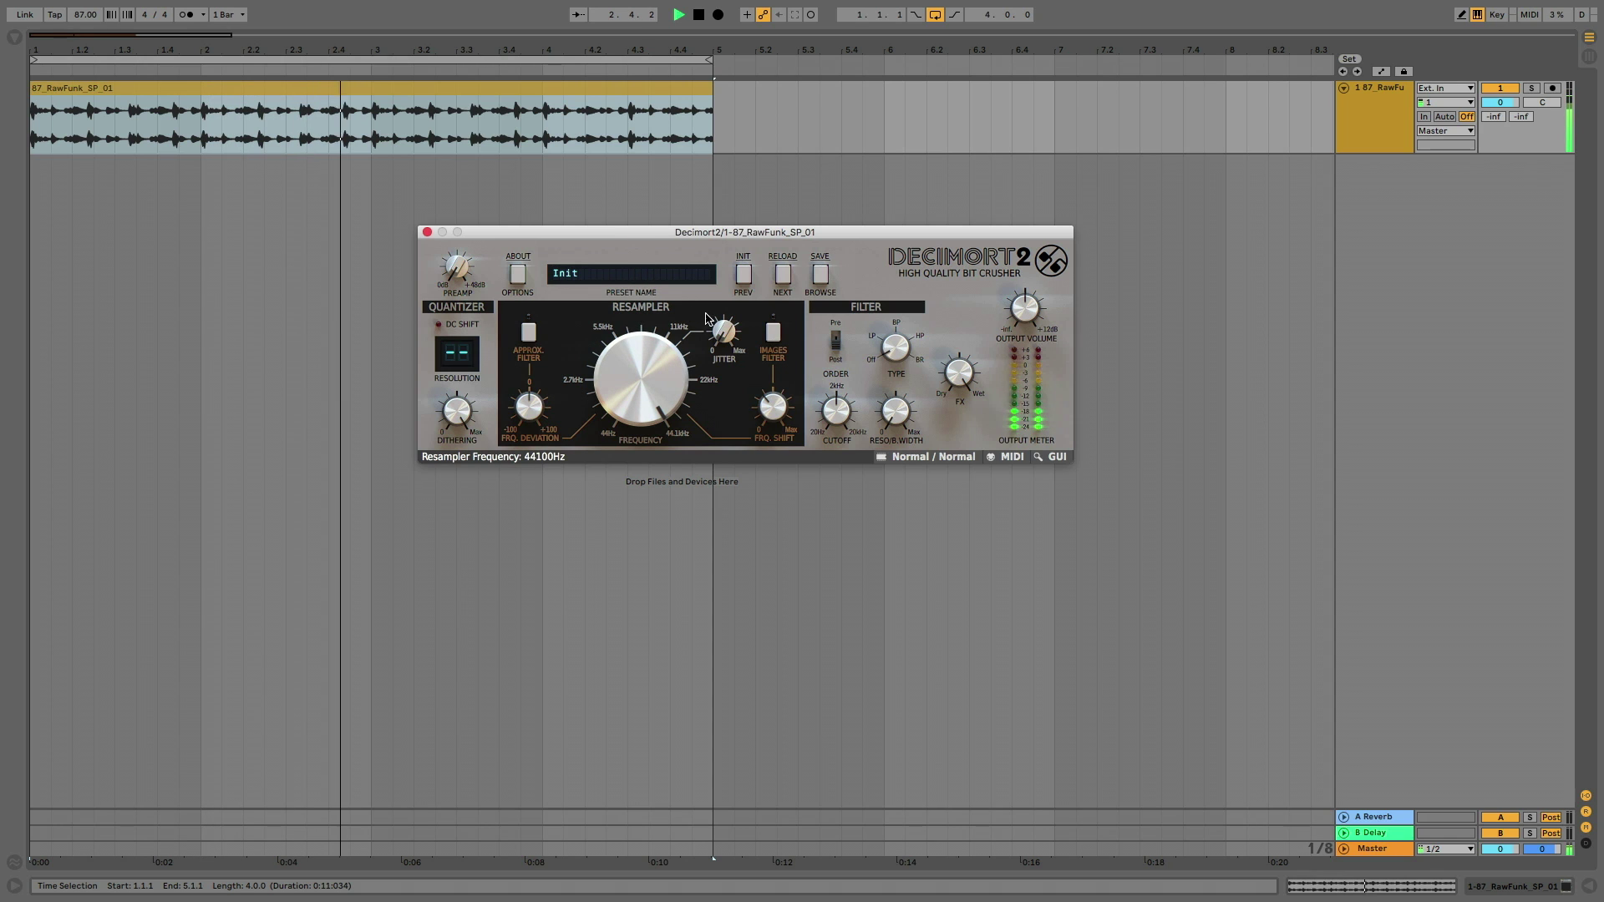
Sweep the resampler jitter up to 100% and back to 0%, and stop playback
left_click_drag(728, 337, 720, 300)
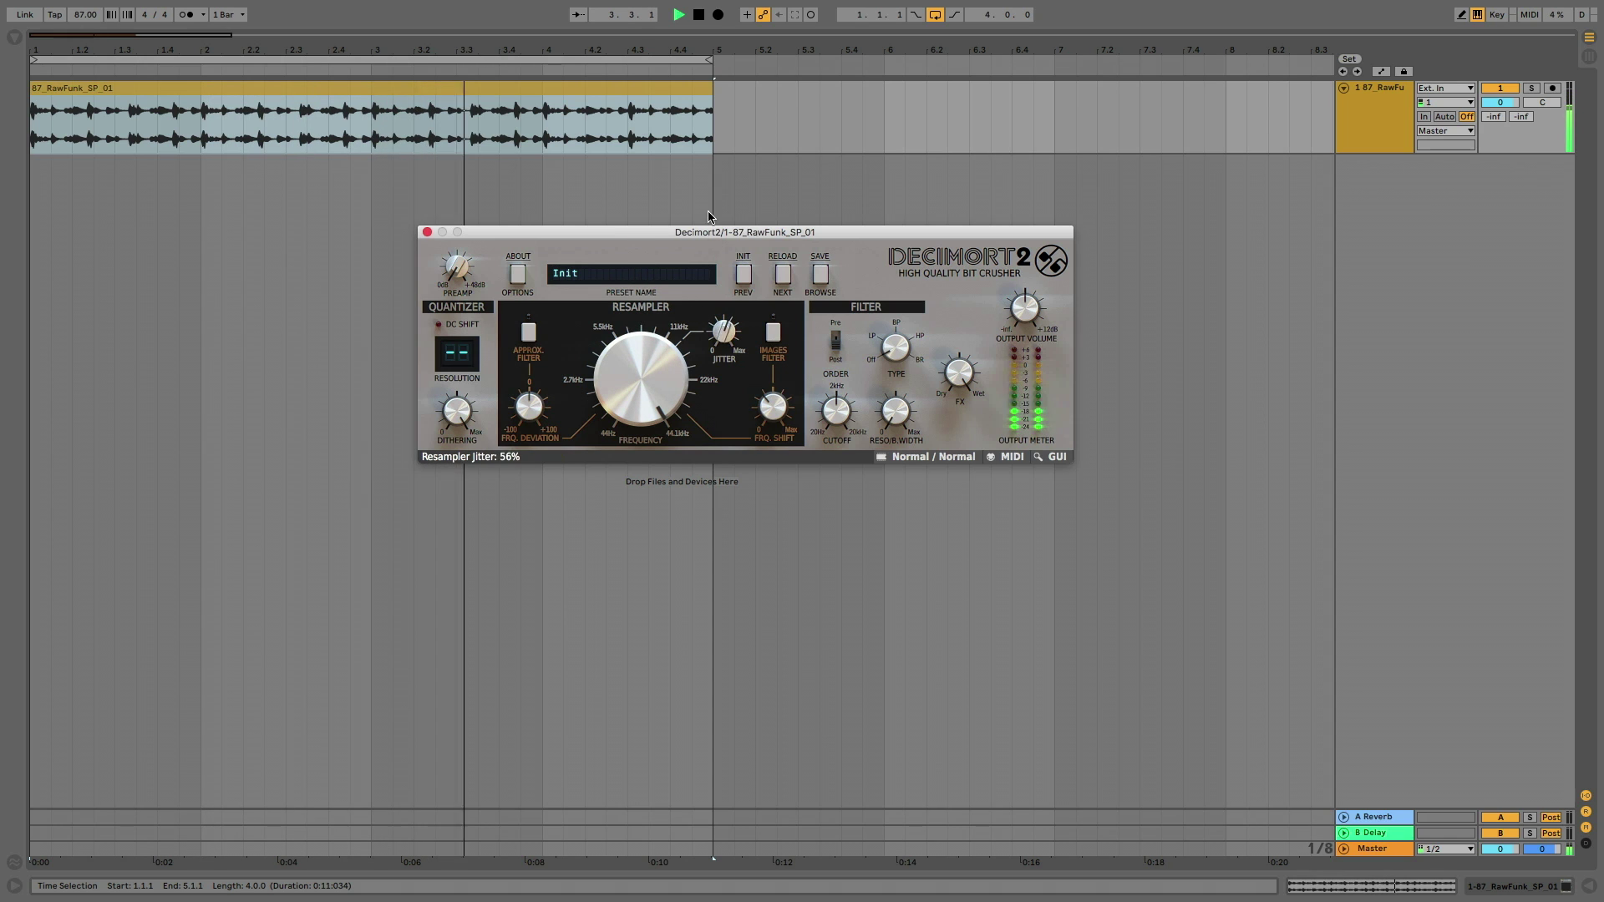
left_click_drag(711, 159, 715, 113)
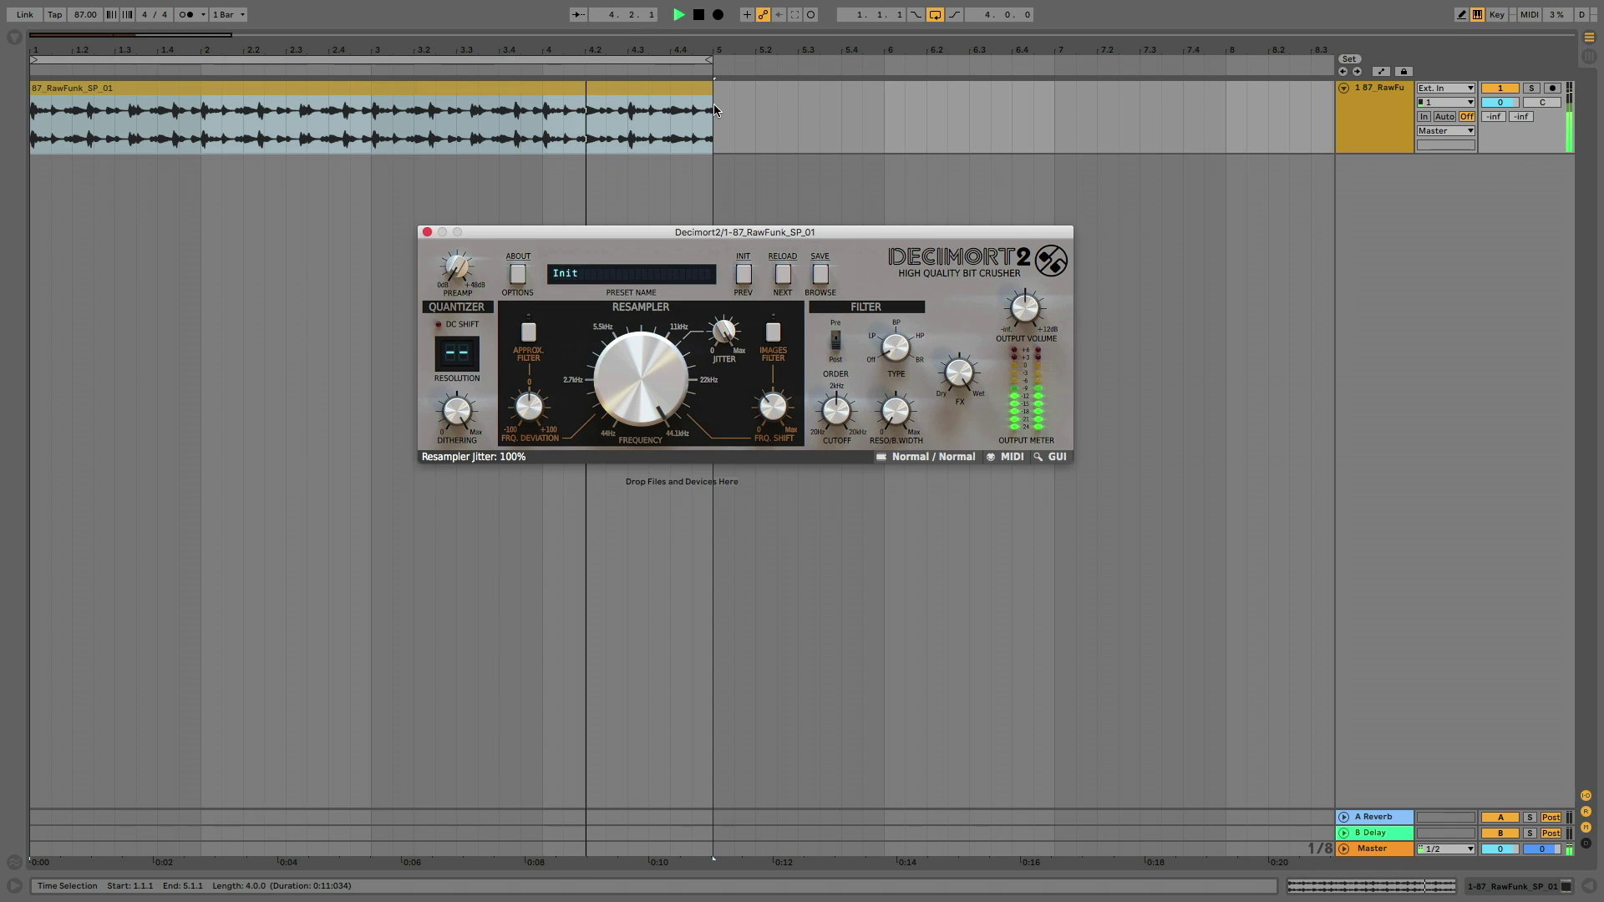
left_click_drag(714, 144, 710, 338)
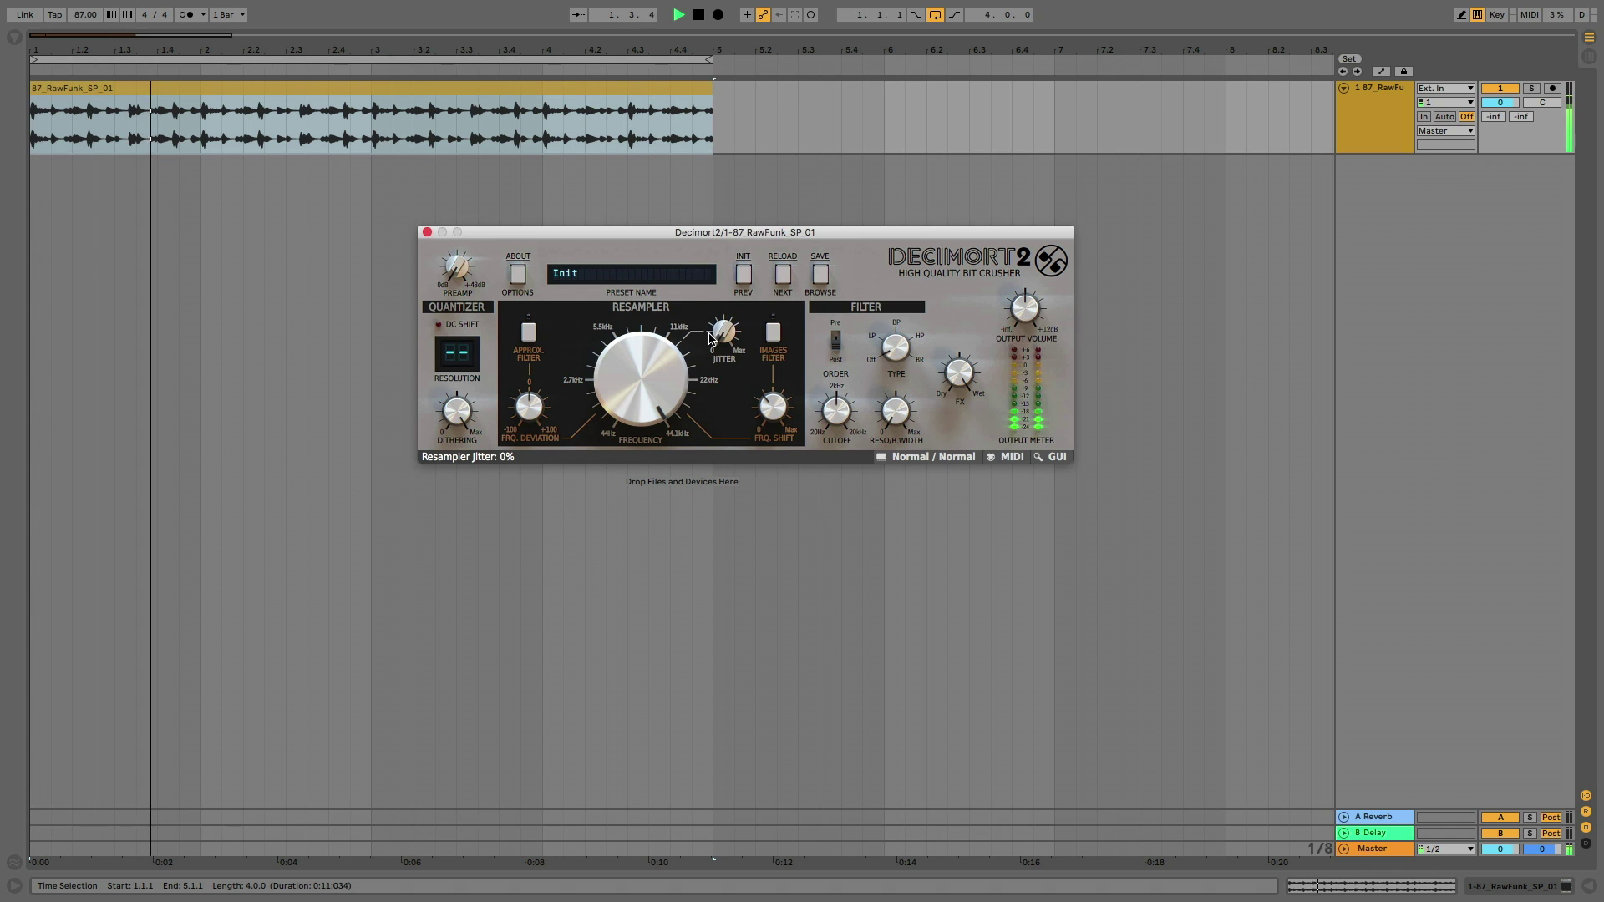
key("space")
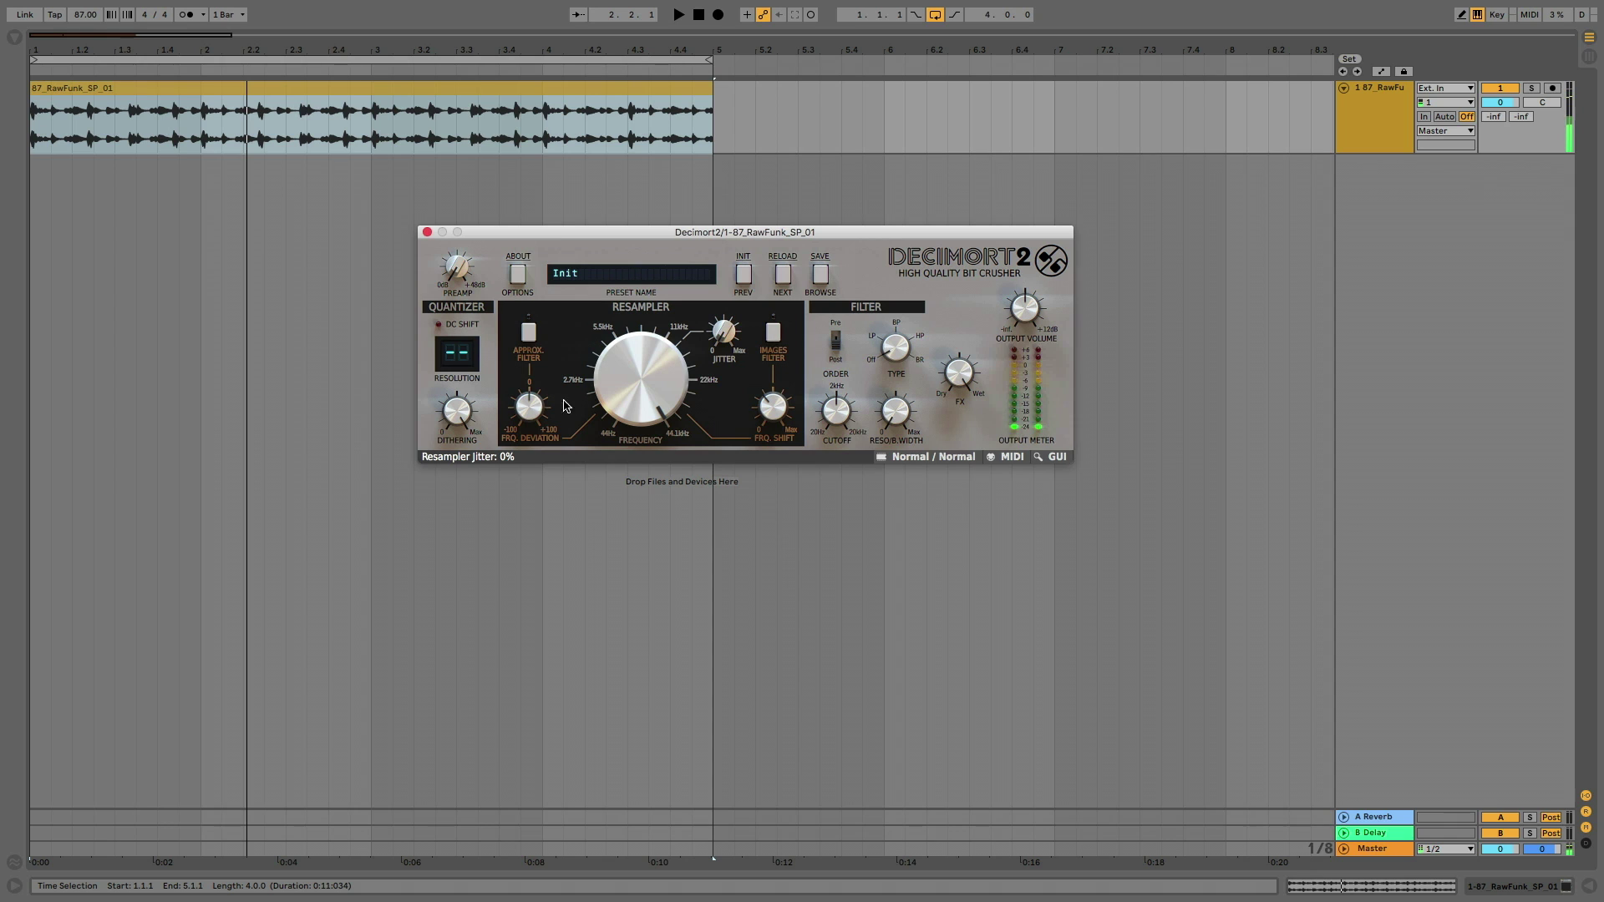
Play the loop, reduce the quantizer resolution to 5, and sweep the dithering amount
key("space")
left_click_drag(468, 364, 466, 519)
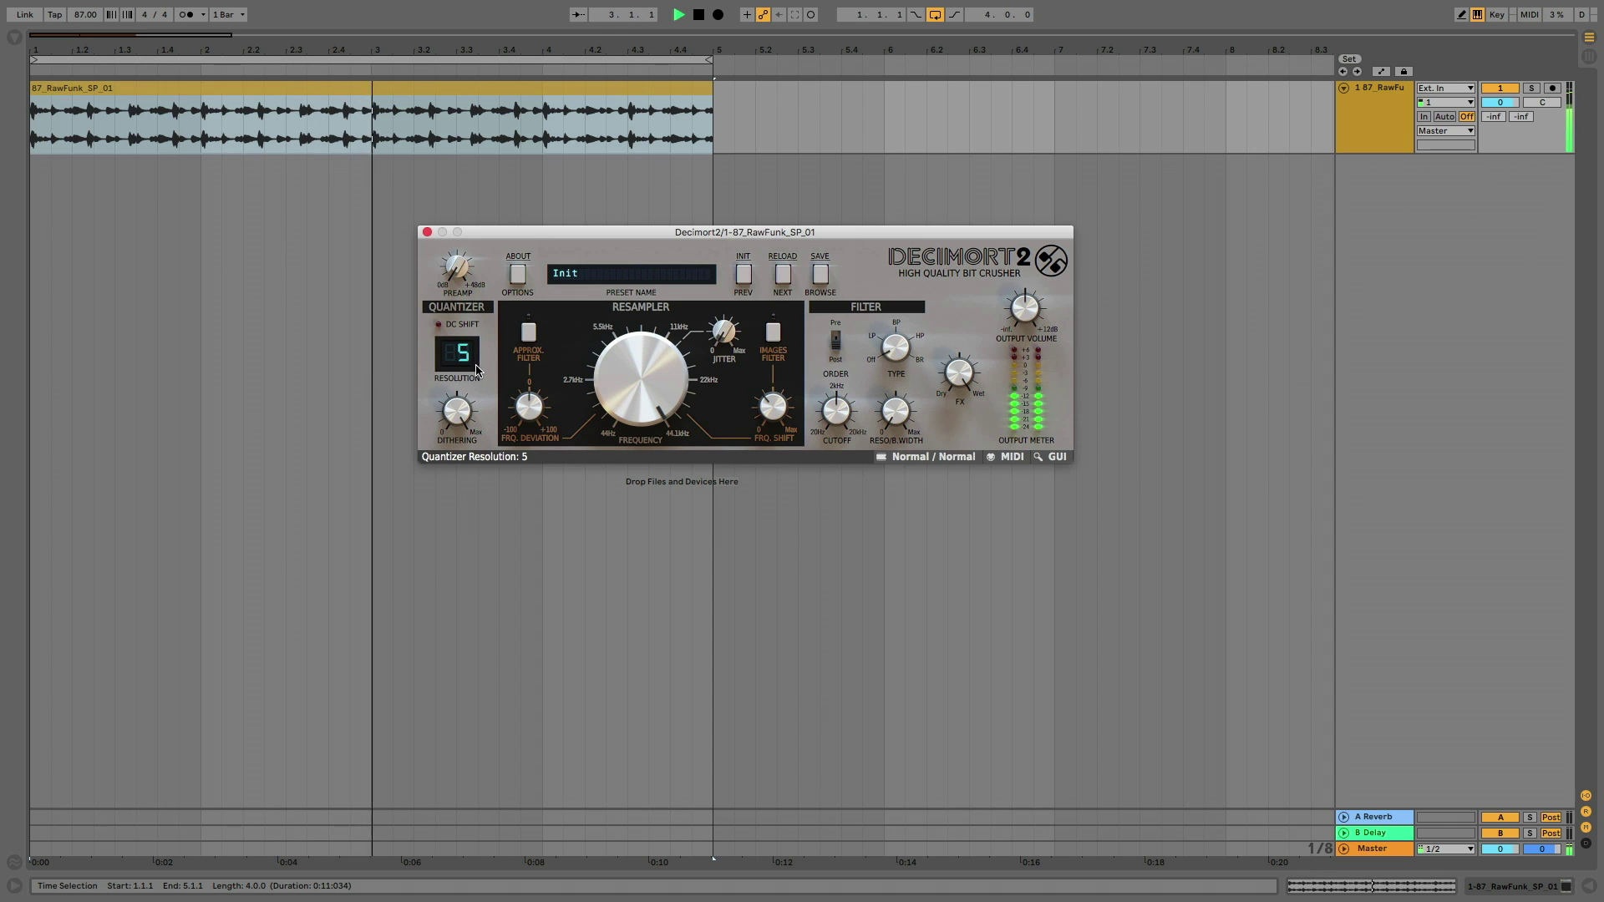
left_click_drag(459, 407, 457, 605)
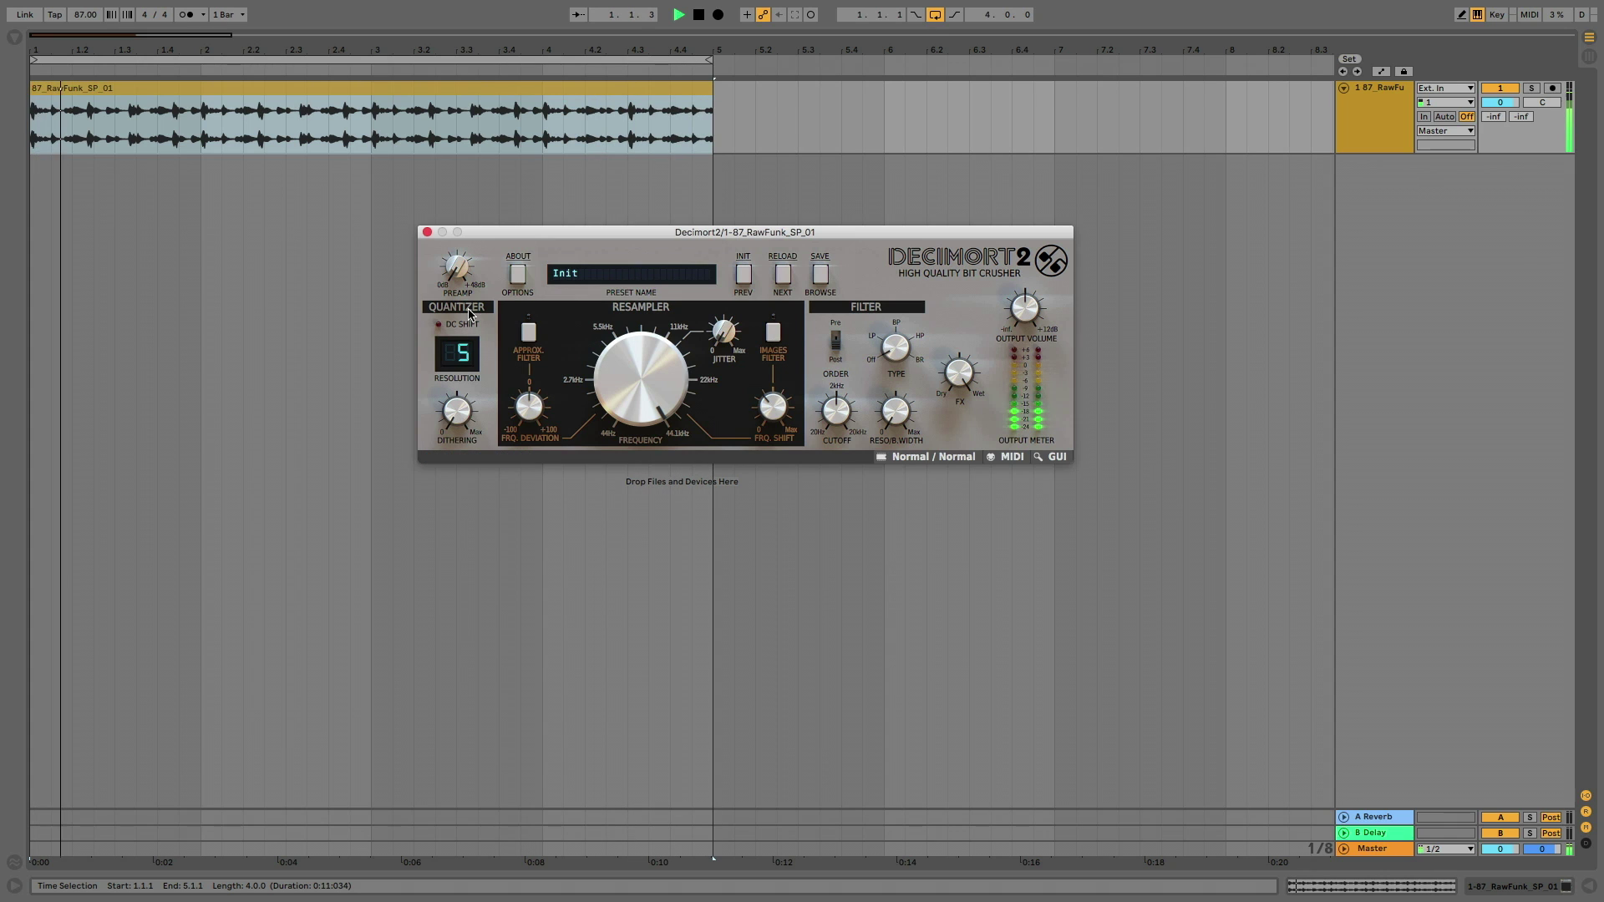
Raise the preamp, set the dry/wet mix to 80/20% while the loop plays, and stop playback
mouse_move(454, 246)
left_mouse_down()
mouse_move(451, 218)
mouse_move(448, 235)
left_mouse_up()
key("space")
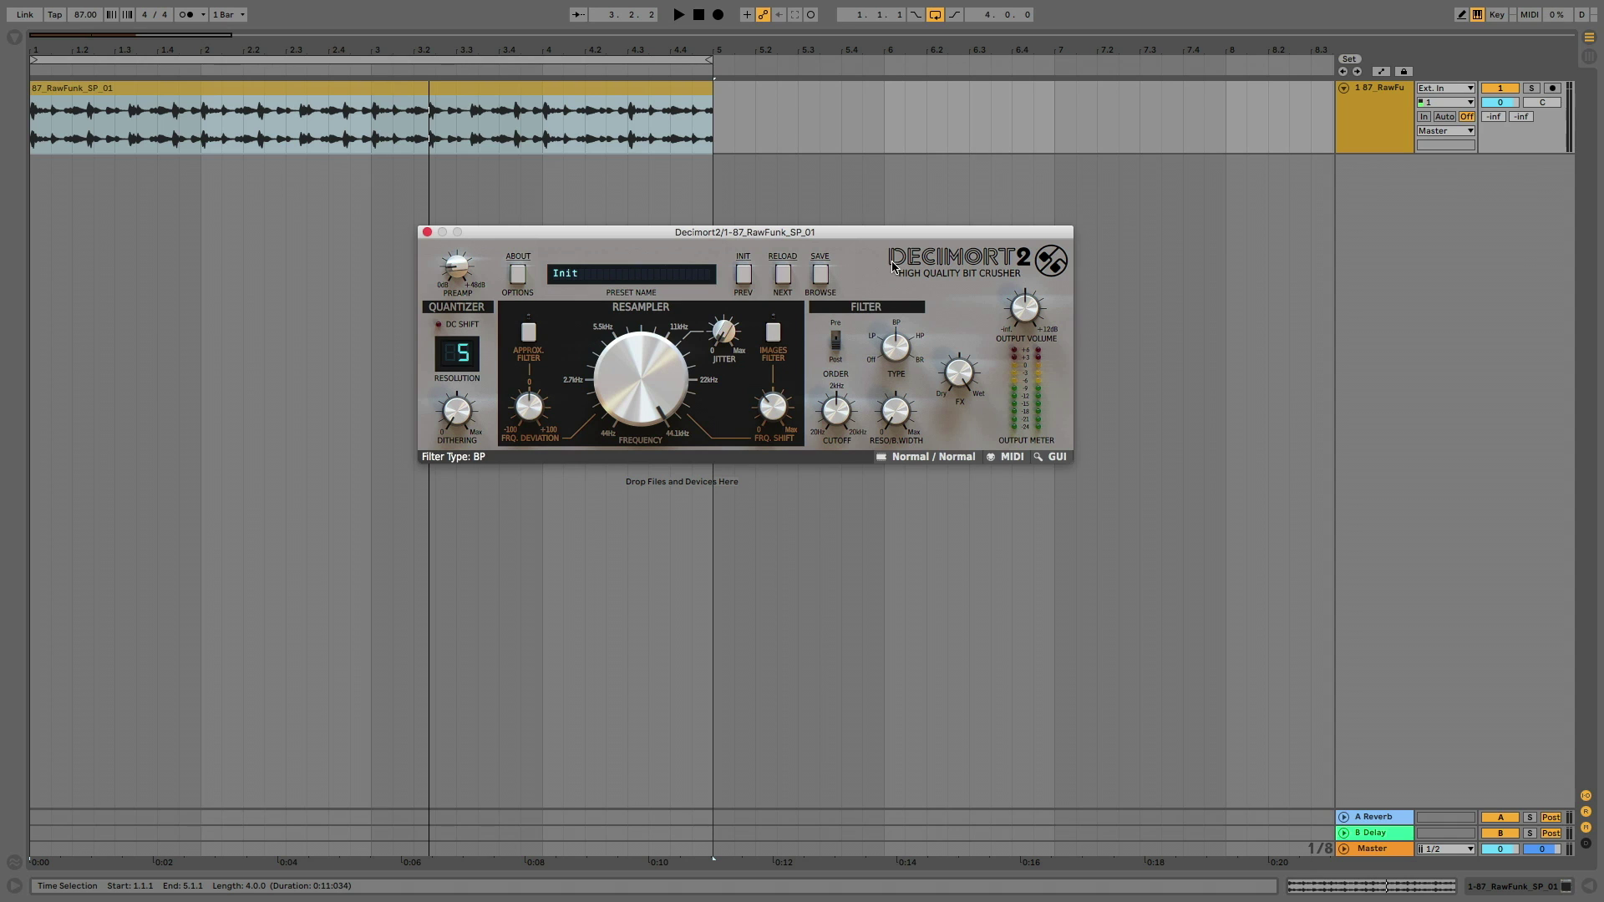
key("space")
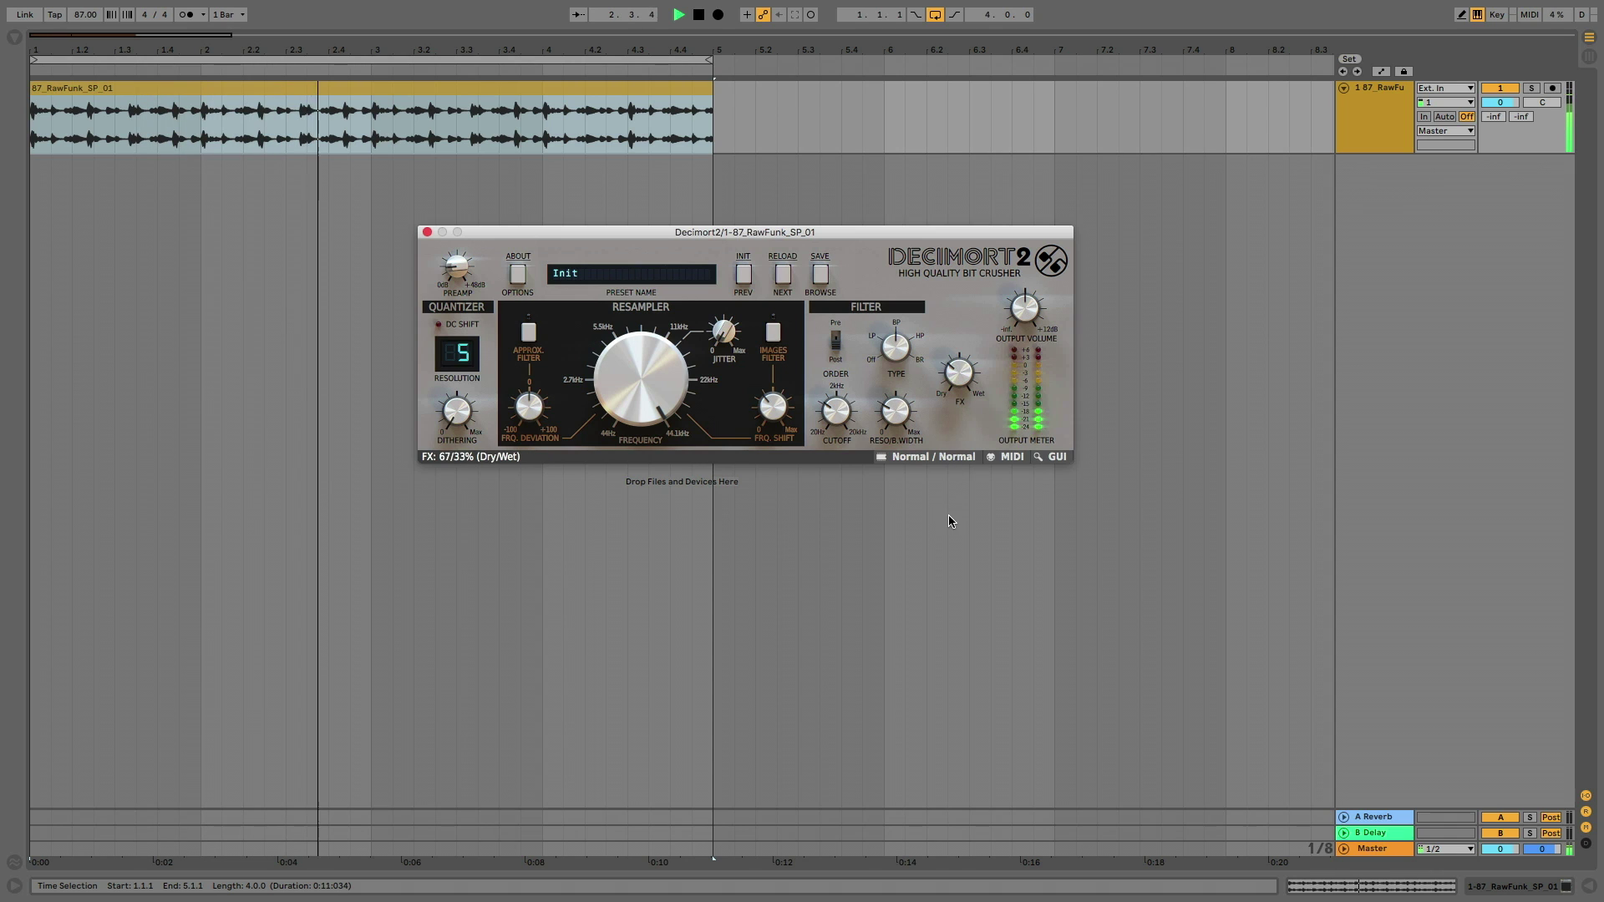
key("space")
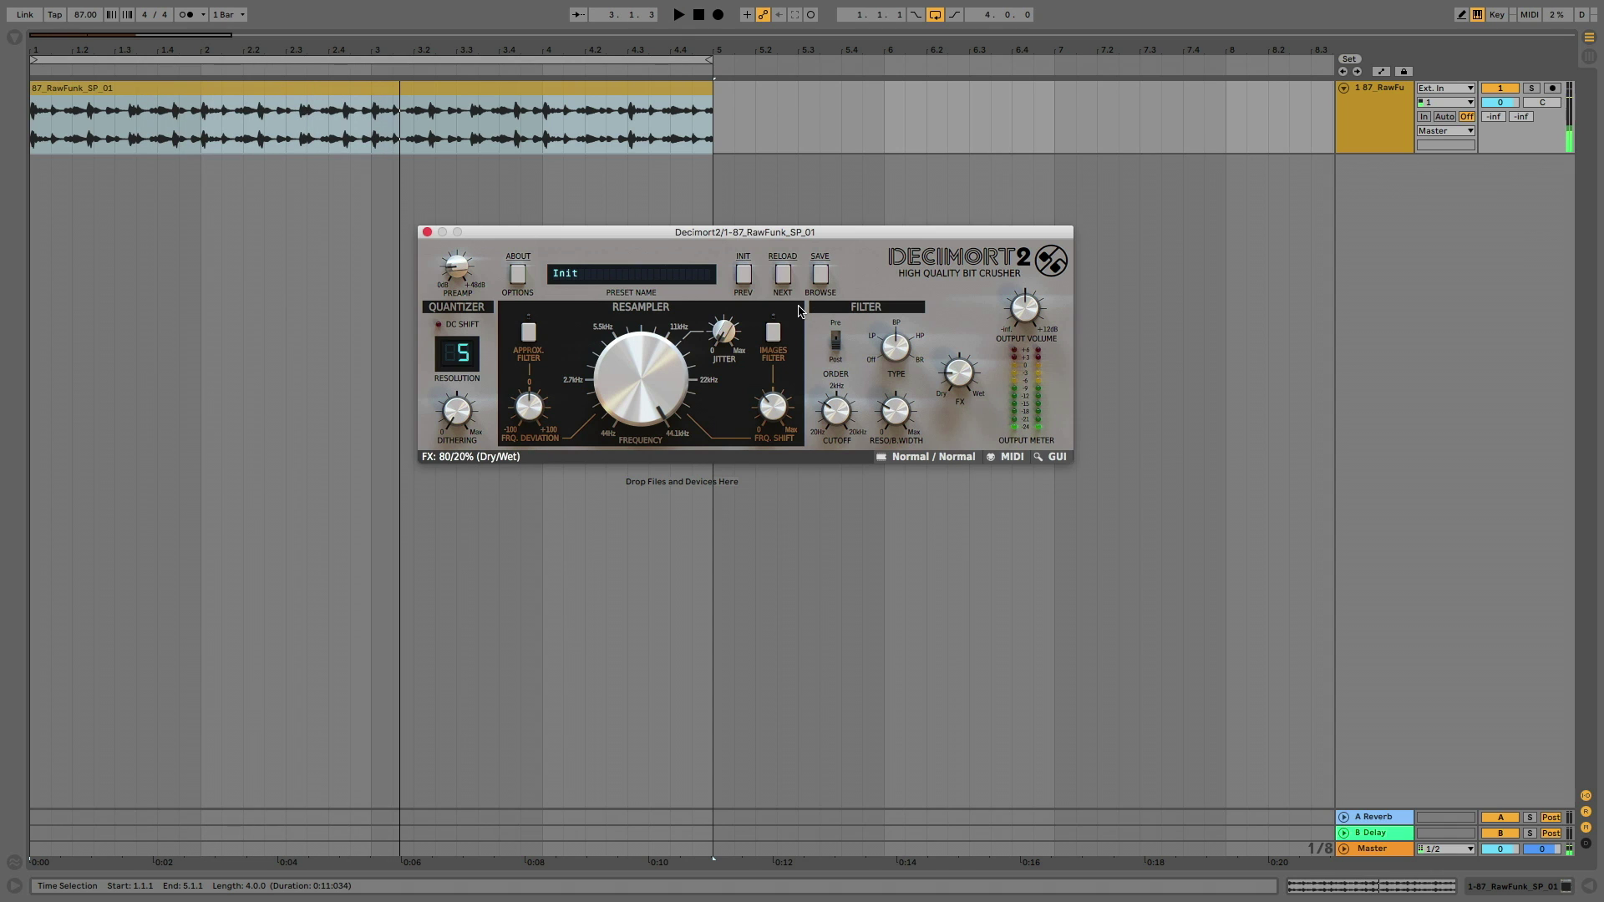
Load the factory vintage sampler preset SP-1200 (12bit) and play the loop through it
left_click(588, 275)
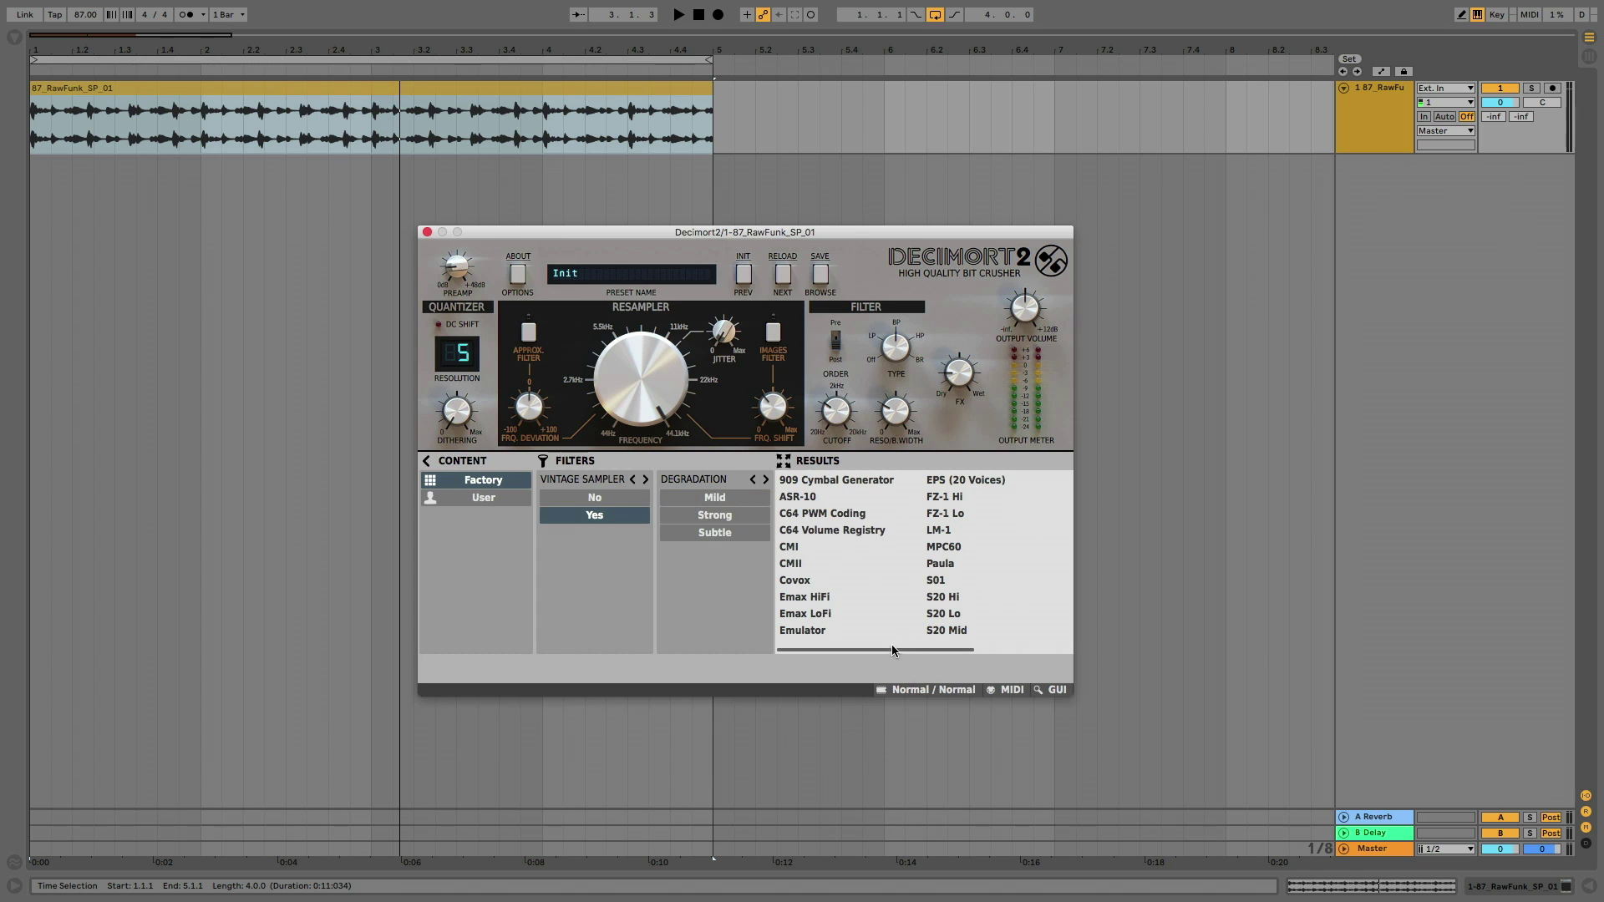
left_click_drag(870, 651, 952, 651)
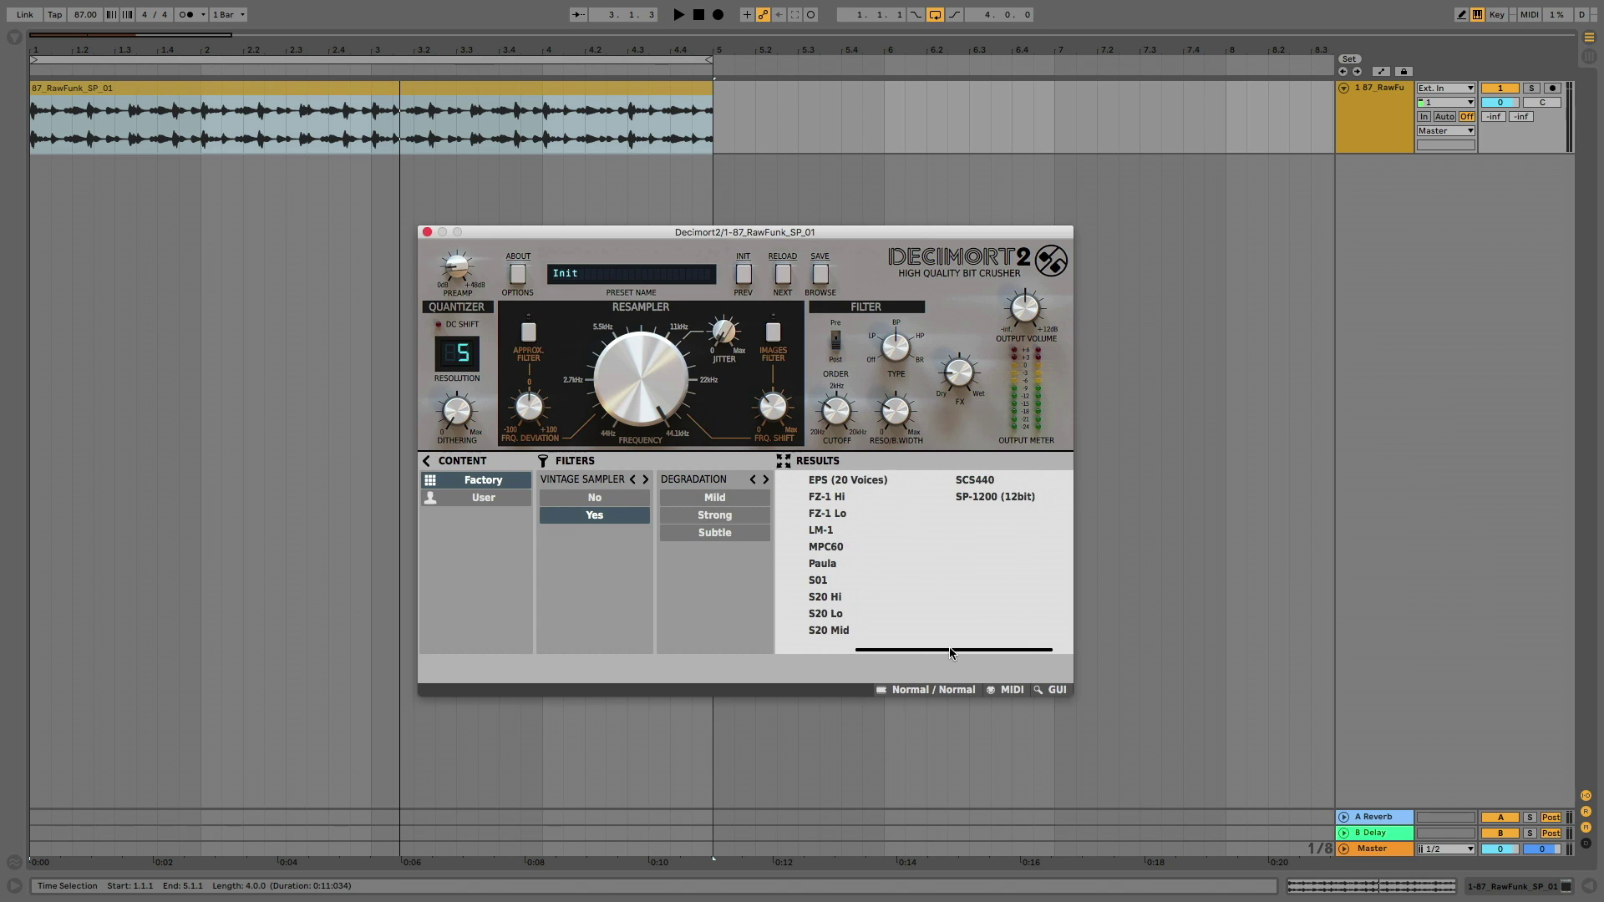
left_click(980, 497)
key("space")
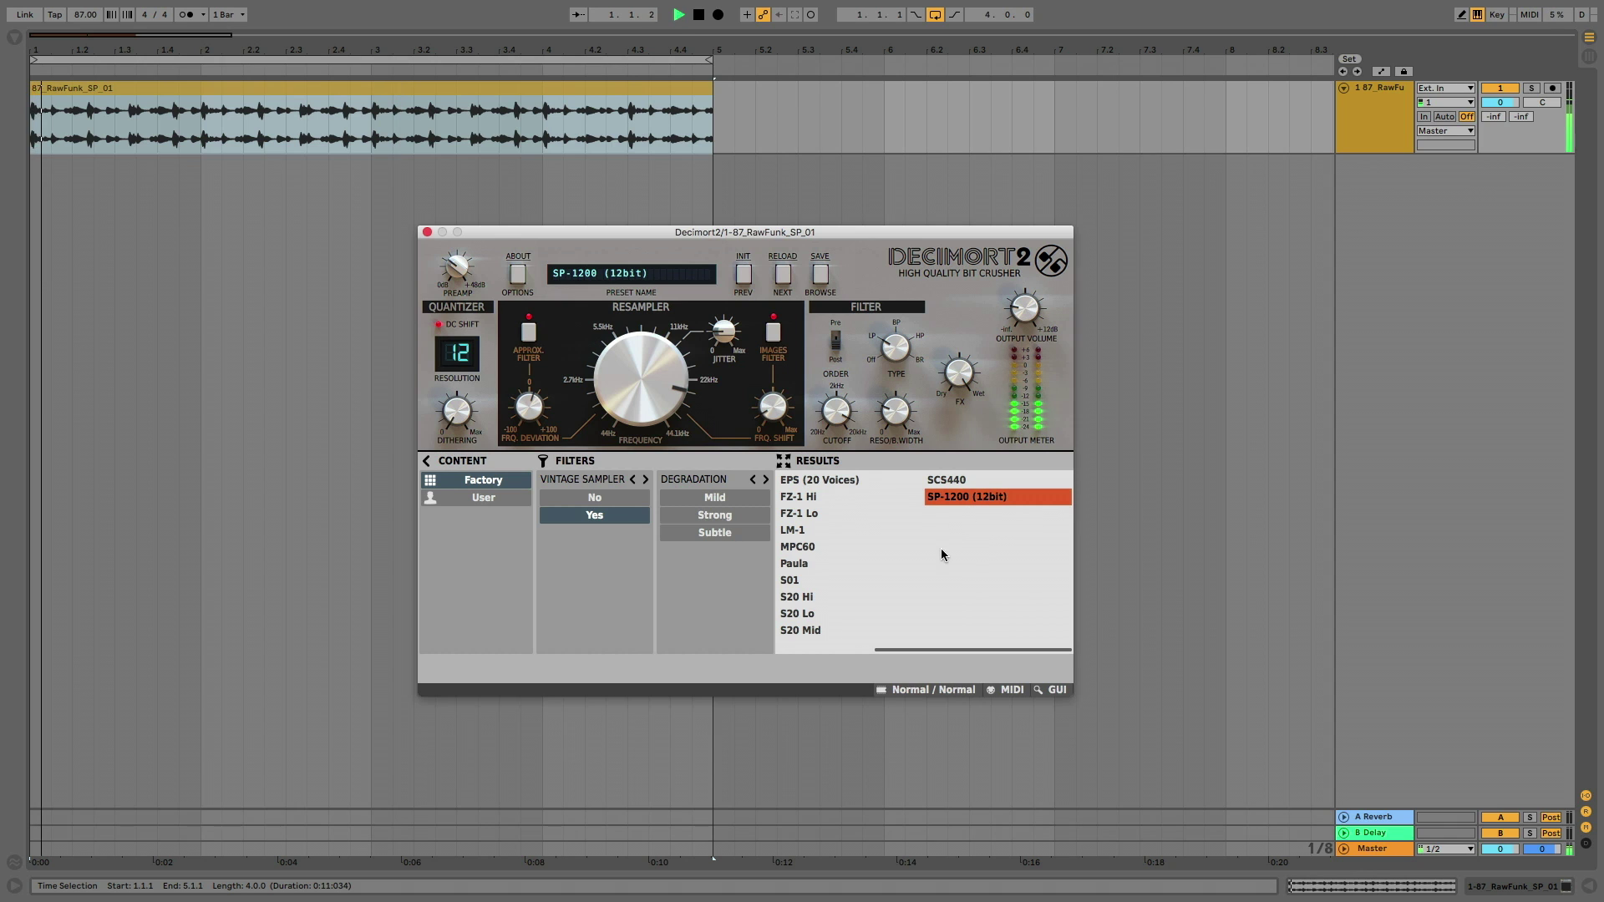
Audition the Emulator, S20 Lo, C64 Volume Registry and SCS440 presets on the playing loop
left_click_drag(928, 651, 819, 657)
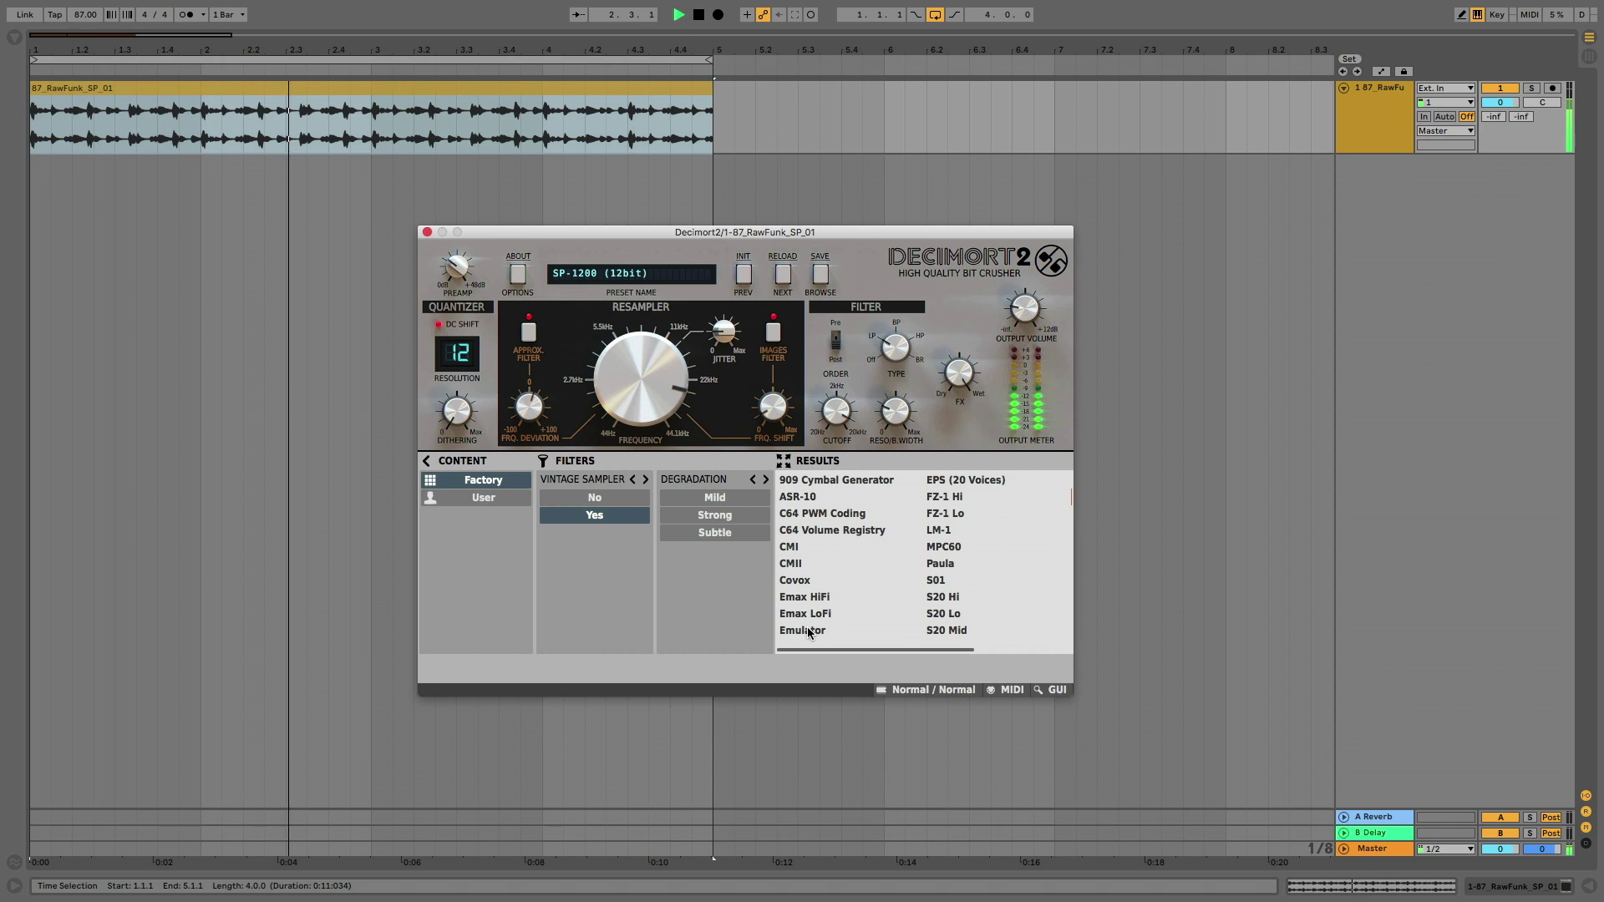
left_click(807, 631)
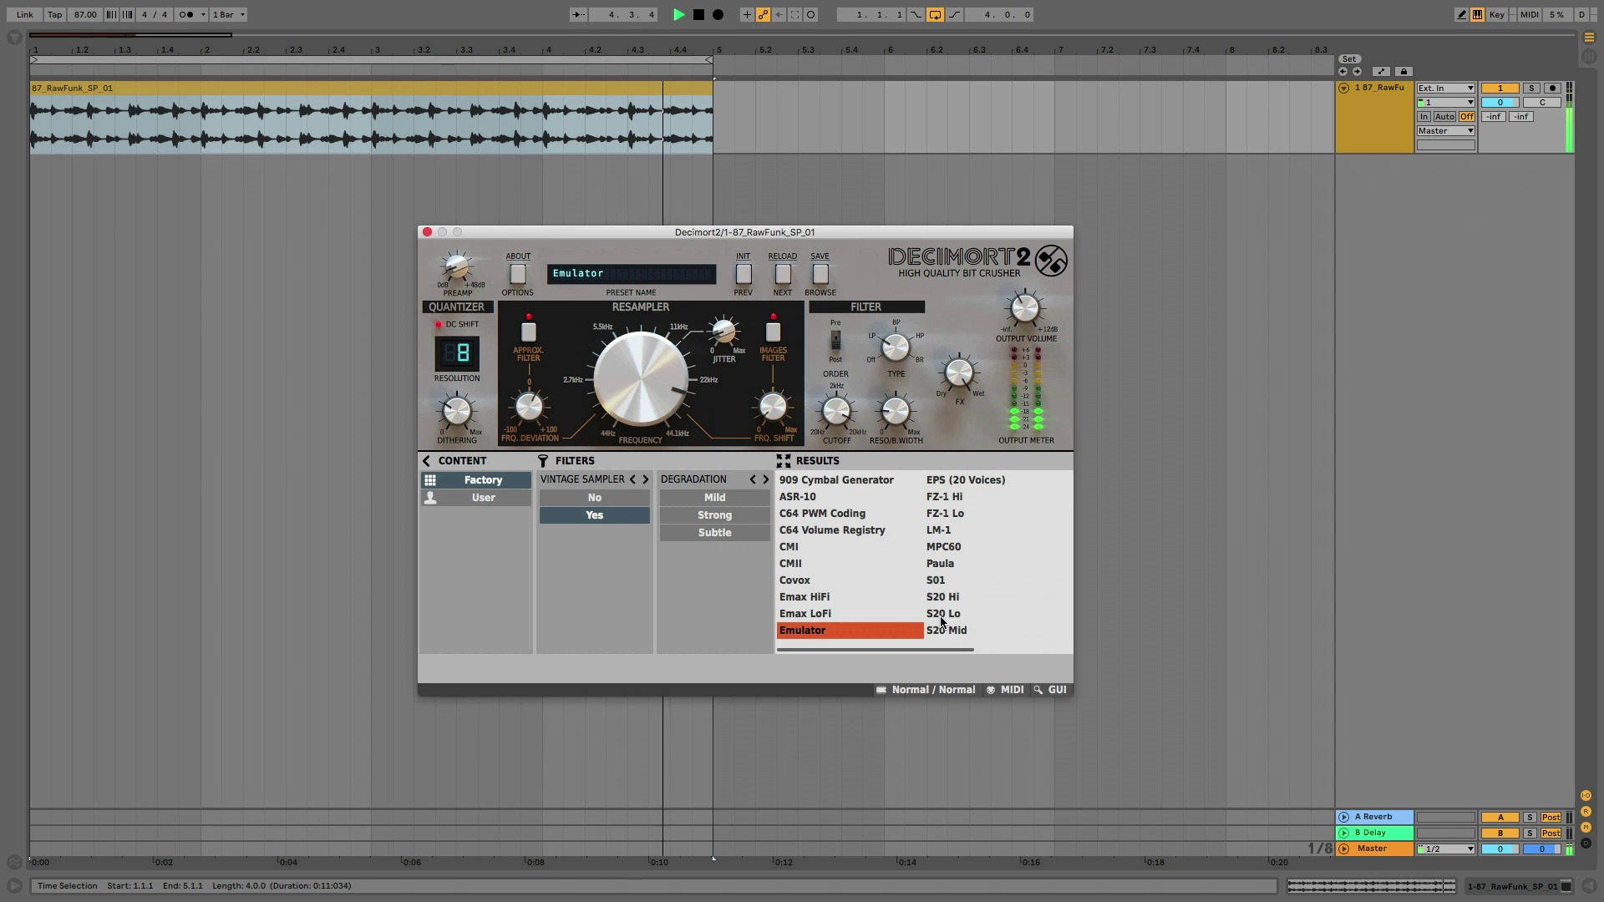
left_click(942, 616)
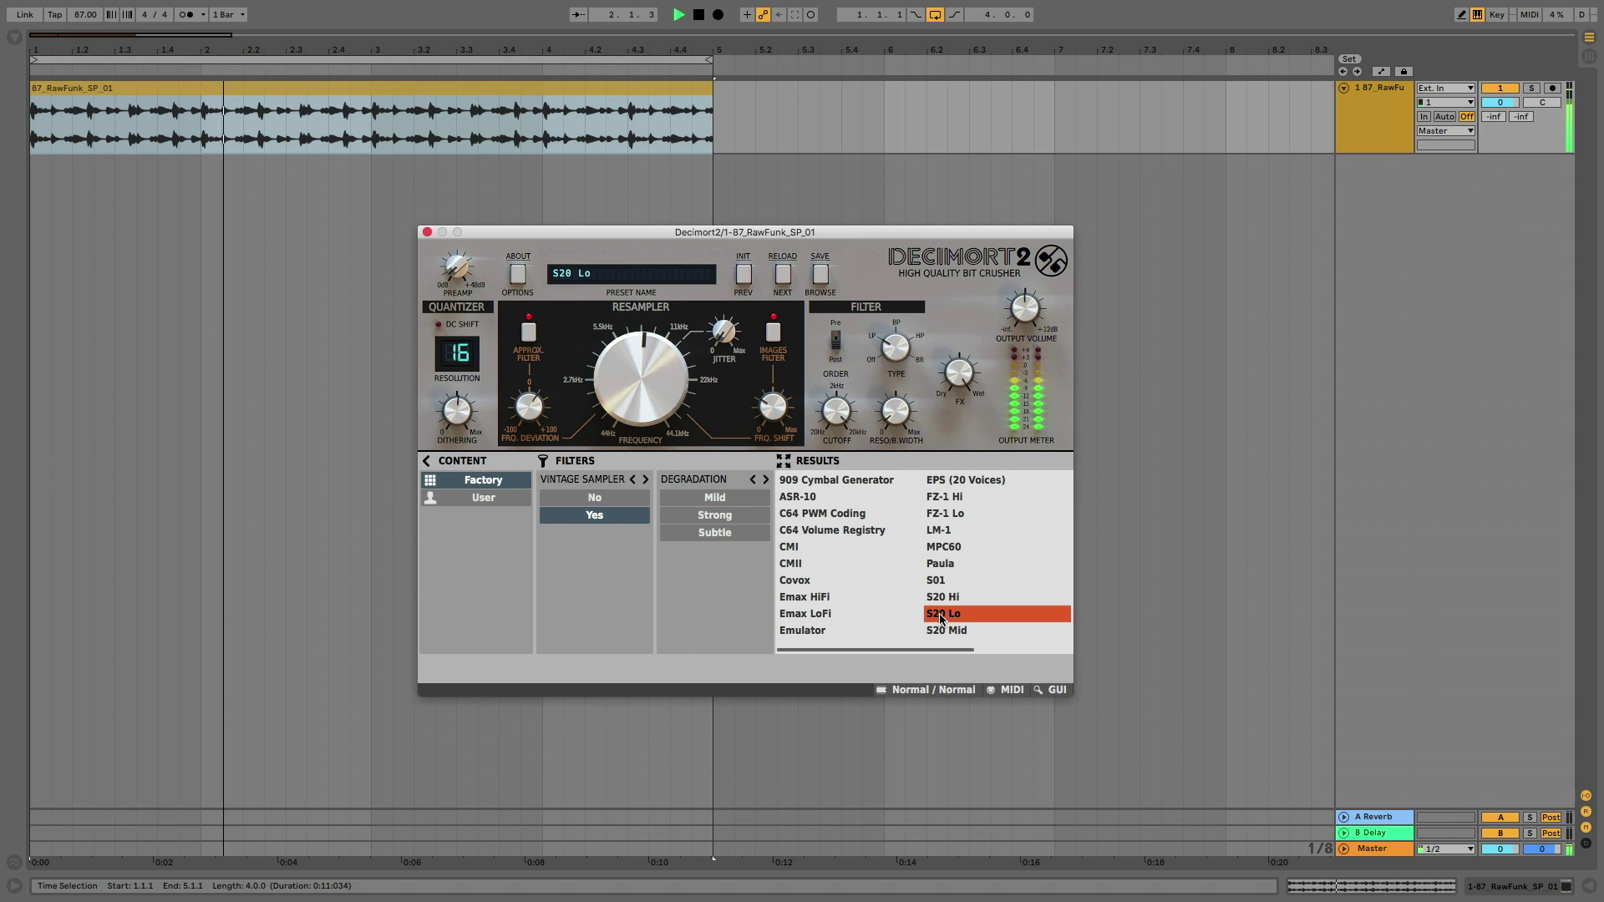
left_click(810, 530)
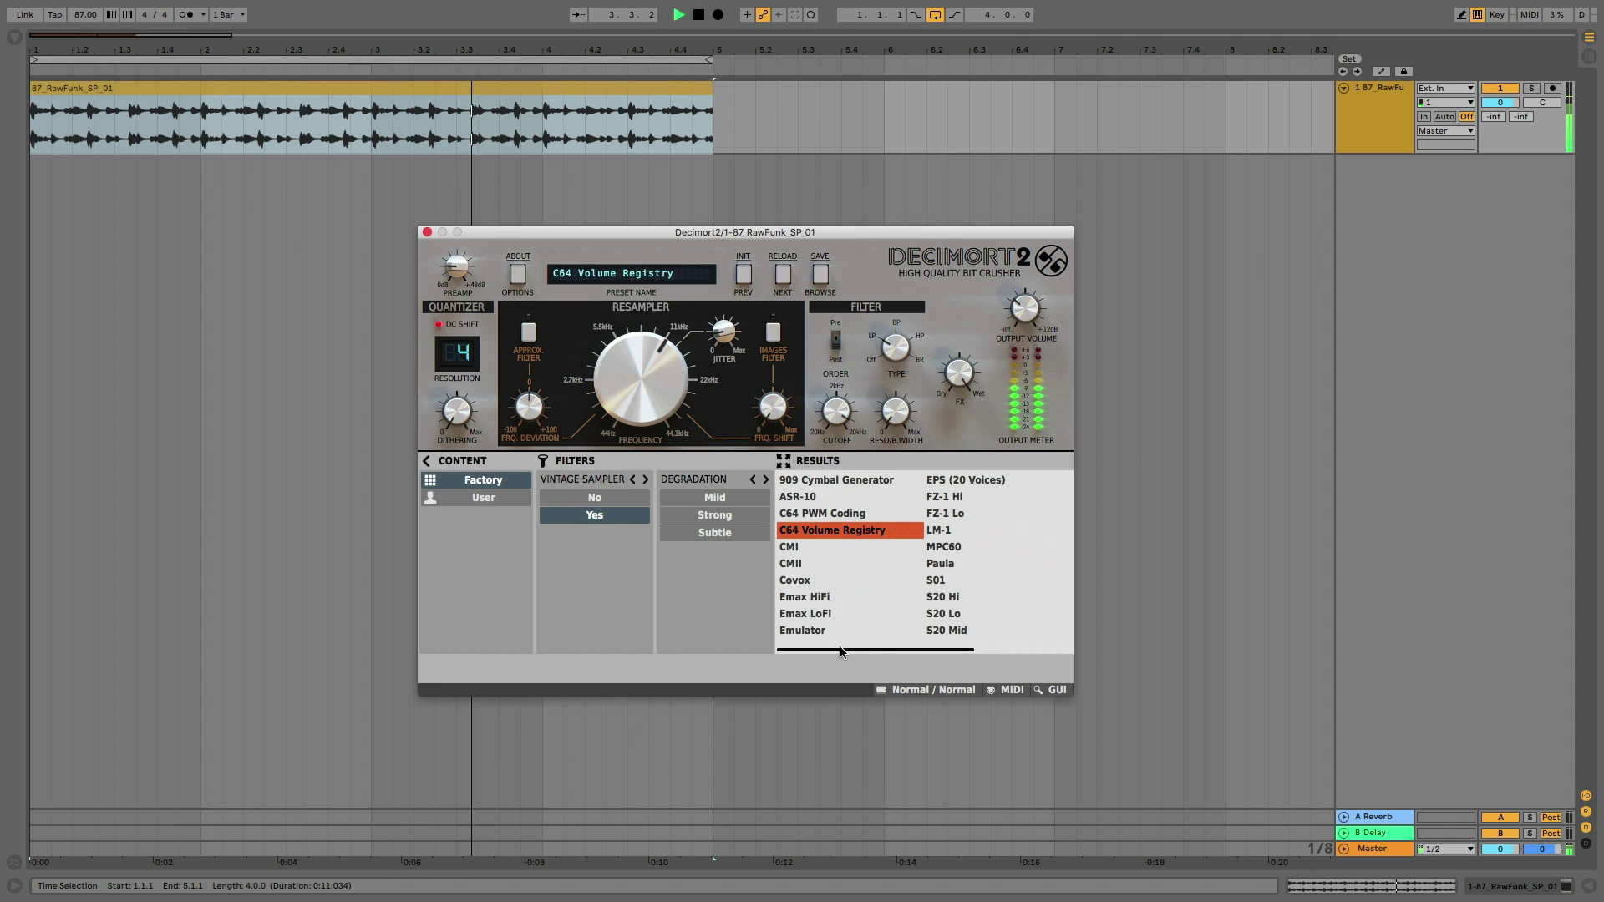
left_click_drag(841, 652, 919, 650)
left_click(971, 483)
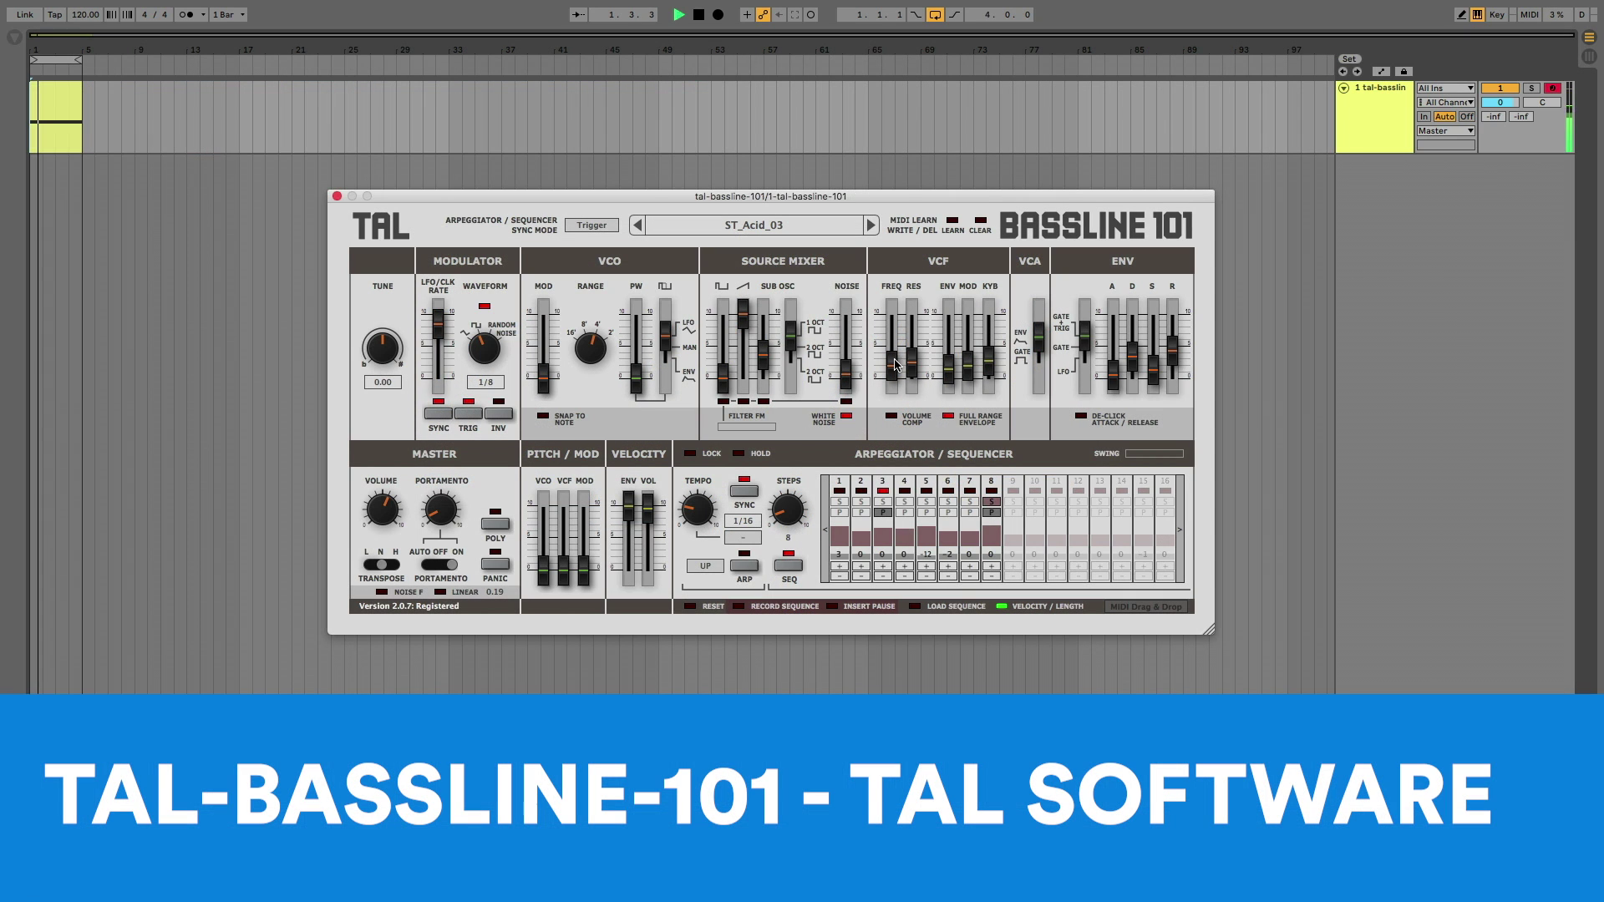
In TAL-BassLine-101's ST_Acid_03 patch, adjust the filter frequency and envelope attack, and raise the VCO modulation to about half
left_click_drag(895, 365, 948, 370)
mouse_move(1113, 371)
left_mouse_down()
mouse_move(1135, 341)
mouse_move(1117, 352)
left_mouse_up()
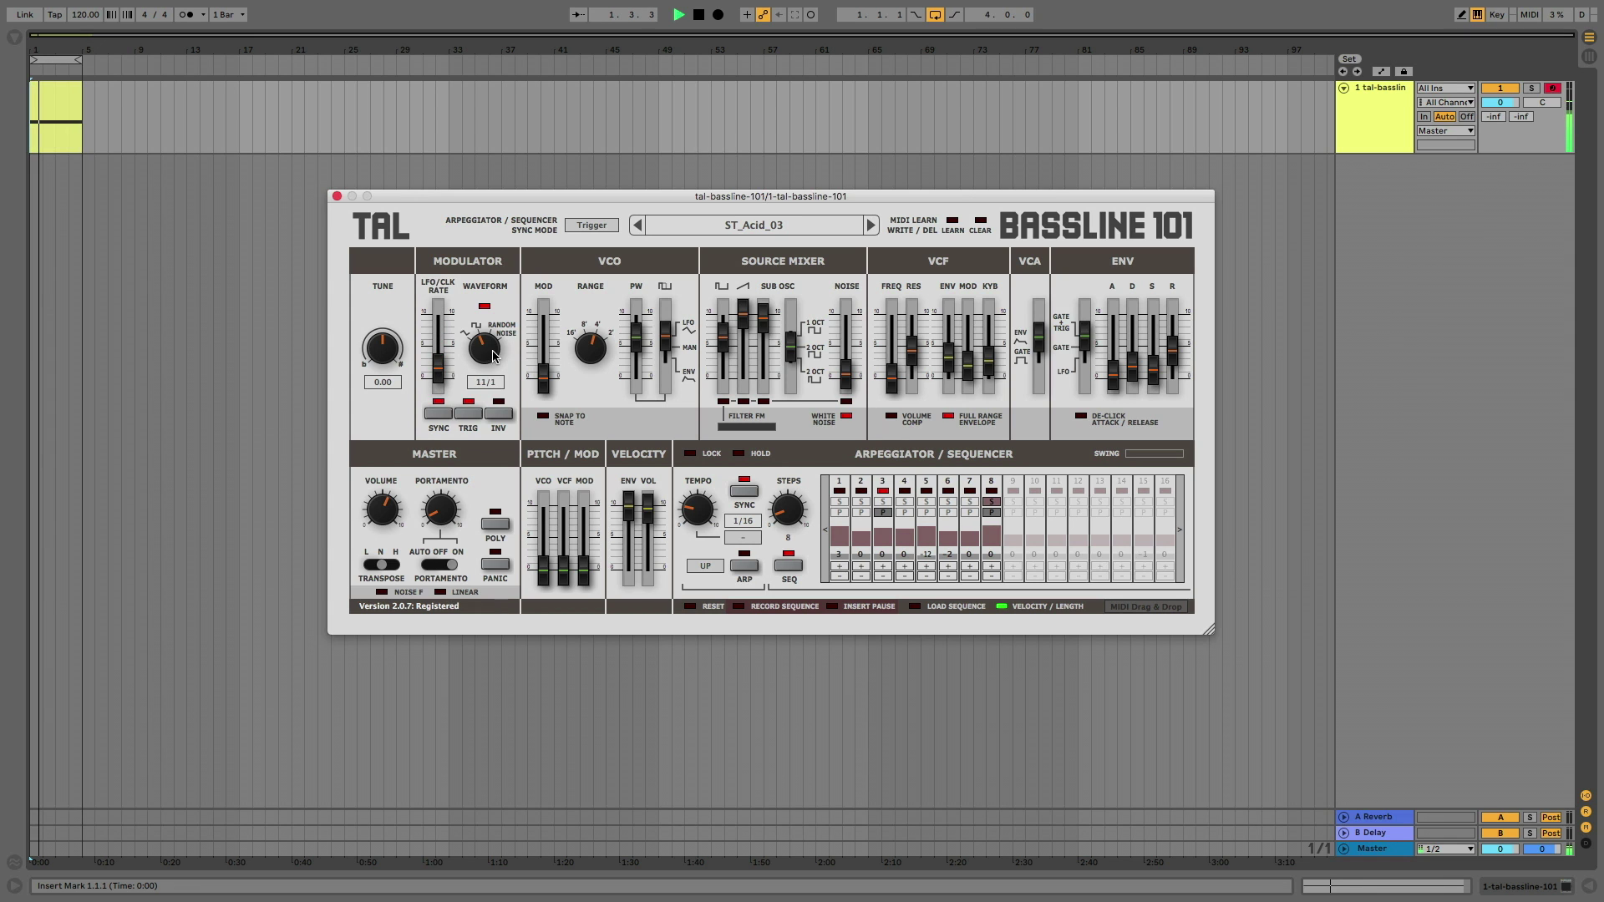
left_click_drag(544, 374, 544, 330)
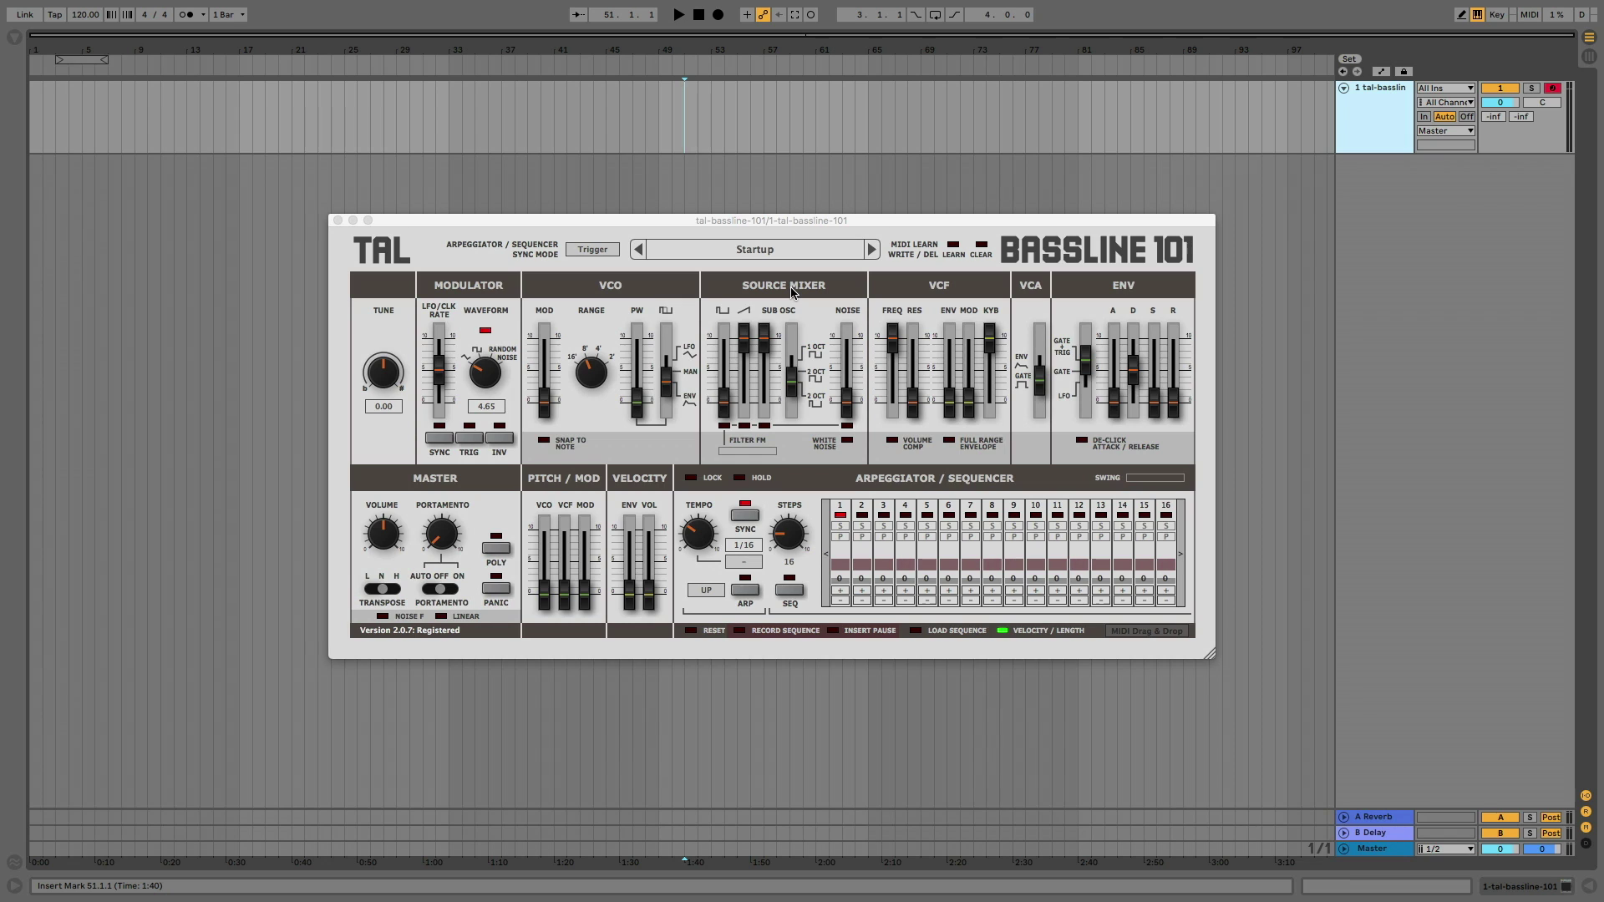
In the Startup patch, leave only the pulse source at full level, and set pulse width to about half with LFO modulation
mouse_move(727, 388)
left_click_drag(744, 332, 745, 422)
left_click_drag(767, 347, 724, 328)
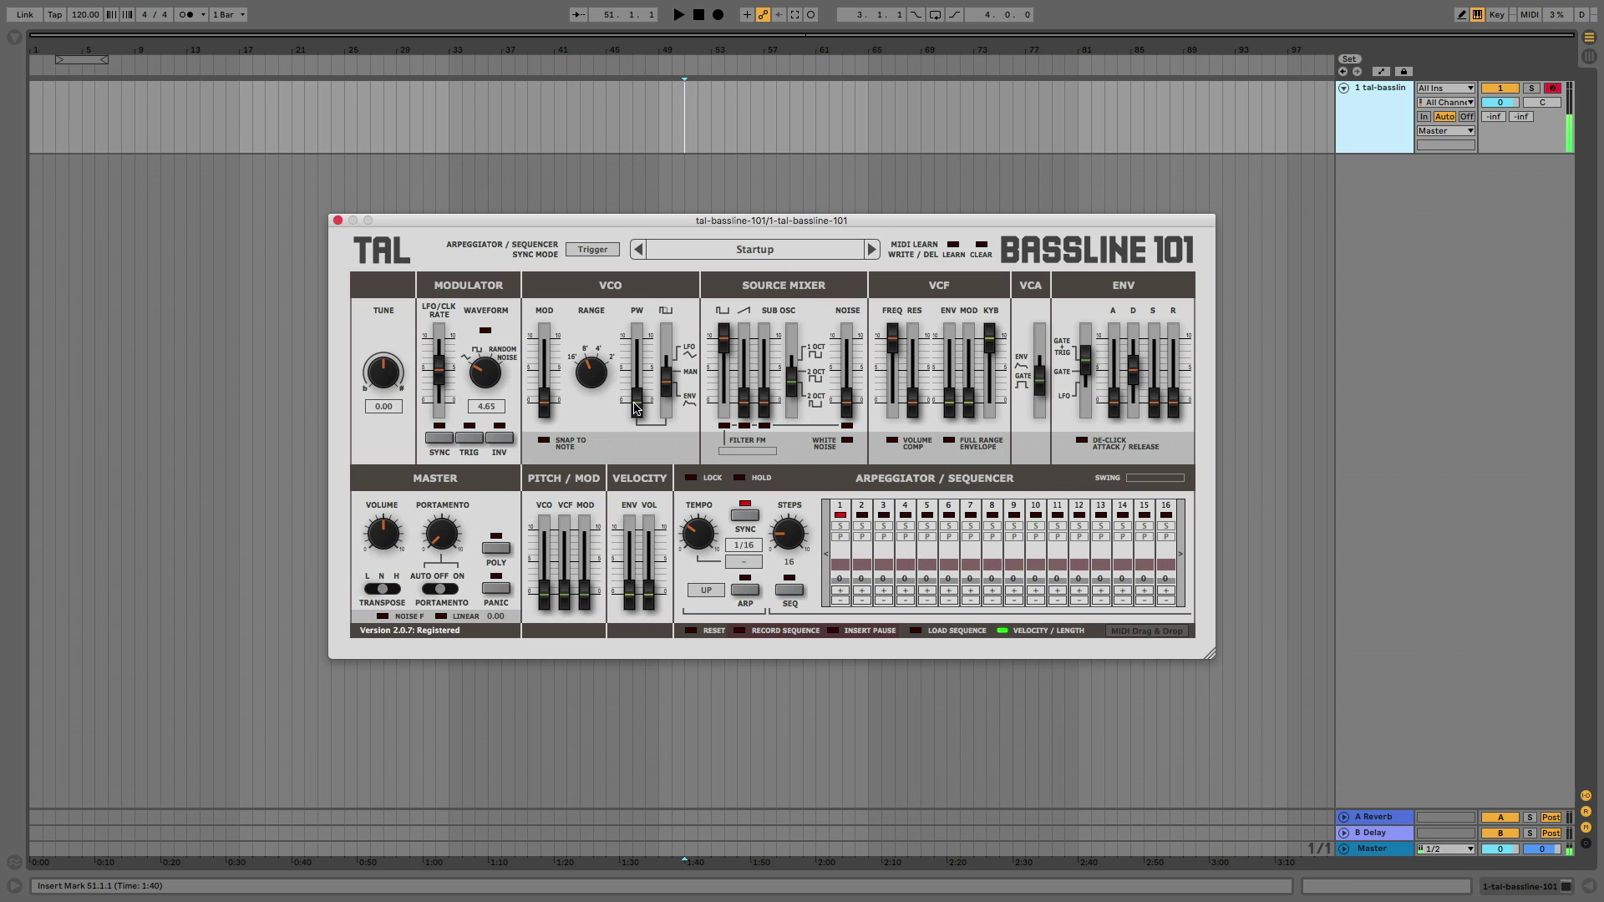
left_click_drag(637, 409, 666, 342)
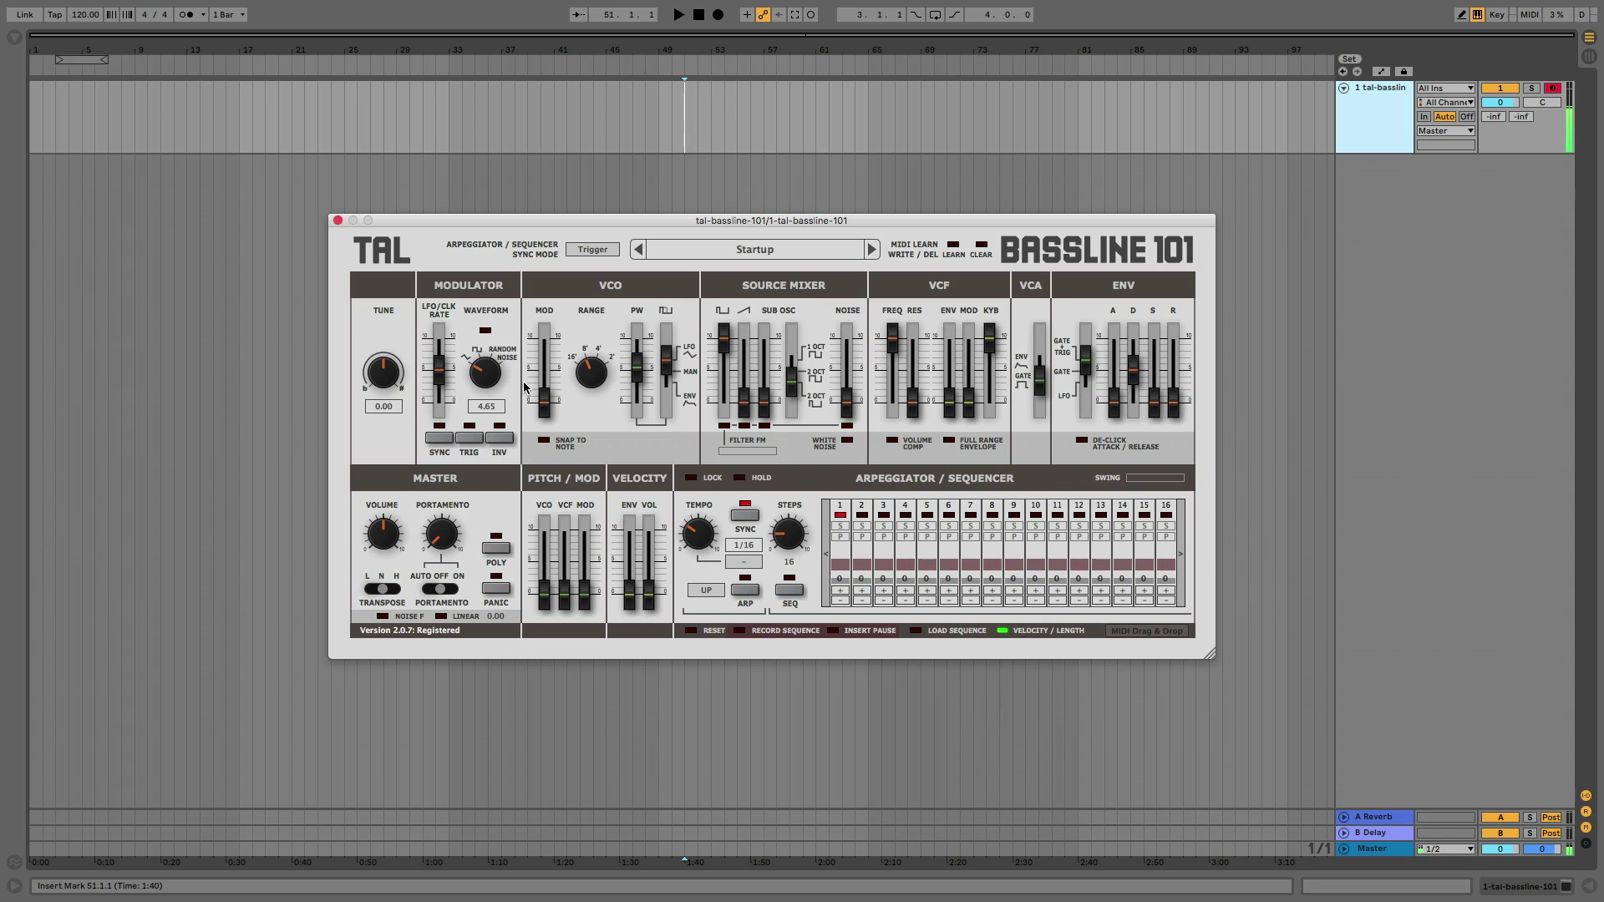
Set the modulator rate to 3.59, try the saw and sub oscillator alone at full level, and switch the sub to its upper 1 OCT setting
mouse_move(440, 370)
left_mouse_down()
mouse_move(443, 339)
mouse_move(442, 393)
mouse_move(444, 357)
mouse_move(443, 378)
left_mouse_up()
left_click_drag(725, 338, 749, 309)
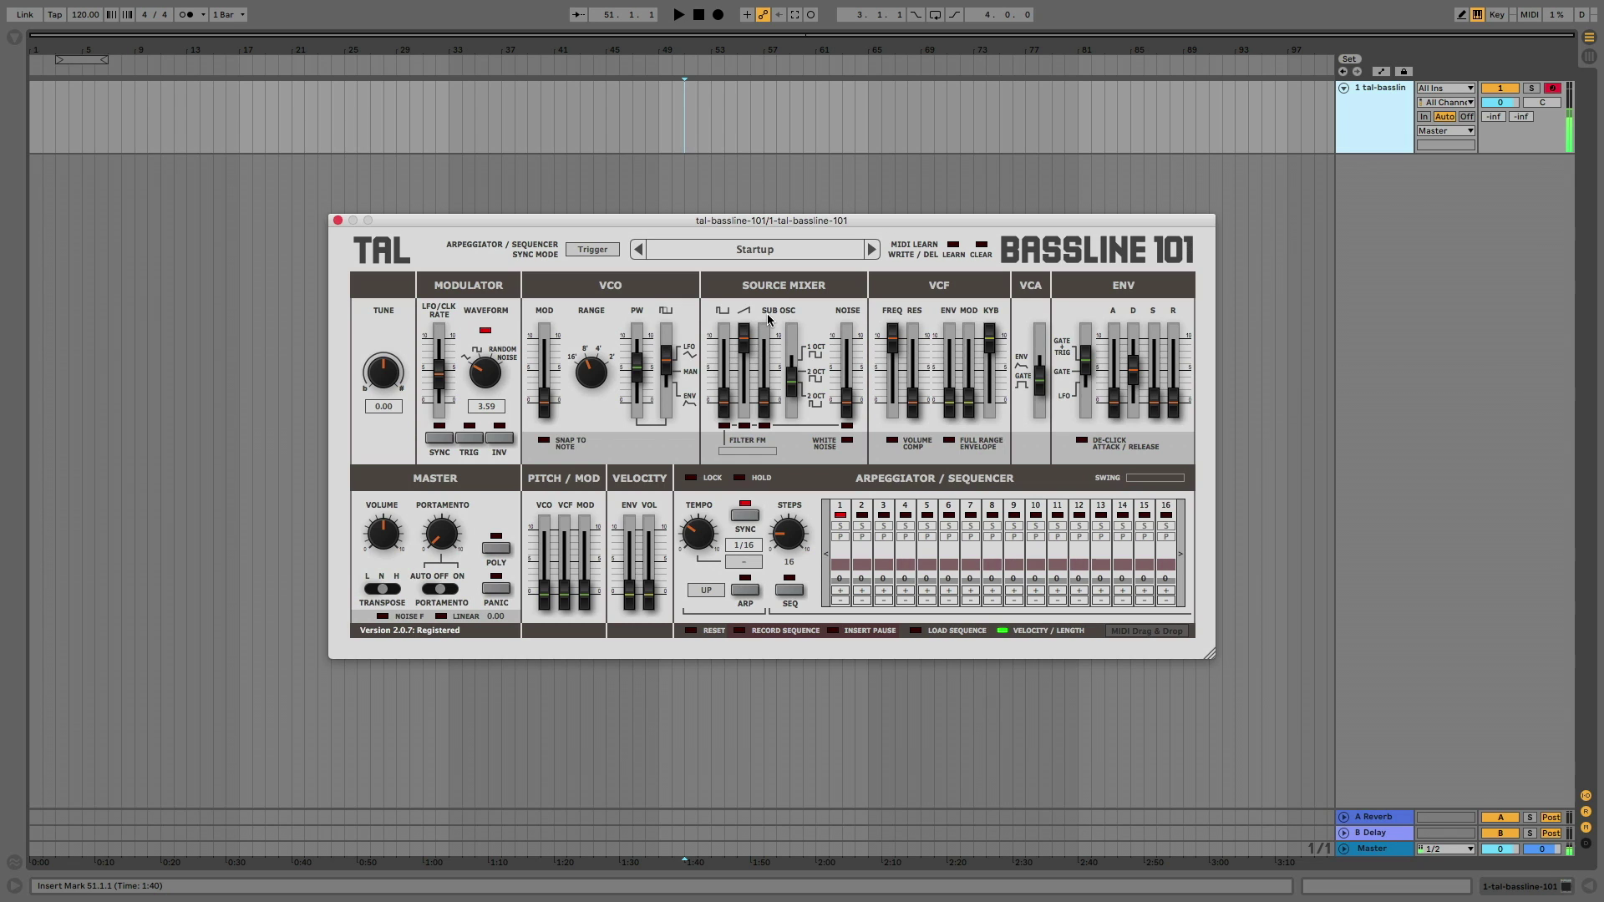
mouse_move(744, 335)
left_mouse_down()
mouse_move(739, 433)
mouse_move(764, 319)
left_mouse_up()
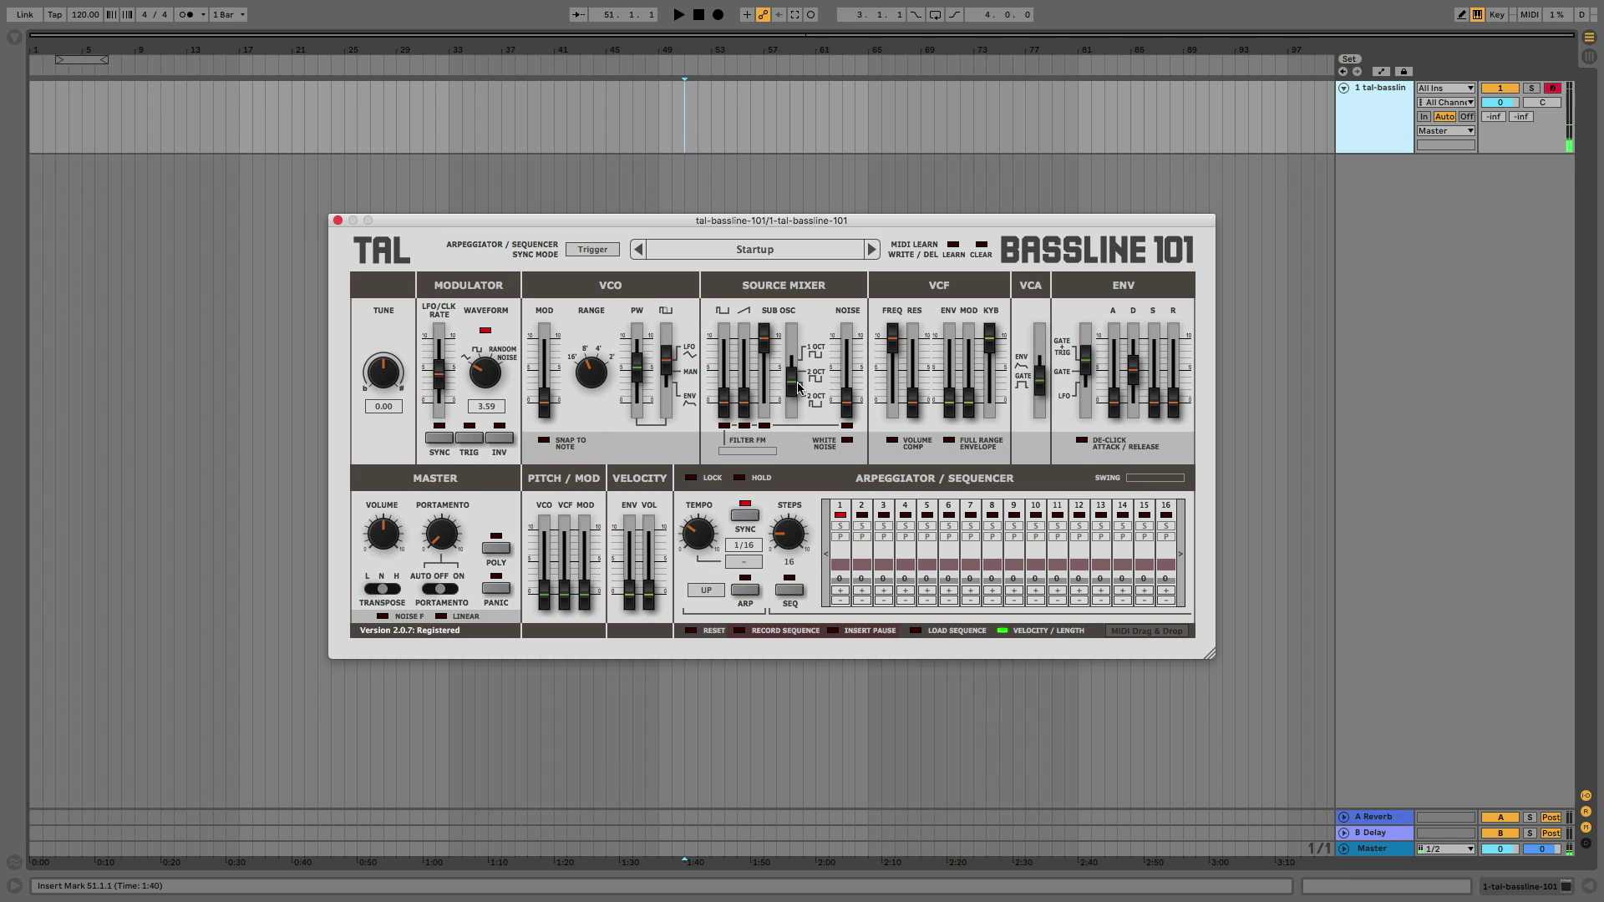
left_click_drag(793, 387, 813, 374)
left_click(793, 361)
Enable the sequencer with the pulse source at full level and program its step pitches, including 12 on step 3 and 7 on step 11
left_click(788, 591)
left_click_drag(725, 412, 718, 294)
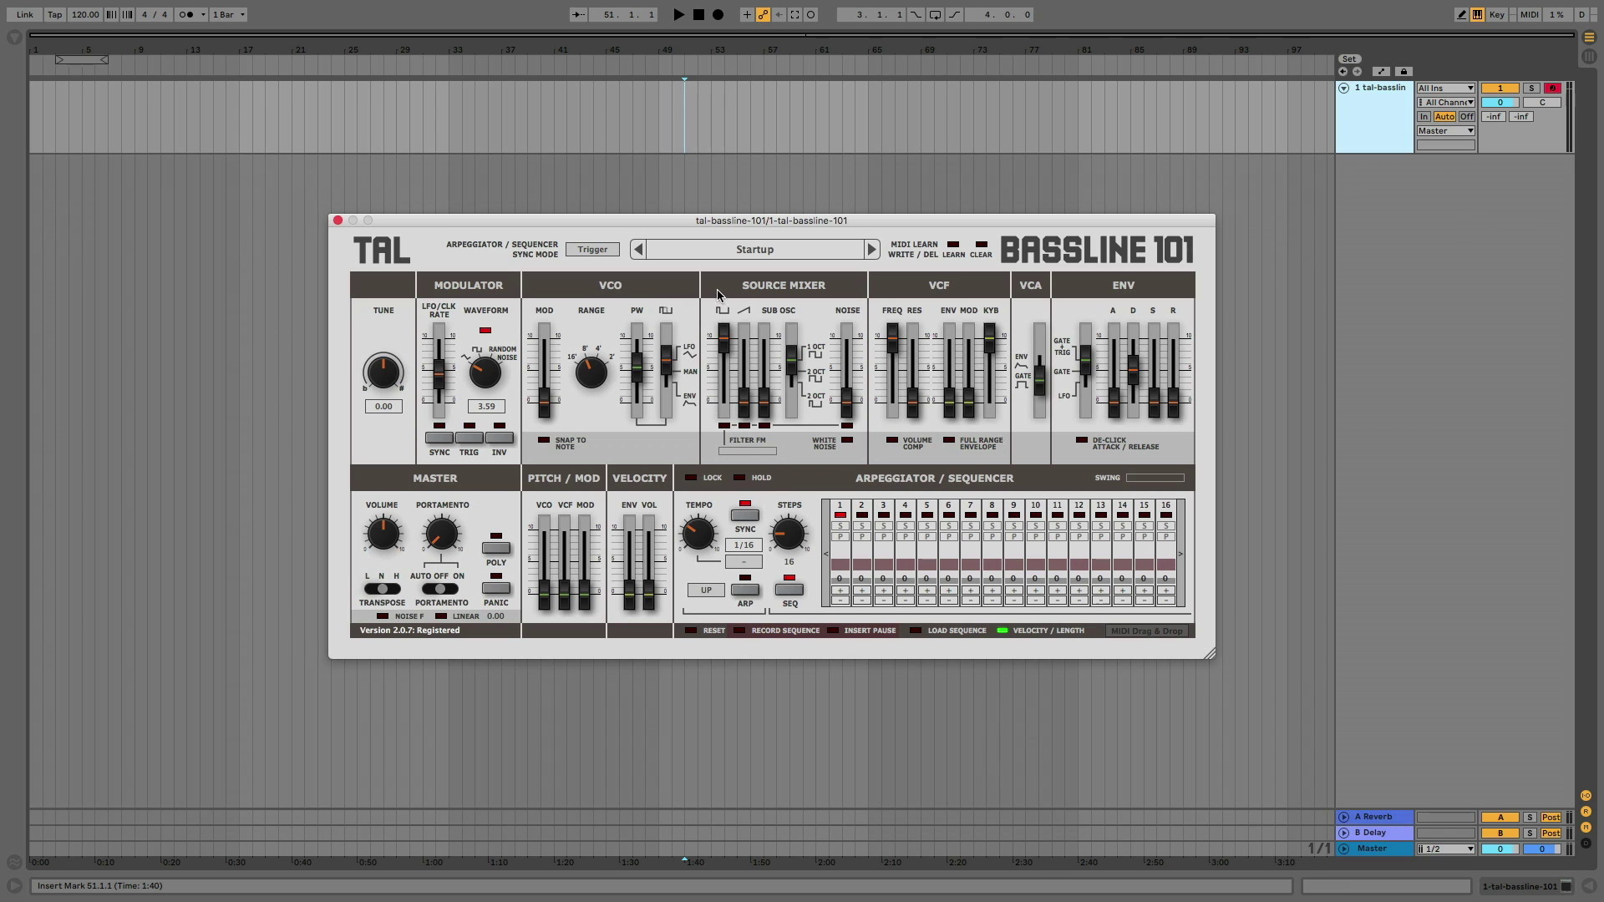
left_click_drag(891, 572, 891, 564)
left_click_drag(1058, 579, 1061, 565)
Lower the filter frequency to about a third, raise the filter's envelope modulation to about three quarters, and shorten the envelope decay to about a quarter
left_click_drag(895, 345, 886, 388)
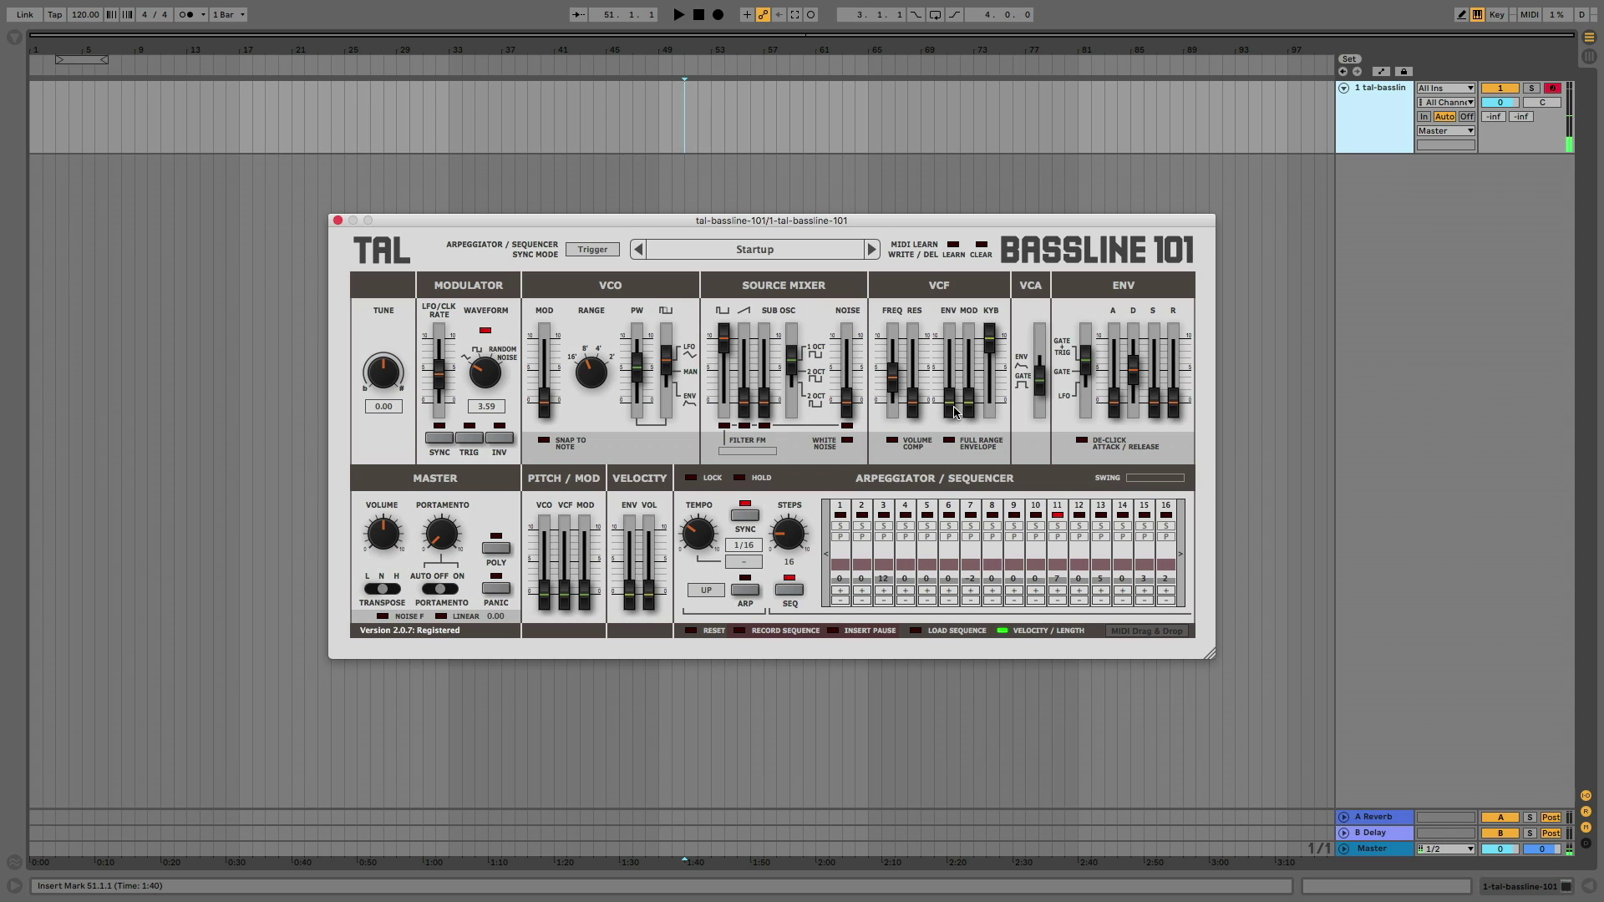
left_click_drag(953, 409, 894, 383)
key("x")
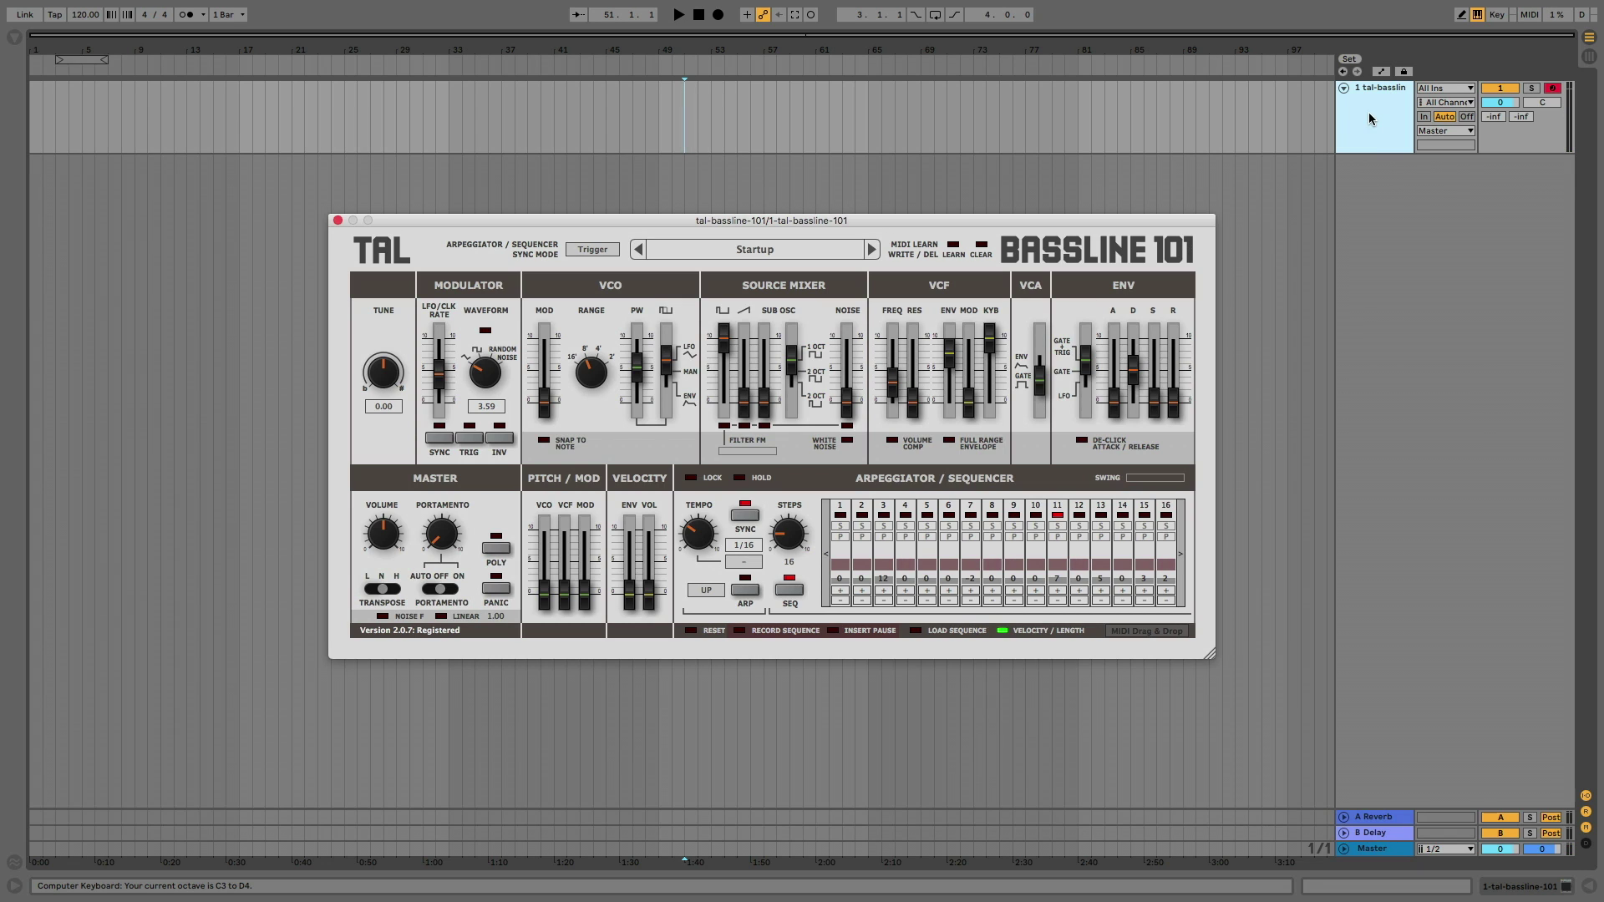
left_click(1113, 404)
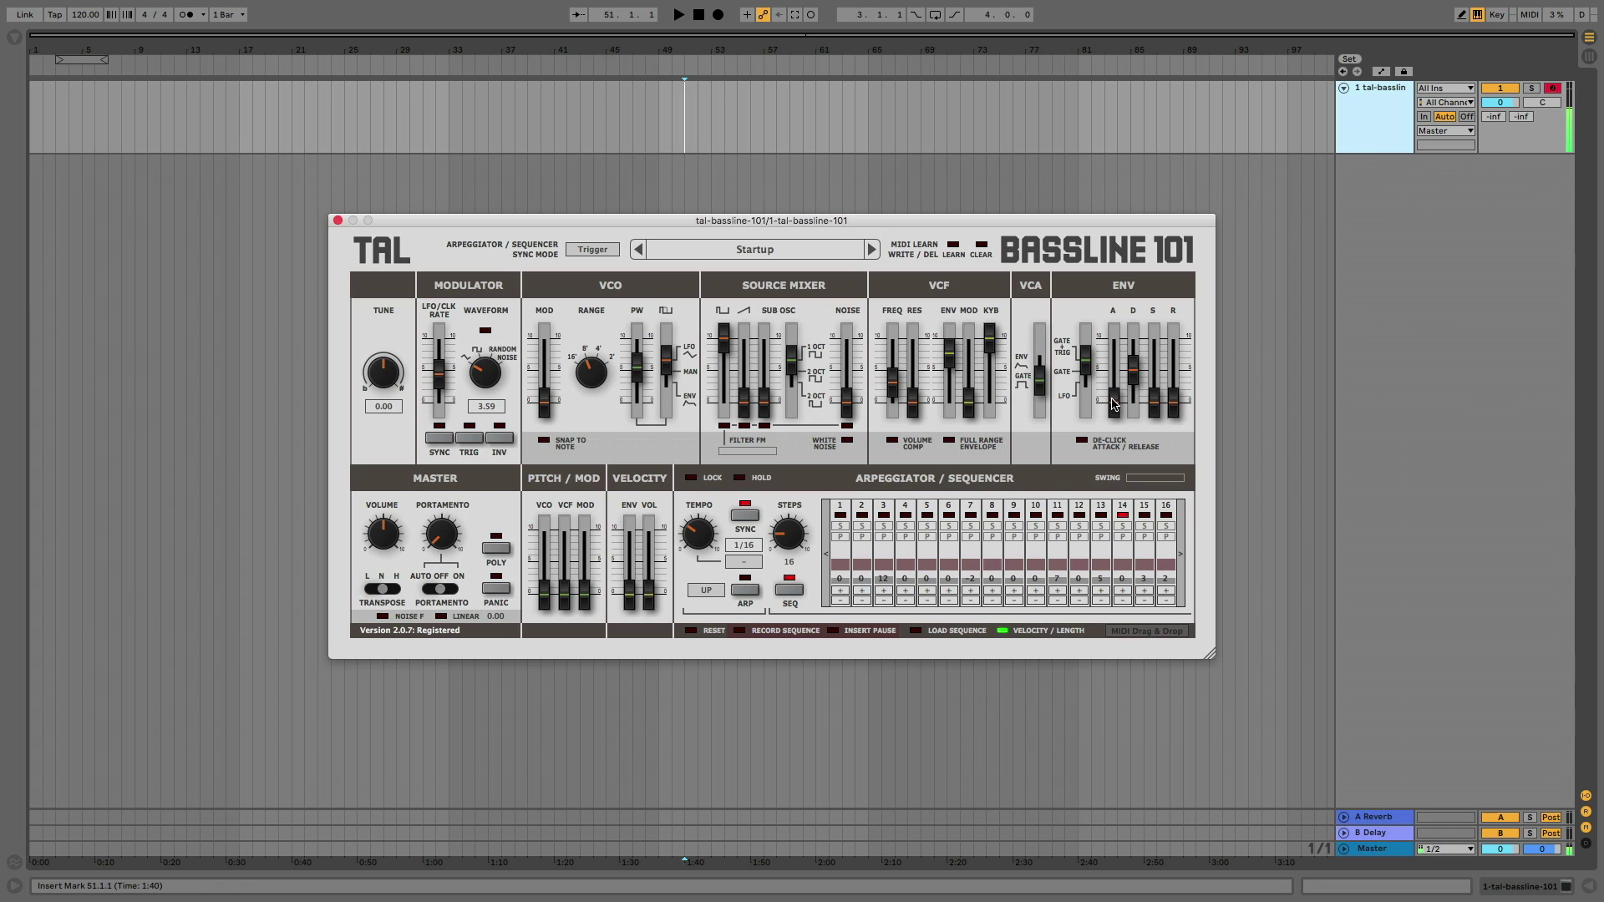
left_click_drag(1133, 370, 1116, 402)
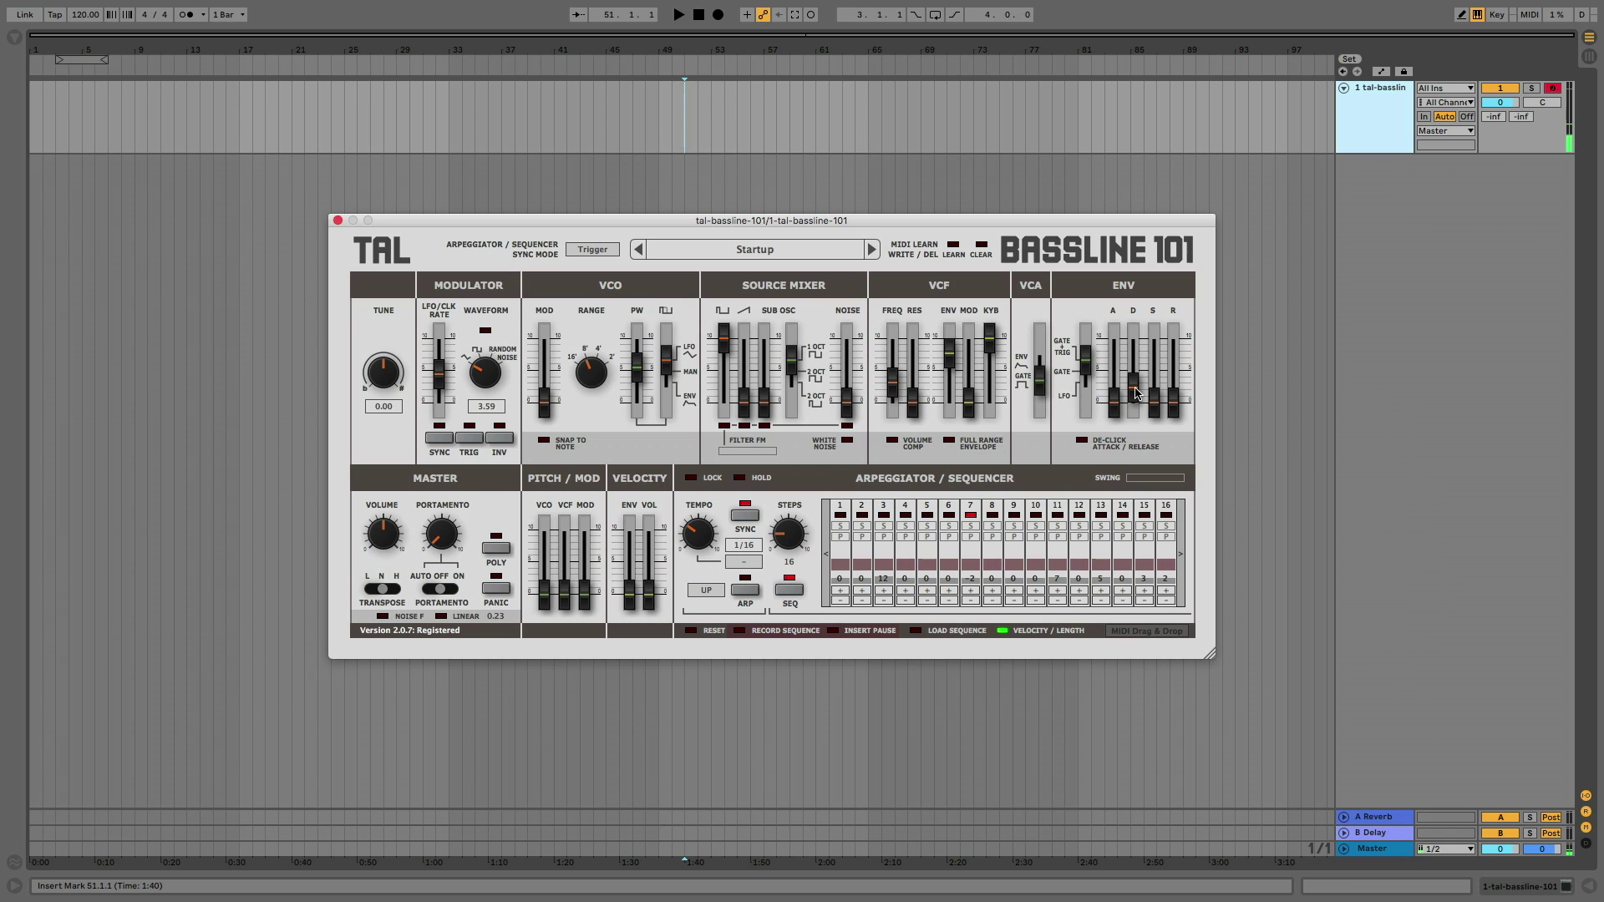
Enable Full Range Envelope, raise the filter frequency to about half, and lengthen the envelope attack slightly
left_click(951, 445)
left_click_drag(895, 390, 894, 370)
mouse_move(1114, 400)
left_mouse_down()
mouse_move(1119, 365)
mouse_move(1134, 398)
mouse_move(1118, 395)
mouse_move(1118, 412)
mouse_move(1134, 376)
mouse_move(1131, 410)
mouse_move(1130, 394)
left_mouse_up()
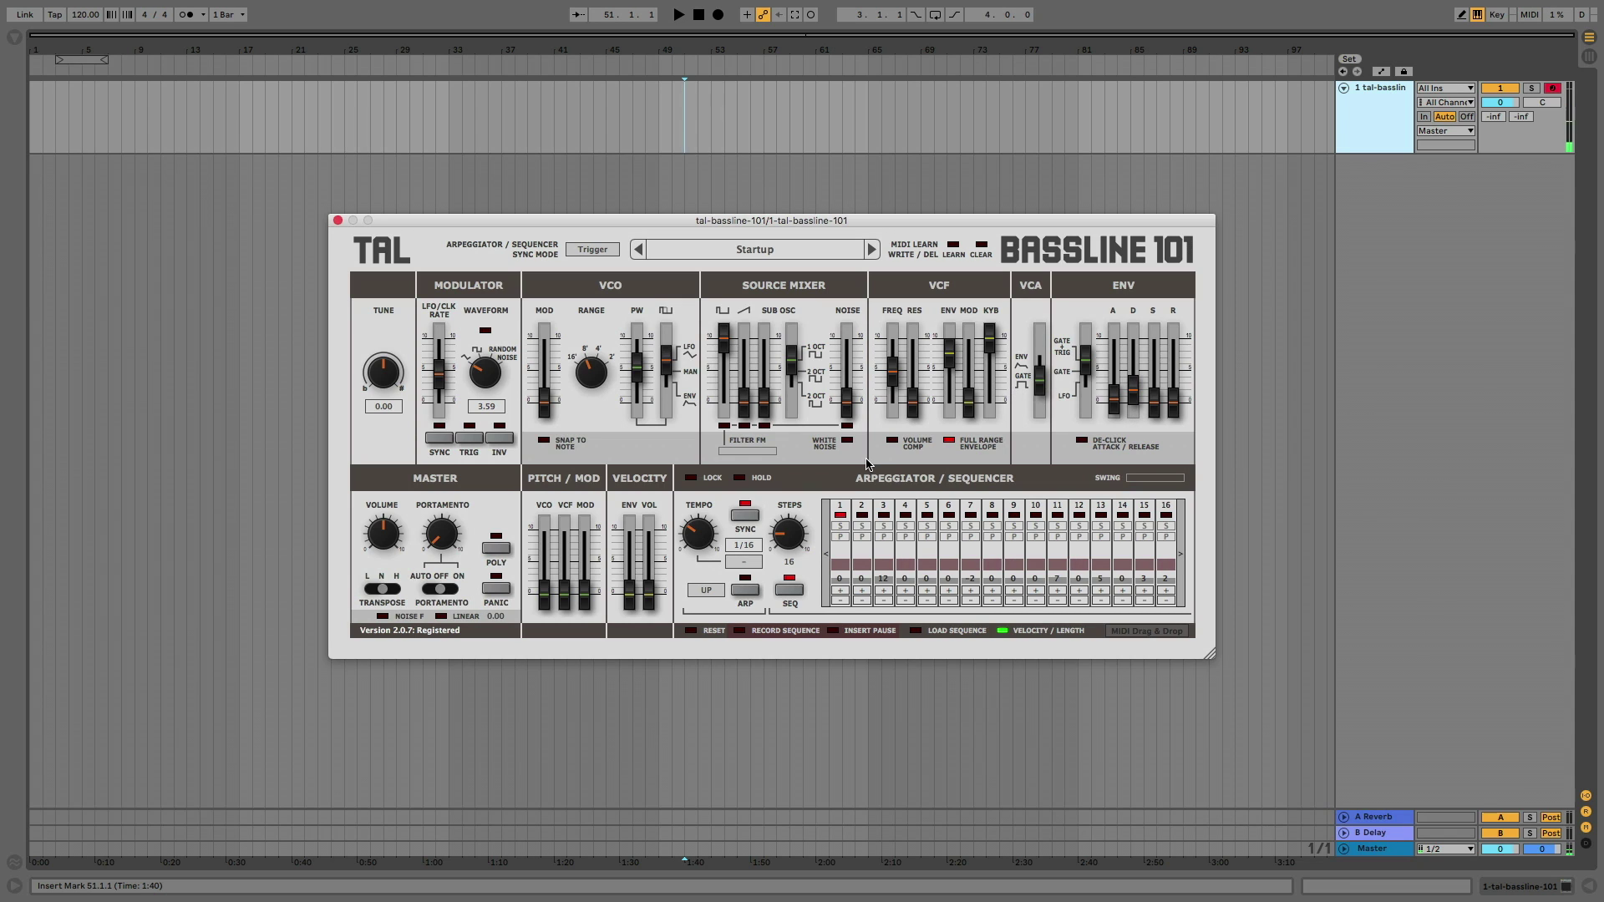
Turn off the sequencer, lower the master volume, and enable Poly mode for playing chords
left_click(788, 591)
left_click_drag(378, 535, 376, 549)
left_click(498, 550)
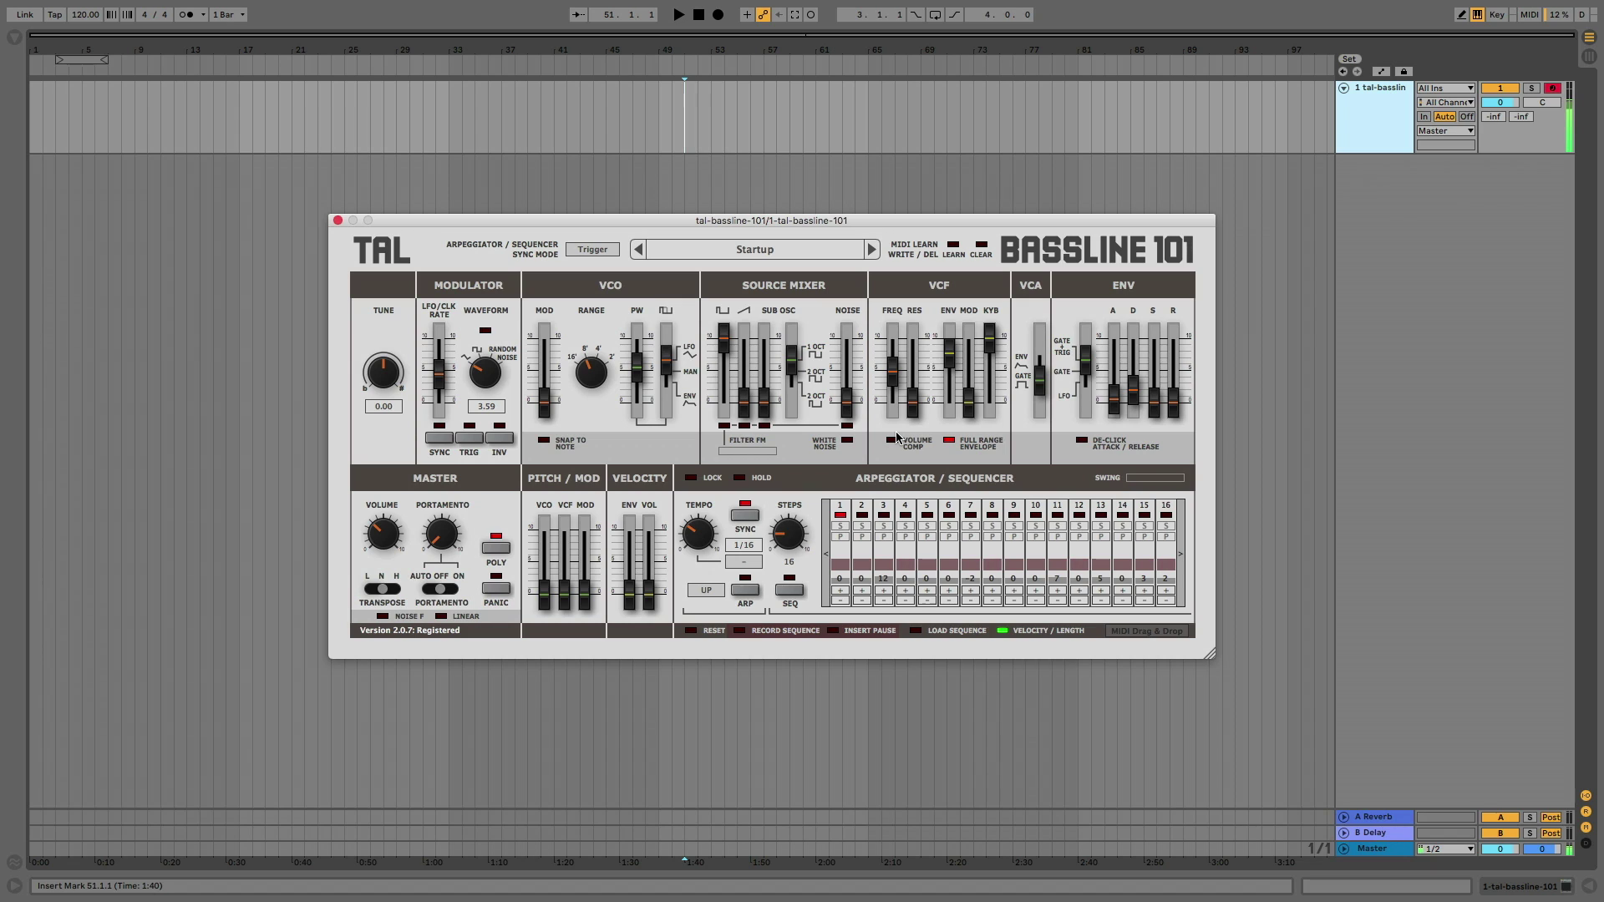
key("x")
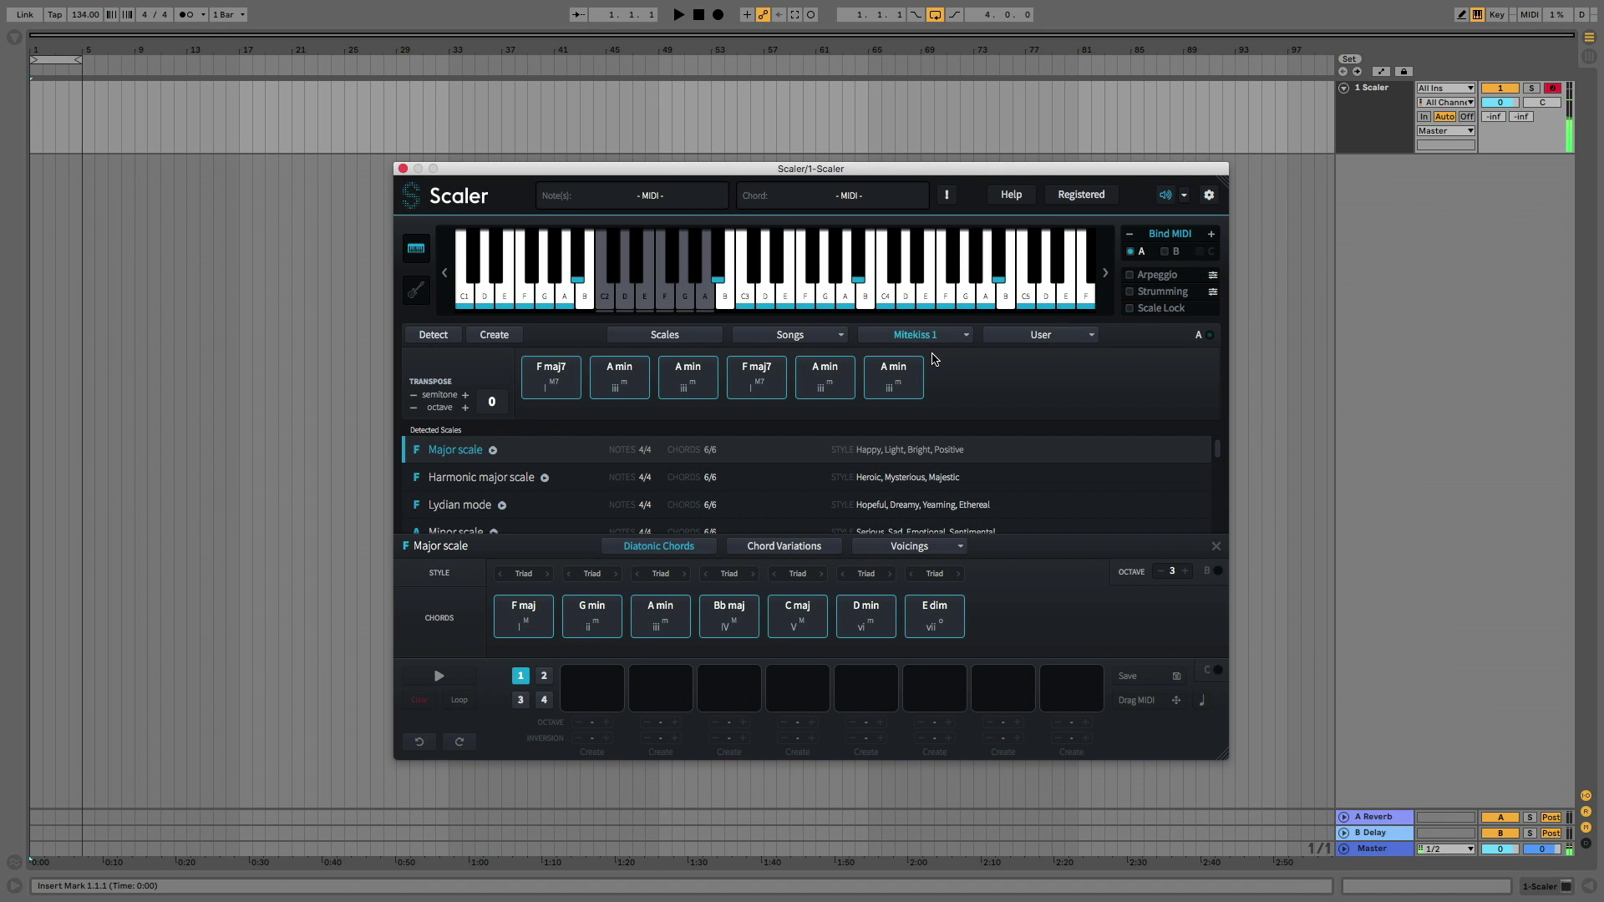
In the Scaler plugin, audition the F maj7 and A min chords of the Mitekiss 1 set through the MIDI-bound notes
key("a")
key("s")
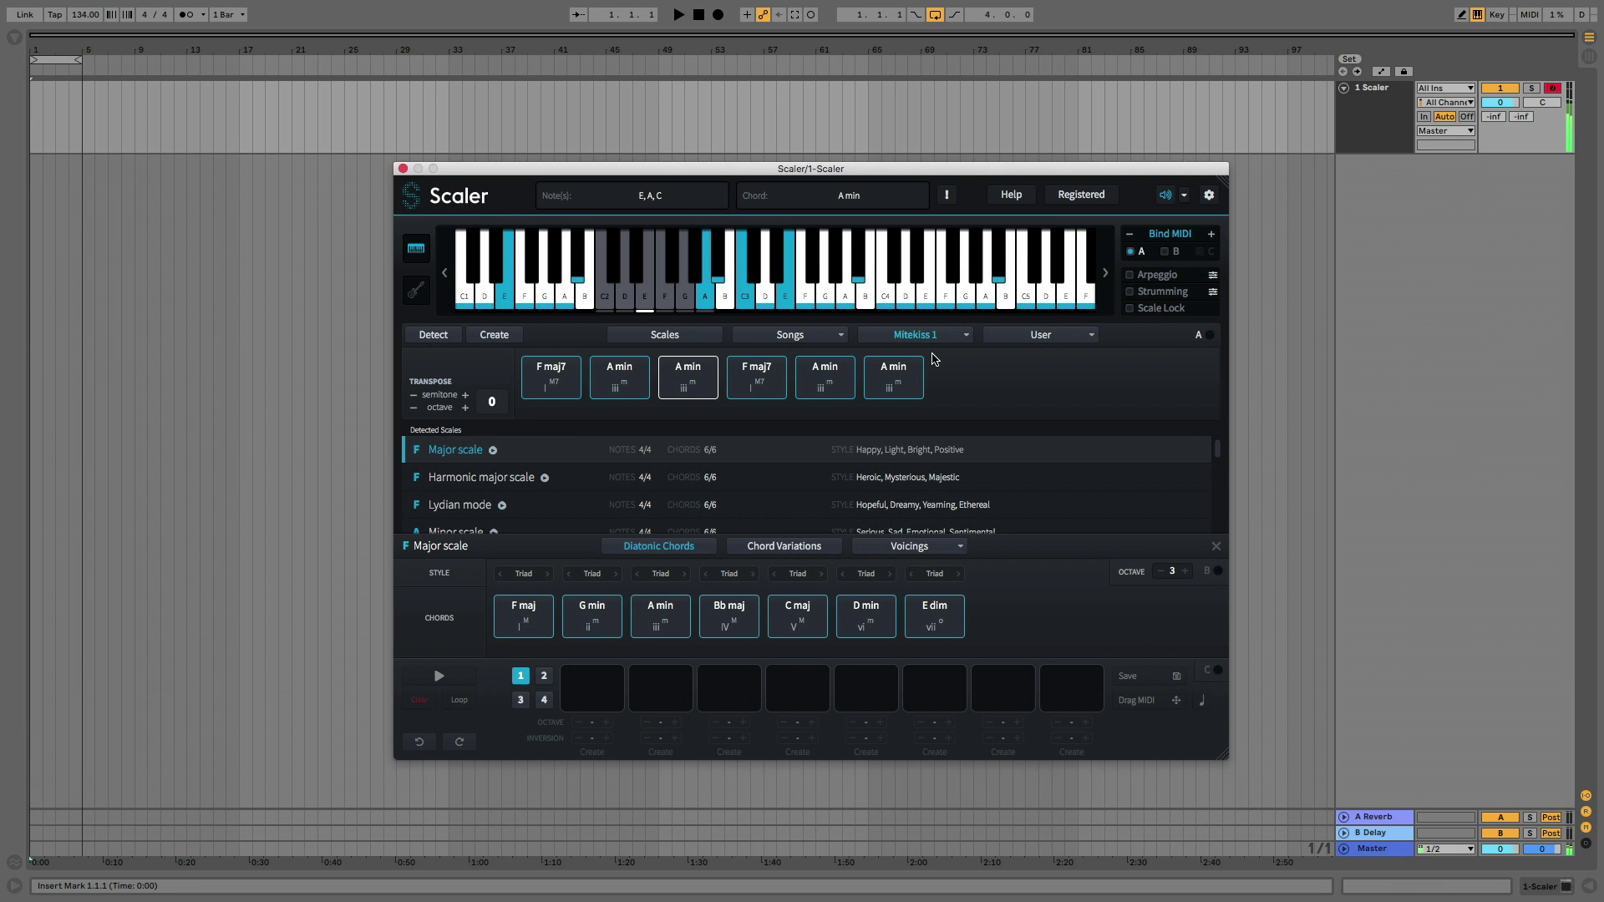
key("f")
key("f")
key("f")
key("f")
key("s")
key("s")
key("d")
key("f")
Enable Strumming and play the first chords of the Mitekiss 1 set with it
left_click(1147, 292)
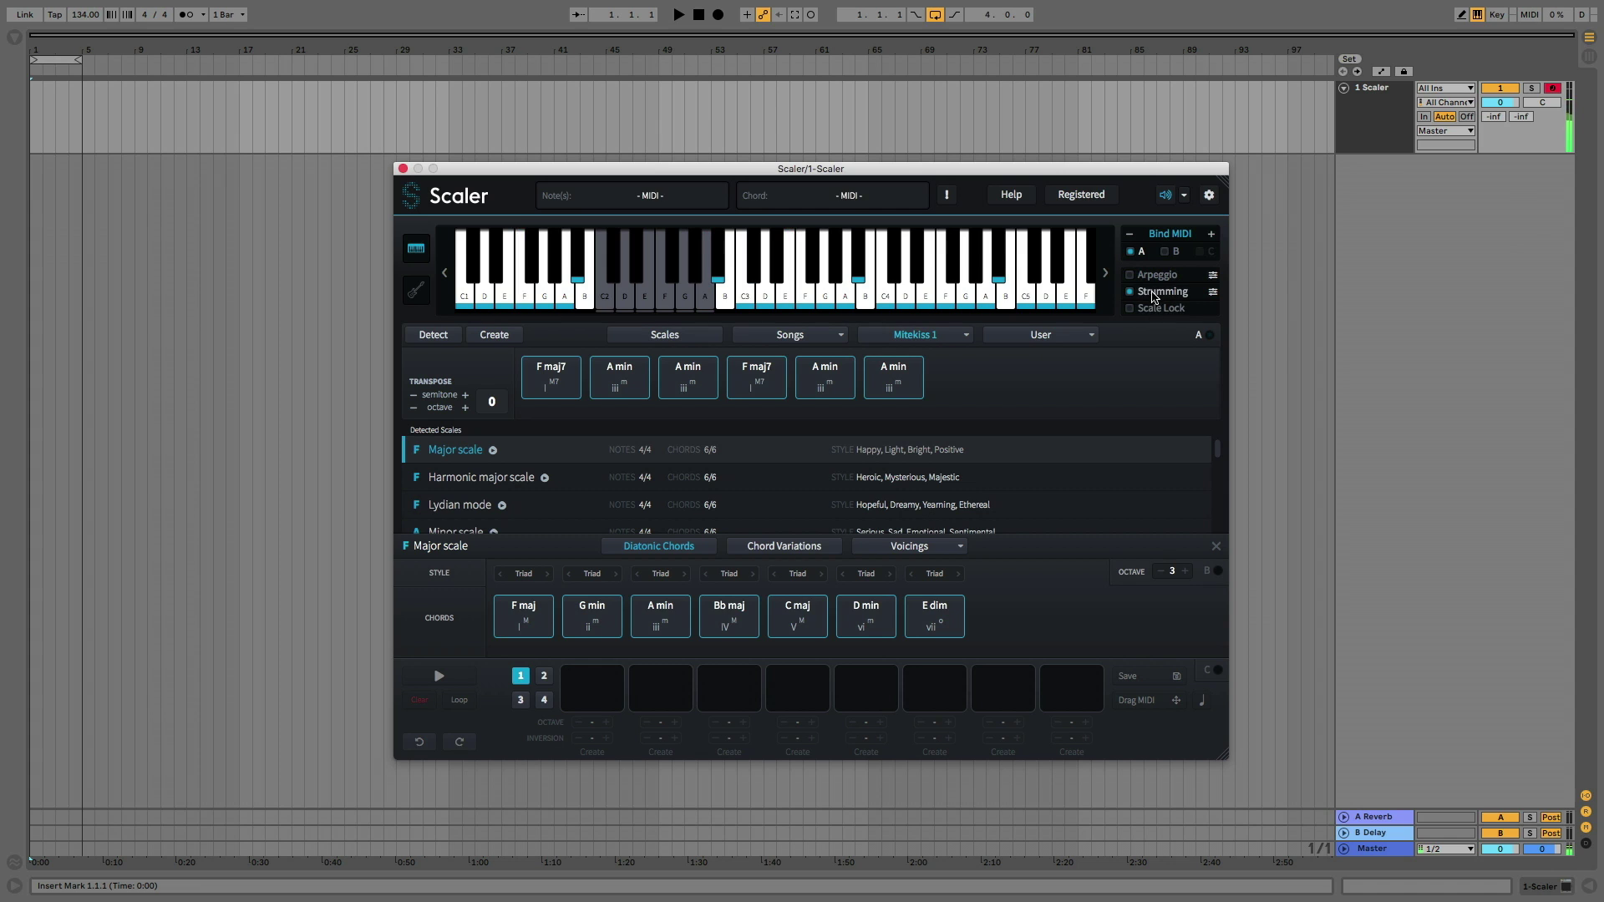
key("a")
key("a")
key("s")
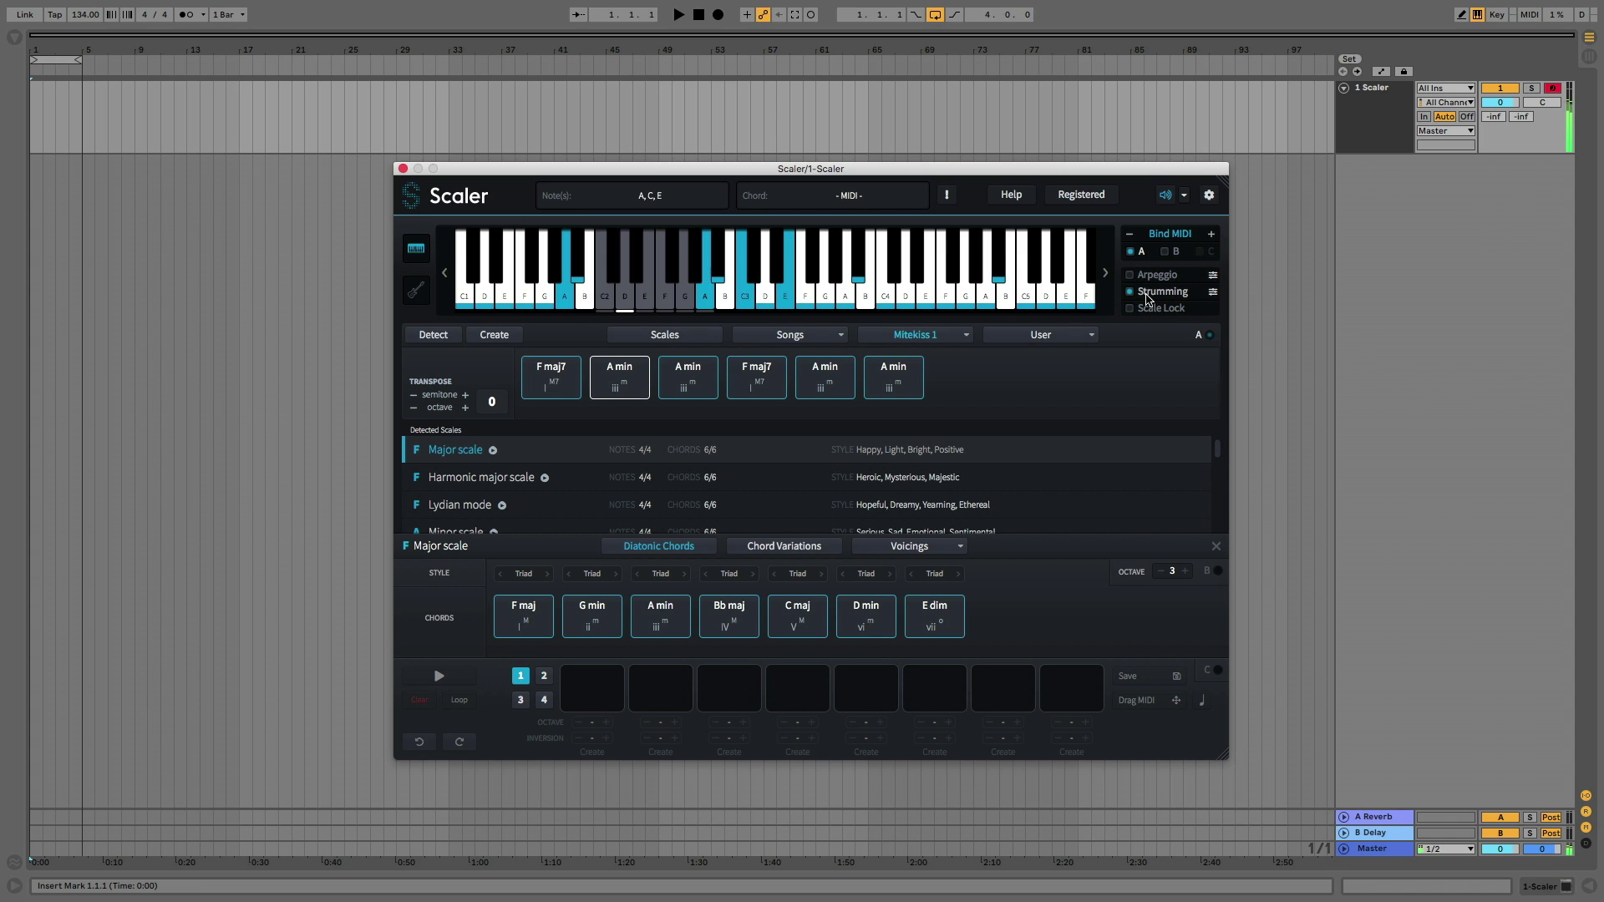
Switch from Strumming to Arpeggio and play the first four Mitekiss 1 chords in order
left_click(1150, 276)
key("a")
key("s")
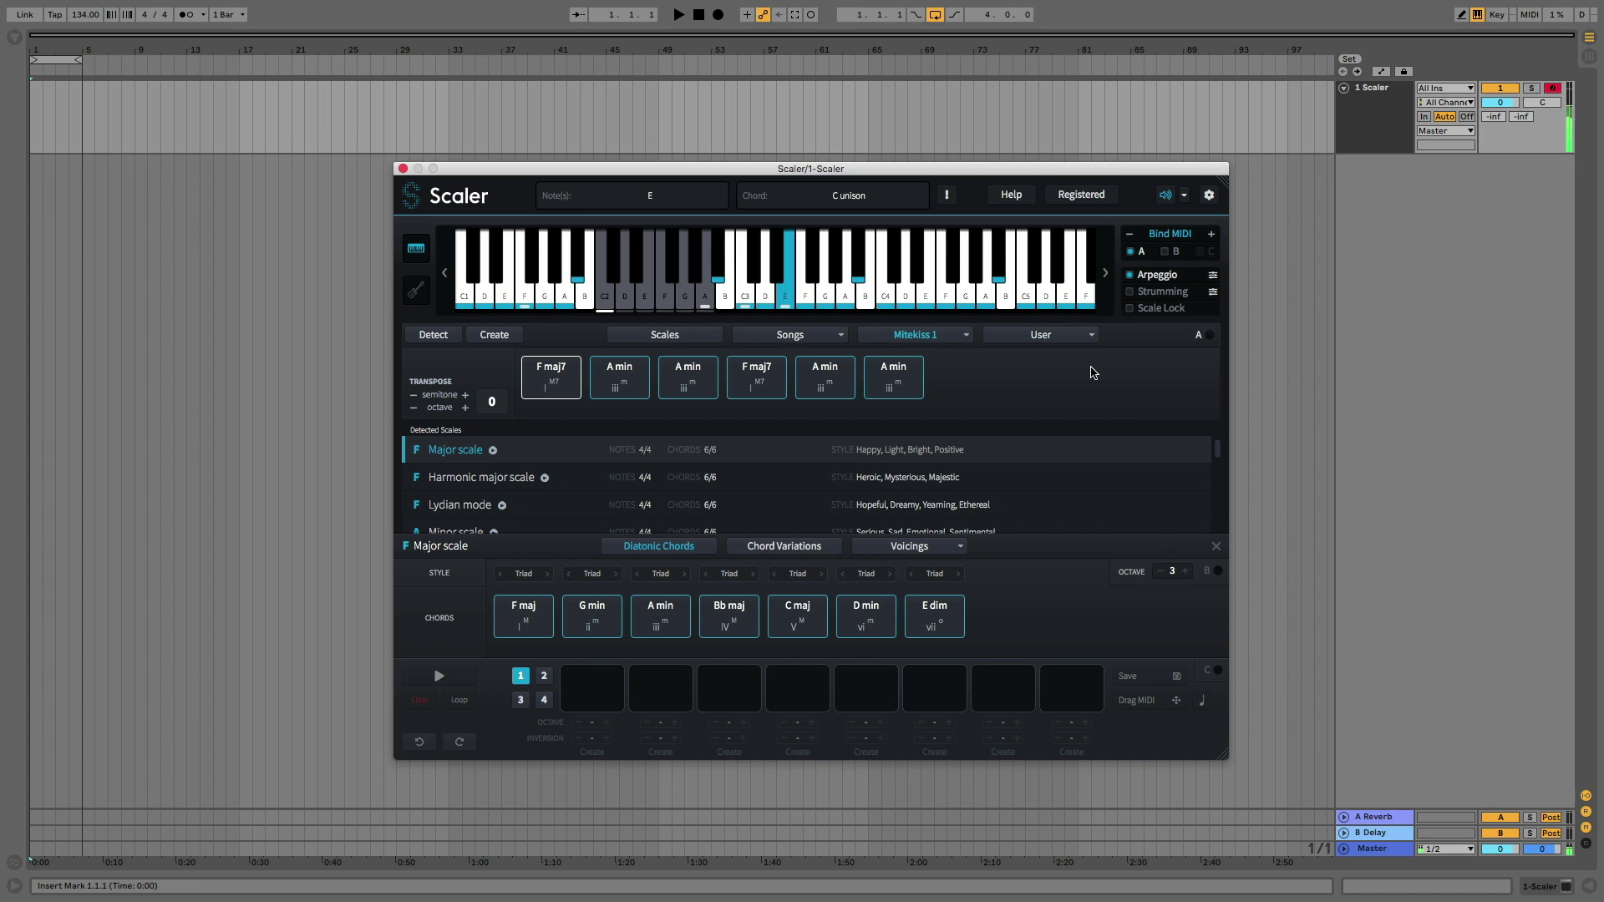
key("d")
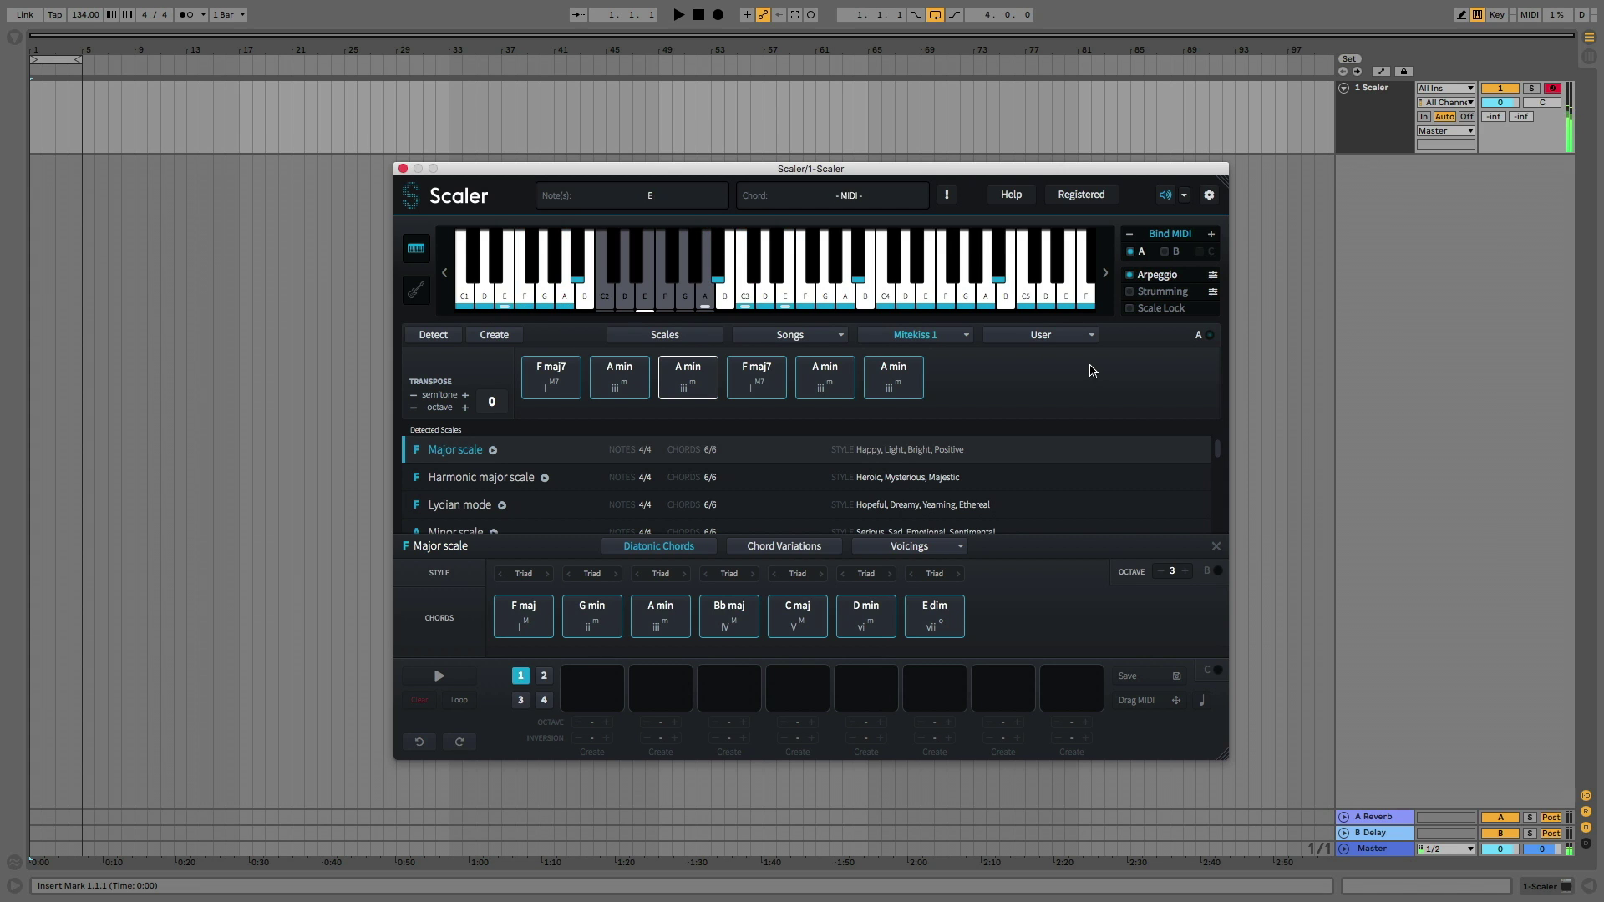
key("f")
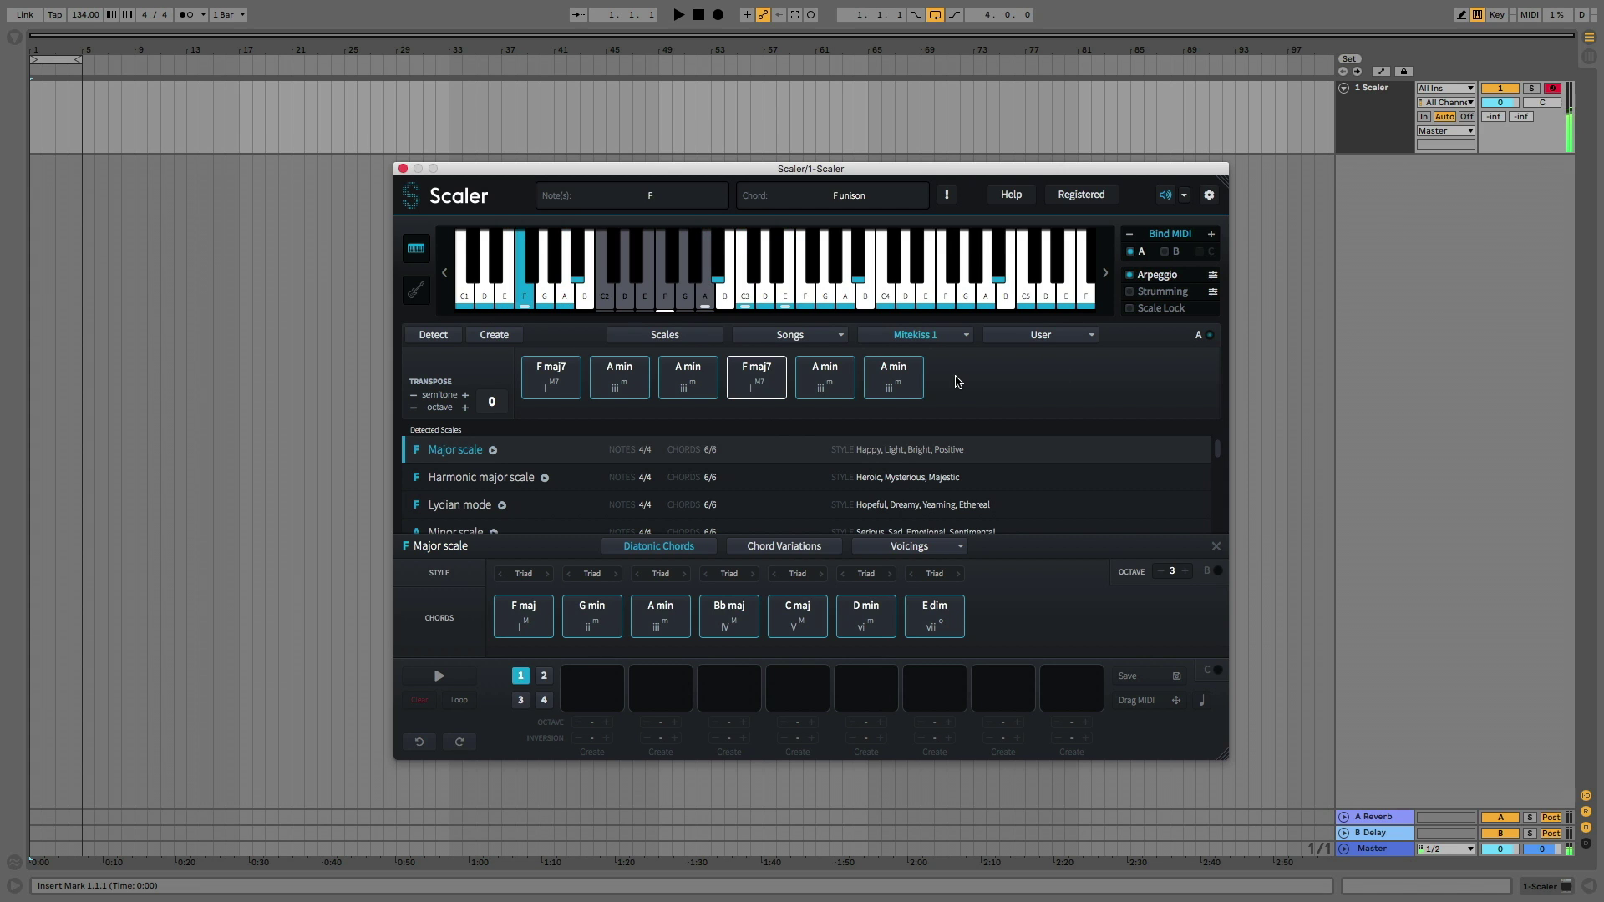
Build the progression F maj7, A min, A min, F maj7 in the first four pattern slots and bind MIDI to section C
left_click_drag(556, 382, 600, 692)
left_click_drag(627, 390, 660, 687)
left_click_drag(687, 378, 749, 679)
left_click_drag(757, 378, 792, 683)
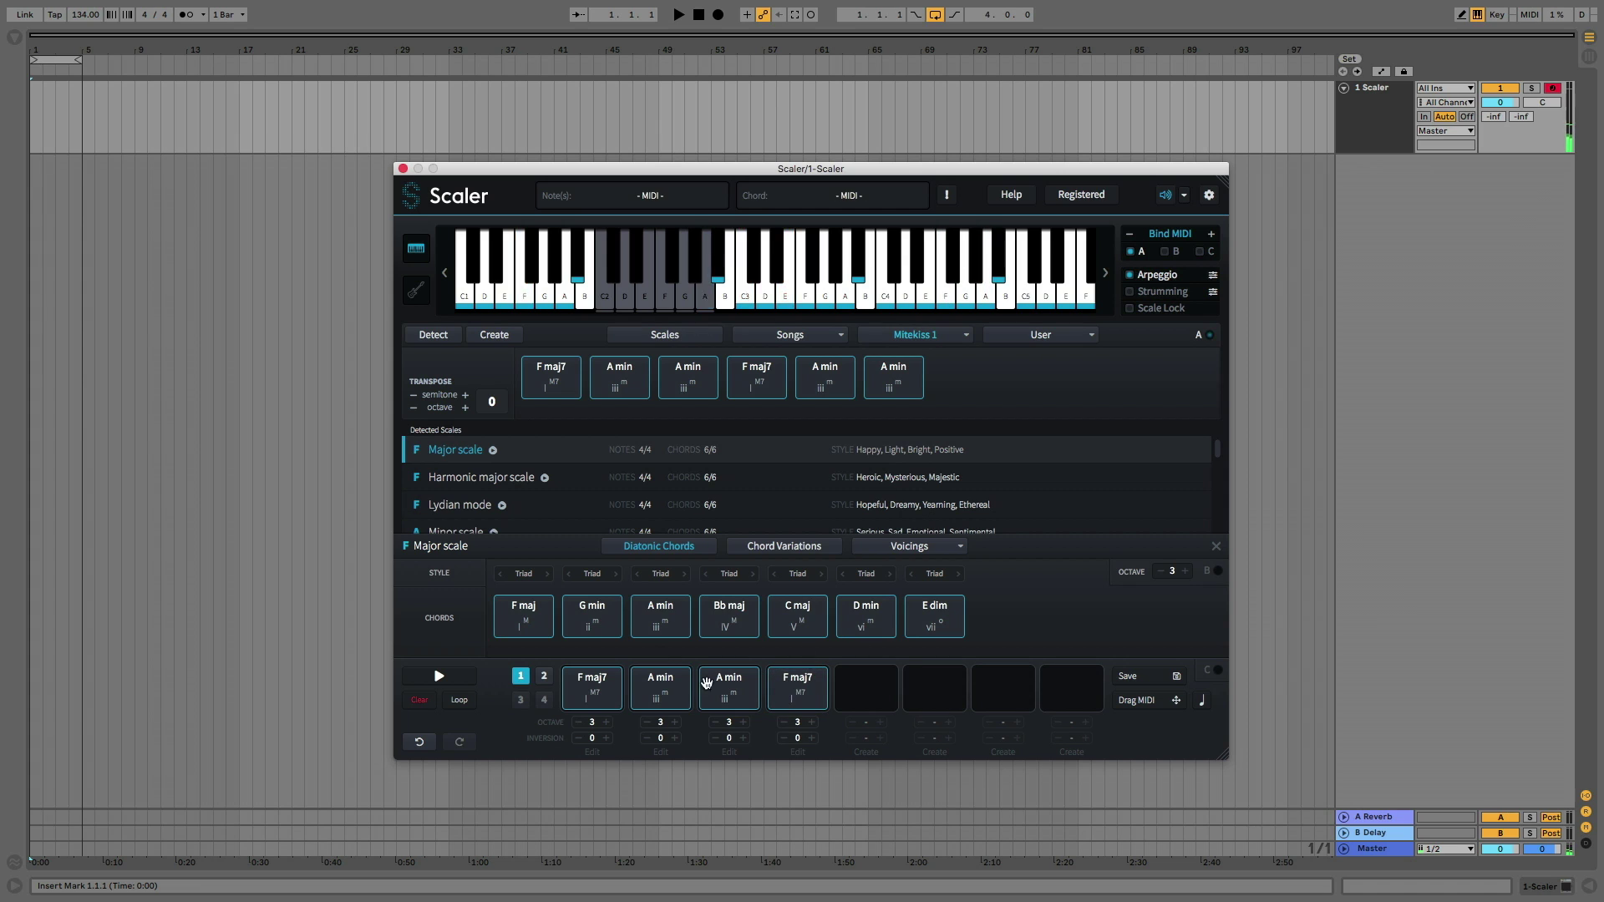
left_click(1198, 252)
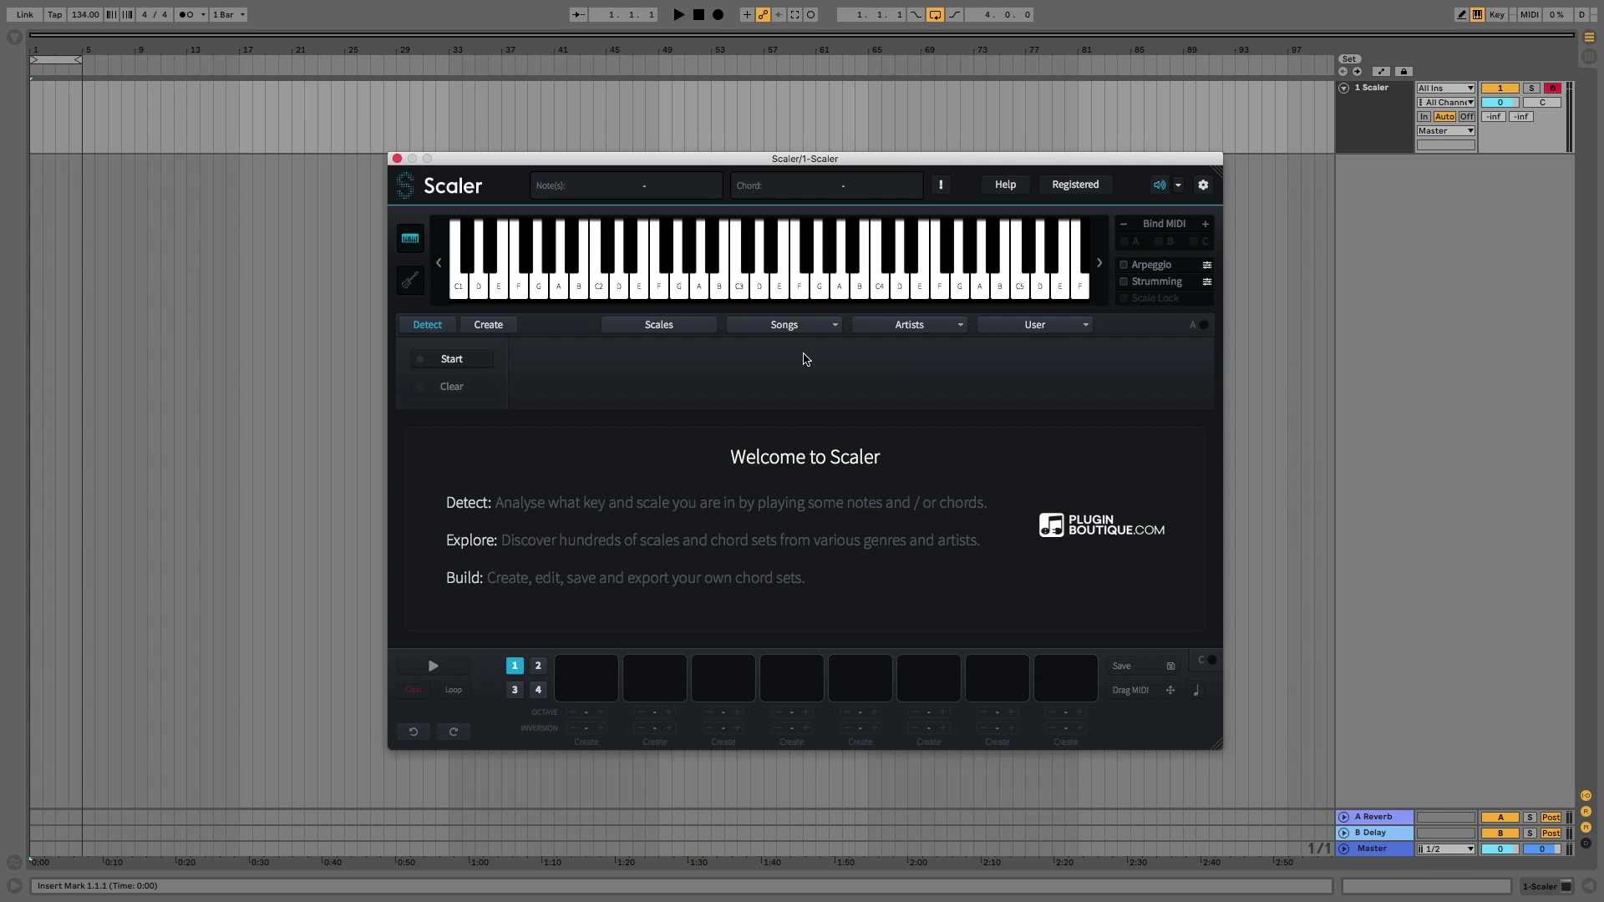
Browse the song genres, load the CeCe Rogers artist chord set Someday, and bind MIDI to section A
left_click(785, 327)
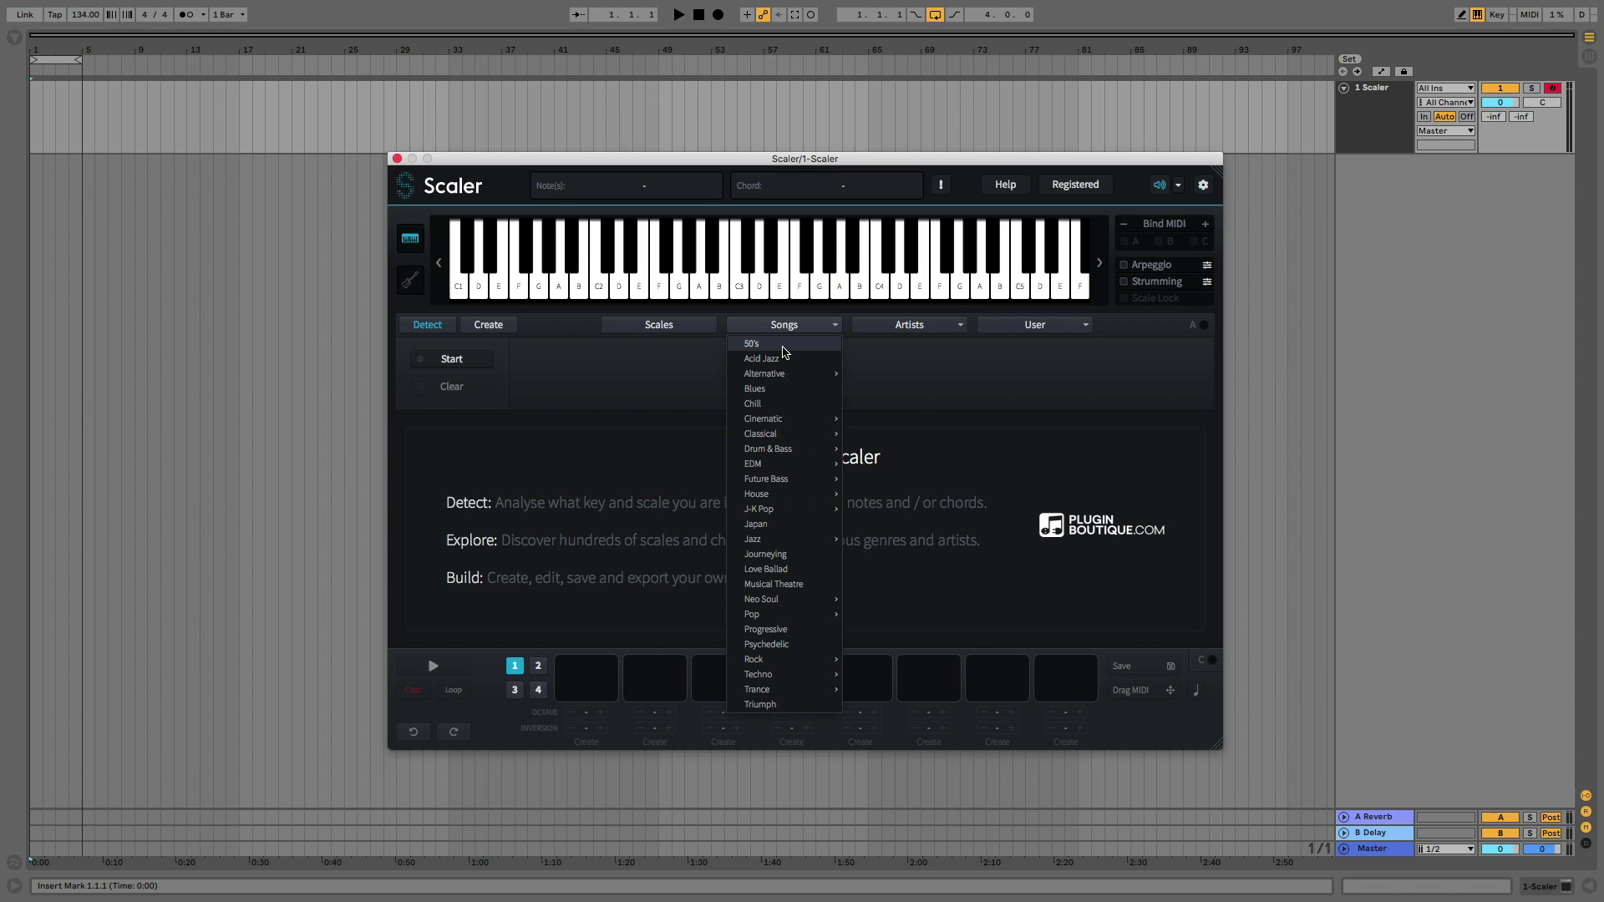
mouse_move(797, 511)
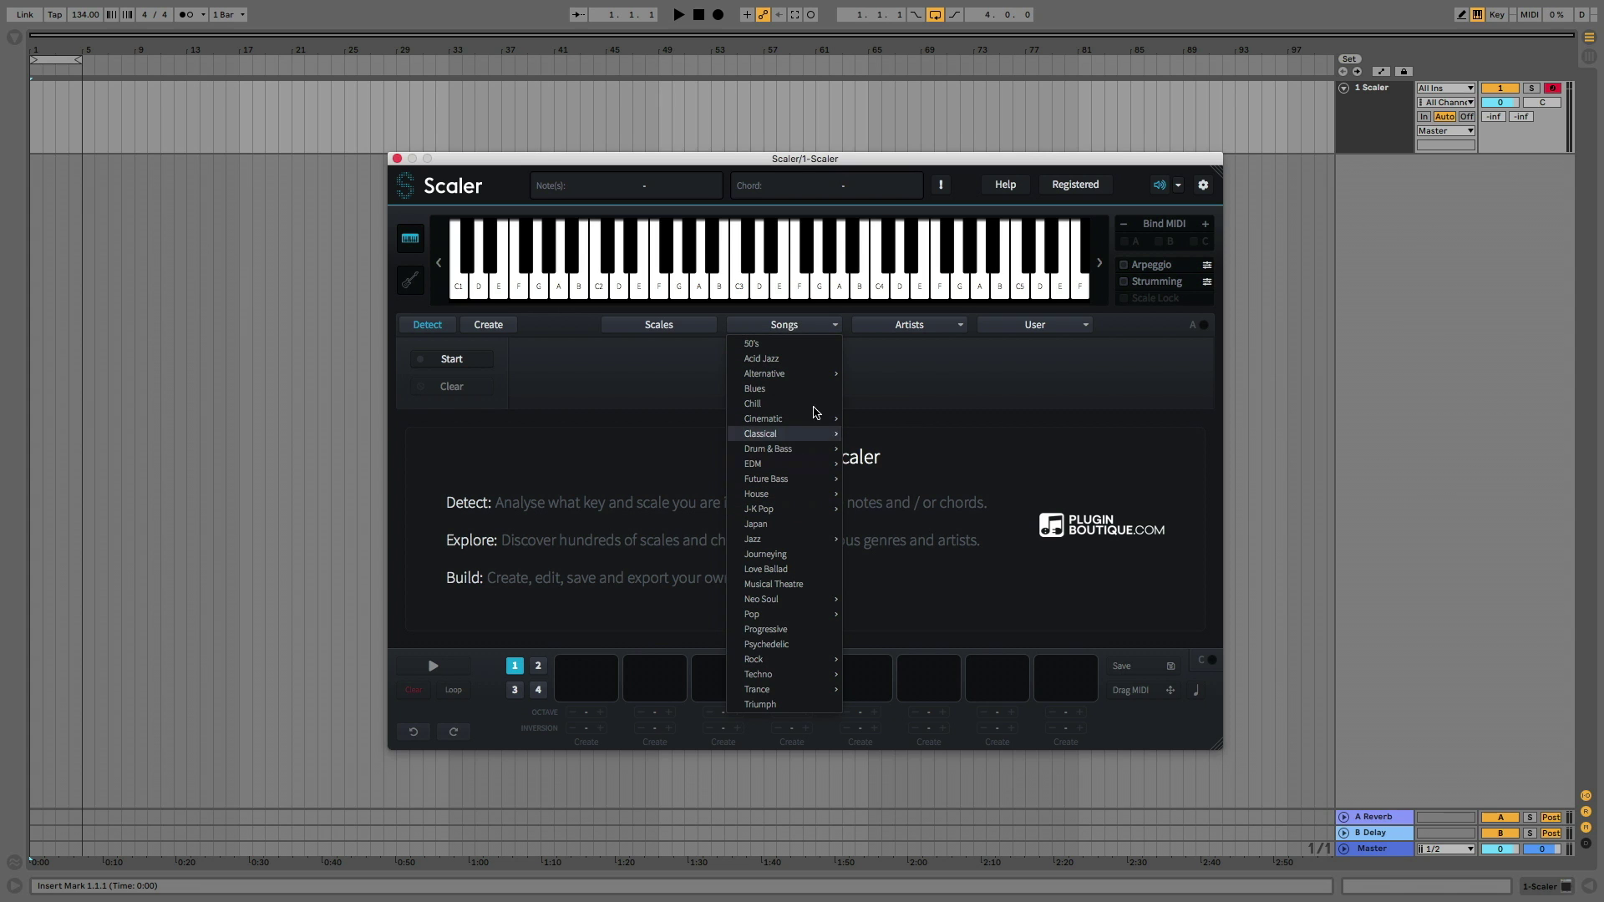
left_click(883, 327)
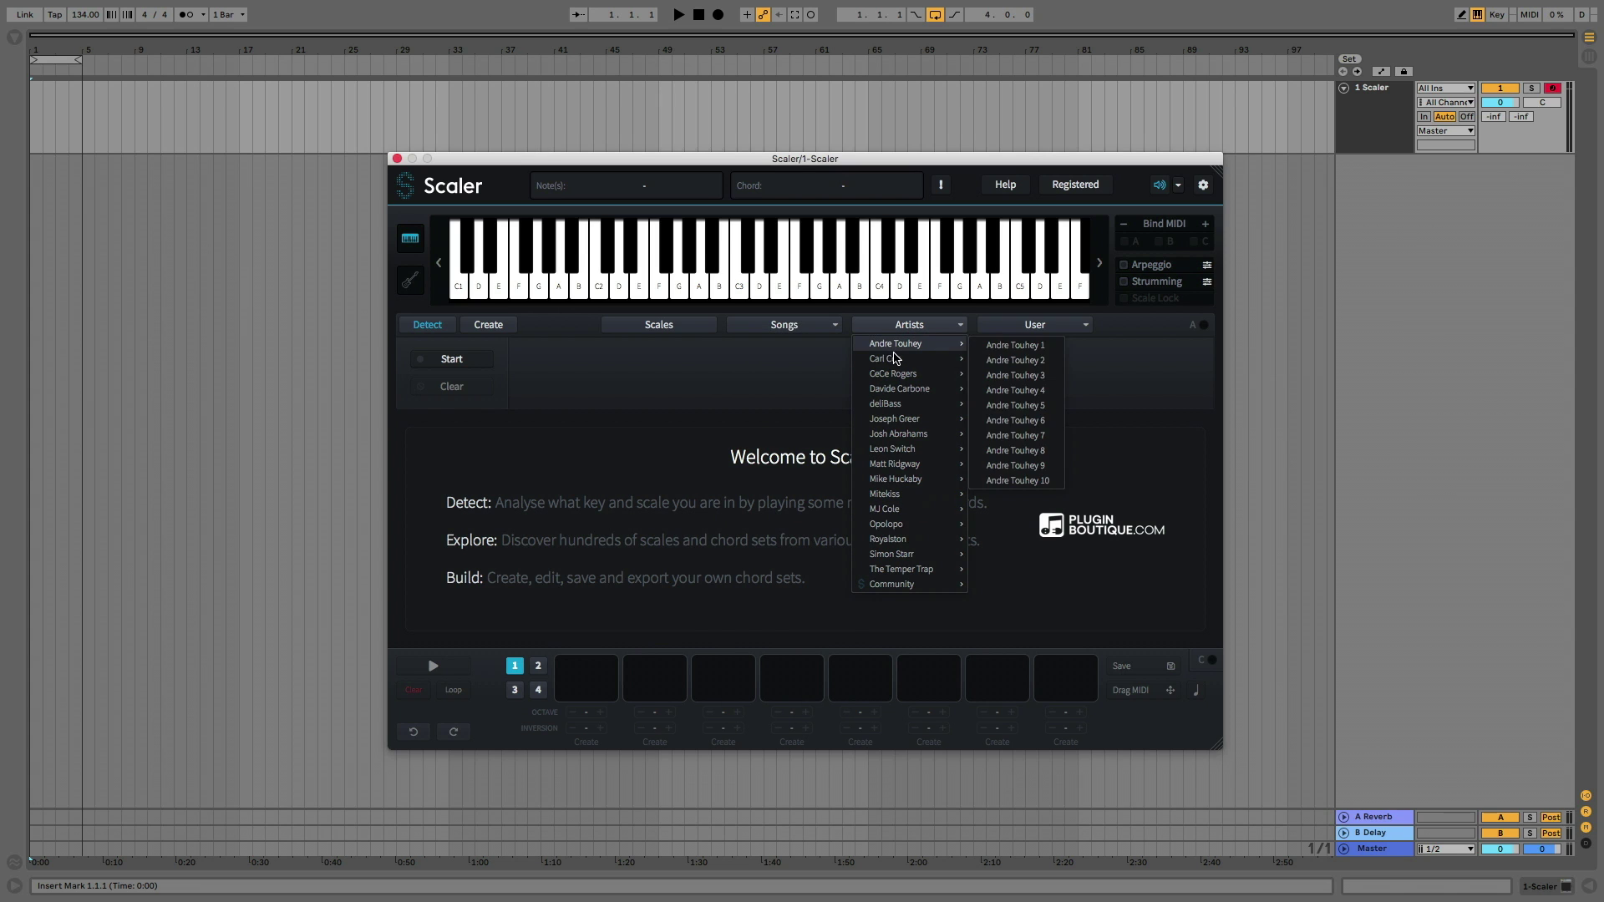
mouse_move(907, 378)
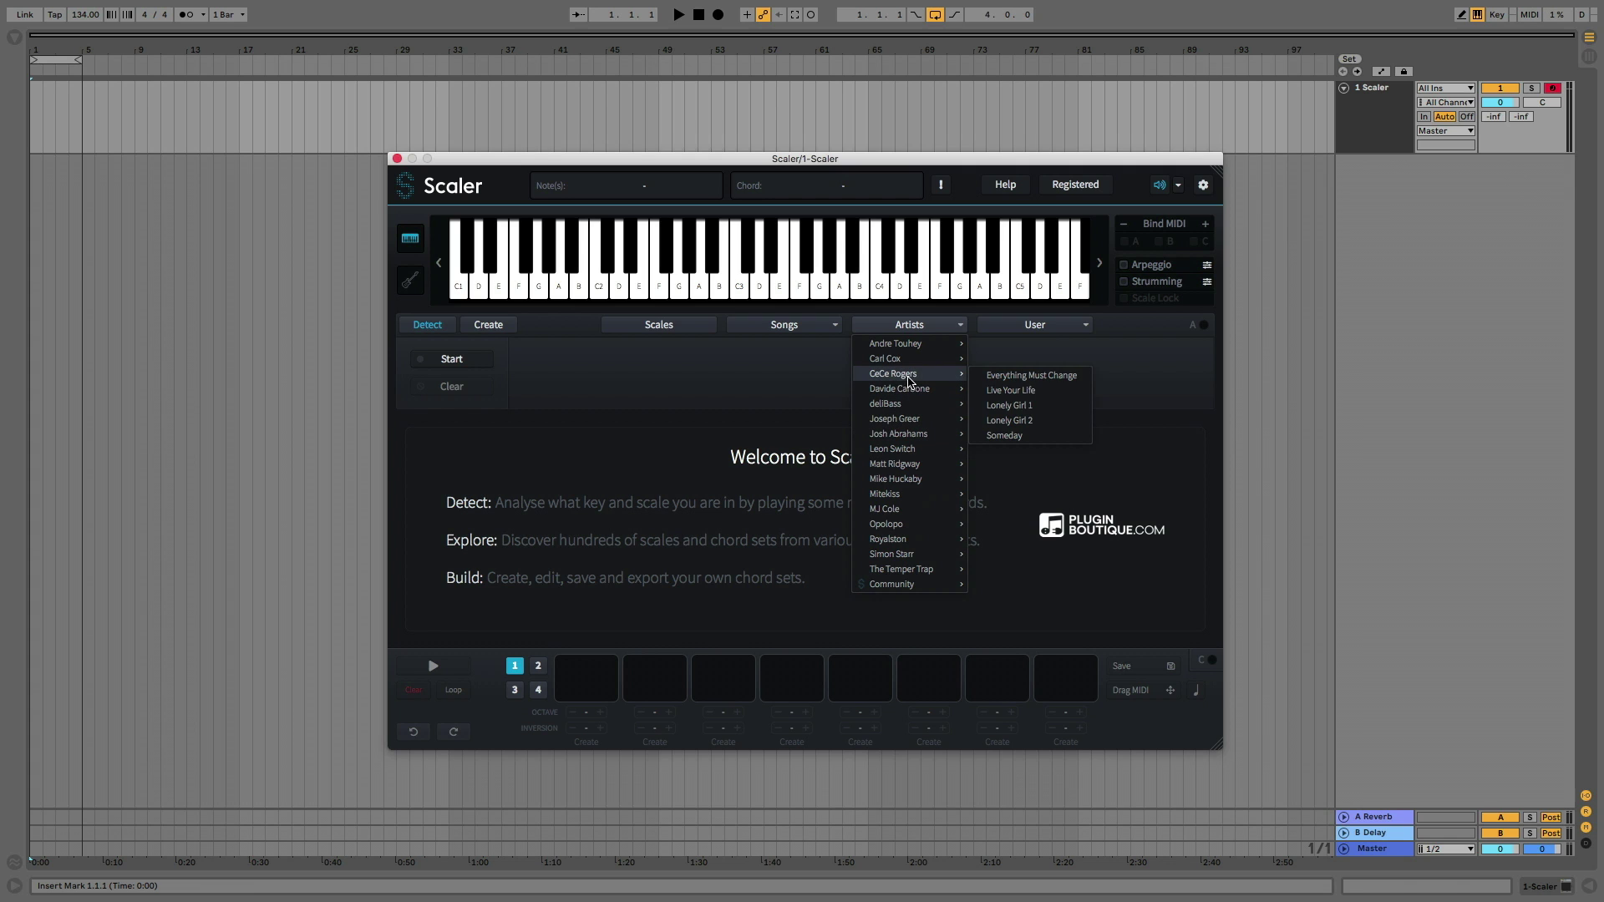
left_click(1033, 438)
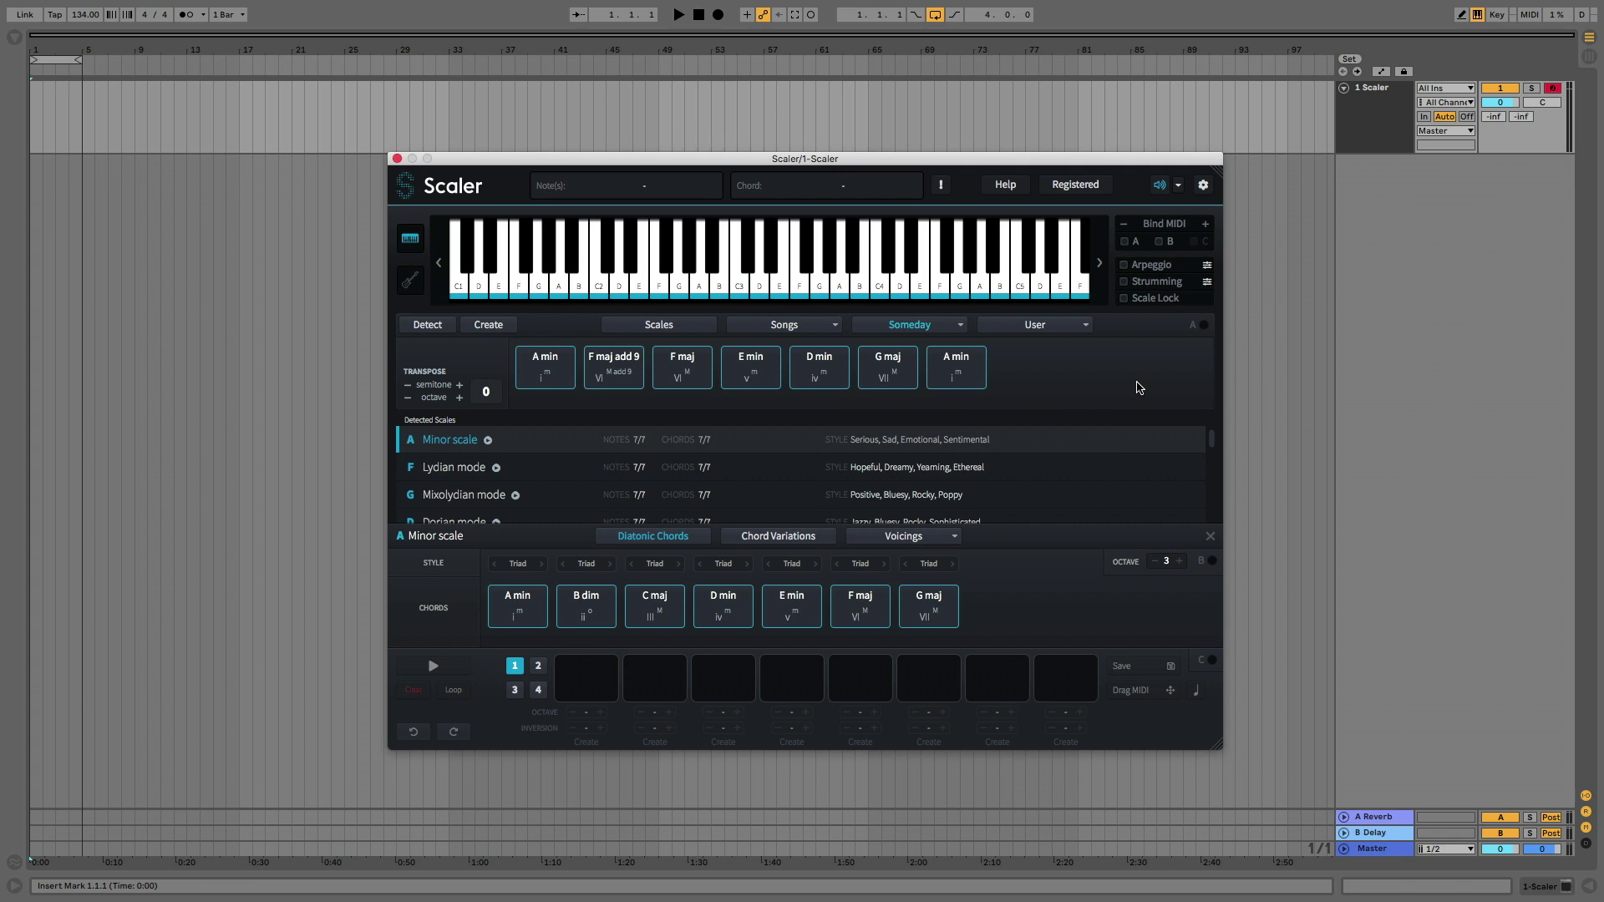
left_click(1125, 243)
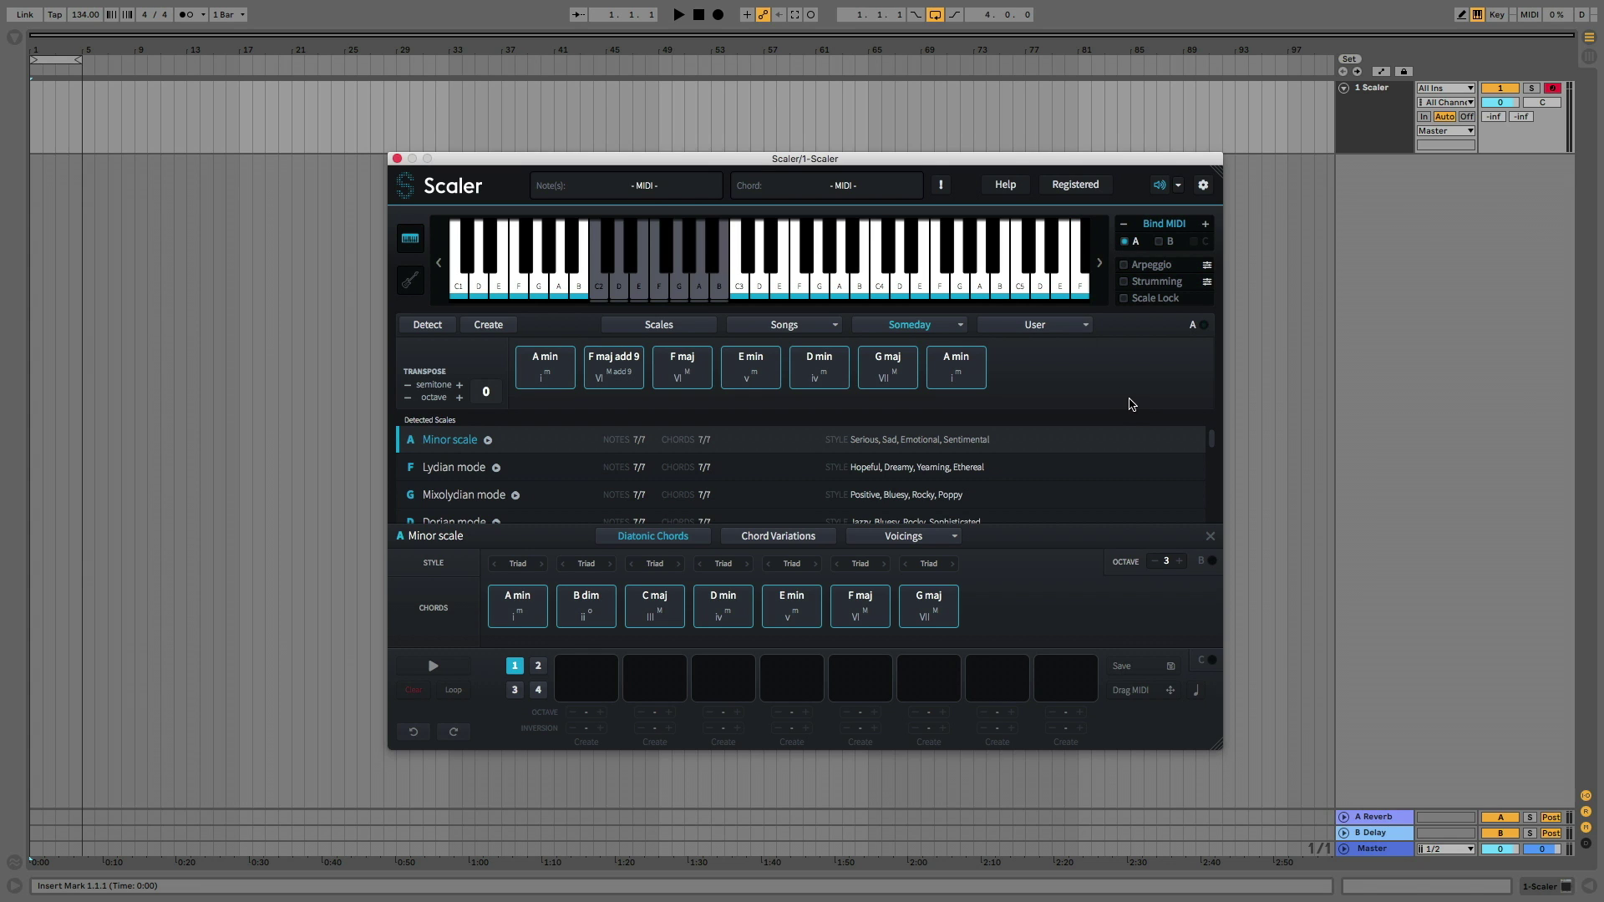
Play the Someday chords in order from A min through G maj without any performance mode
key("a")
key("a")
key("s")
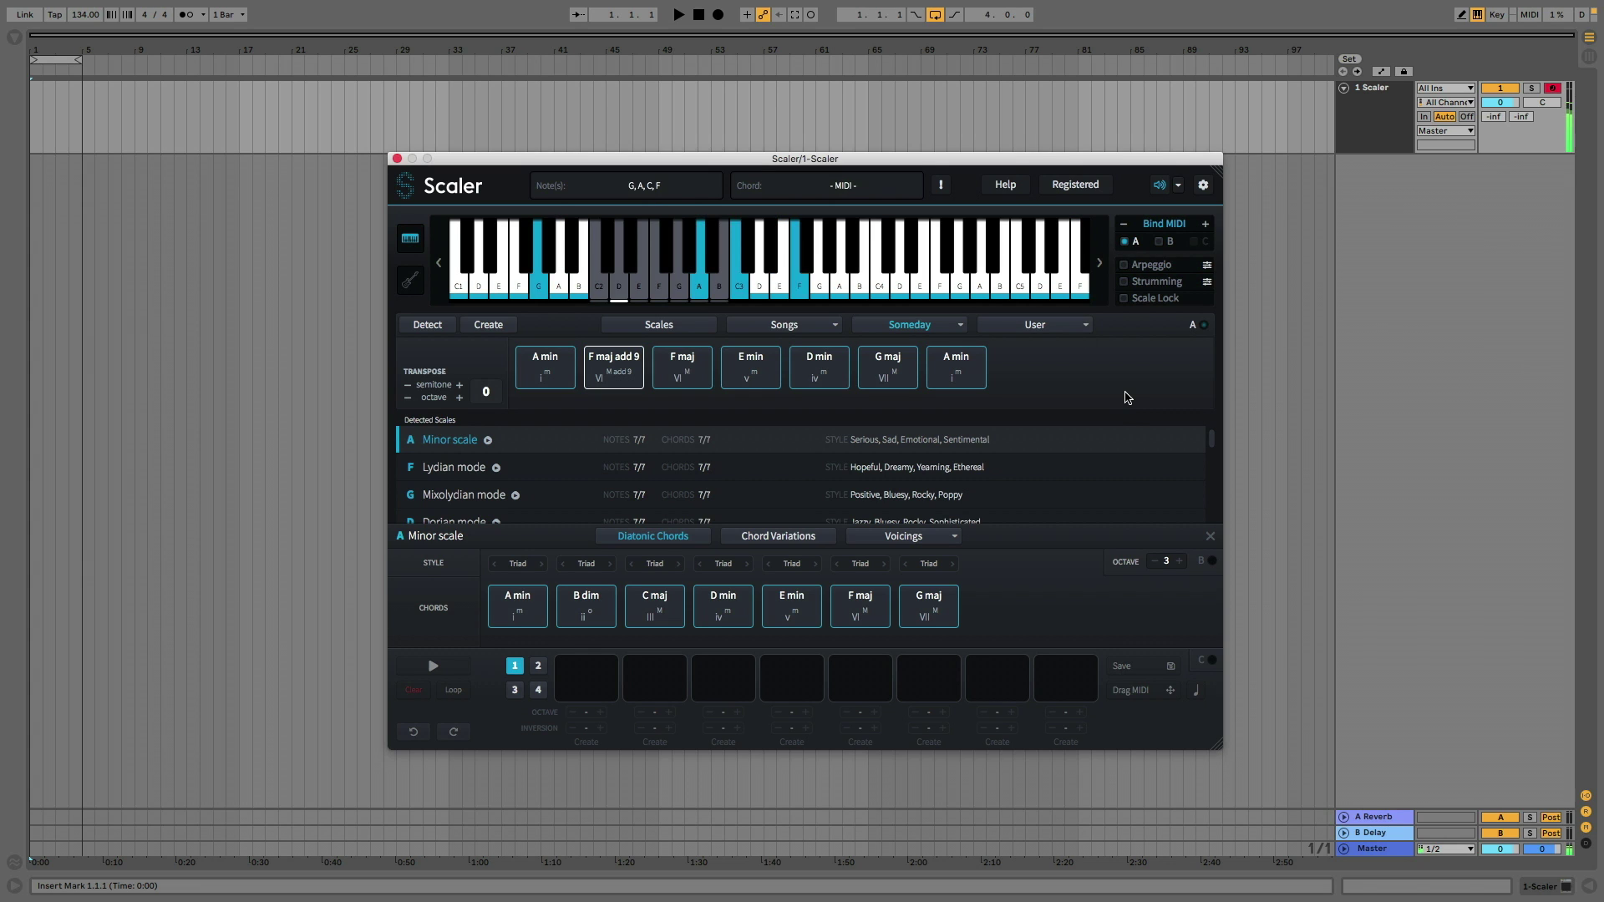
key("d")
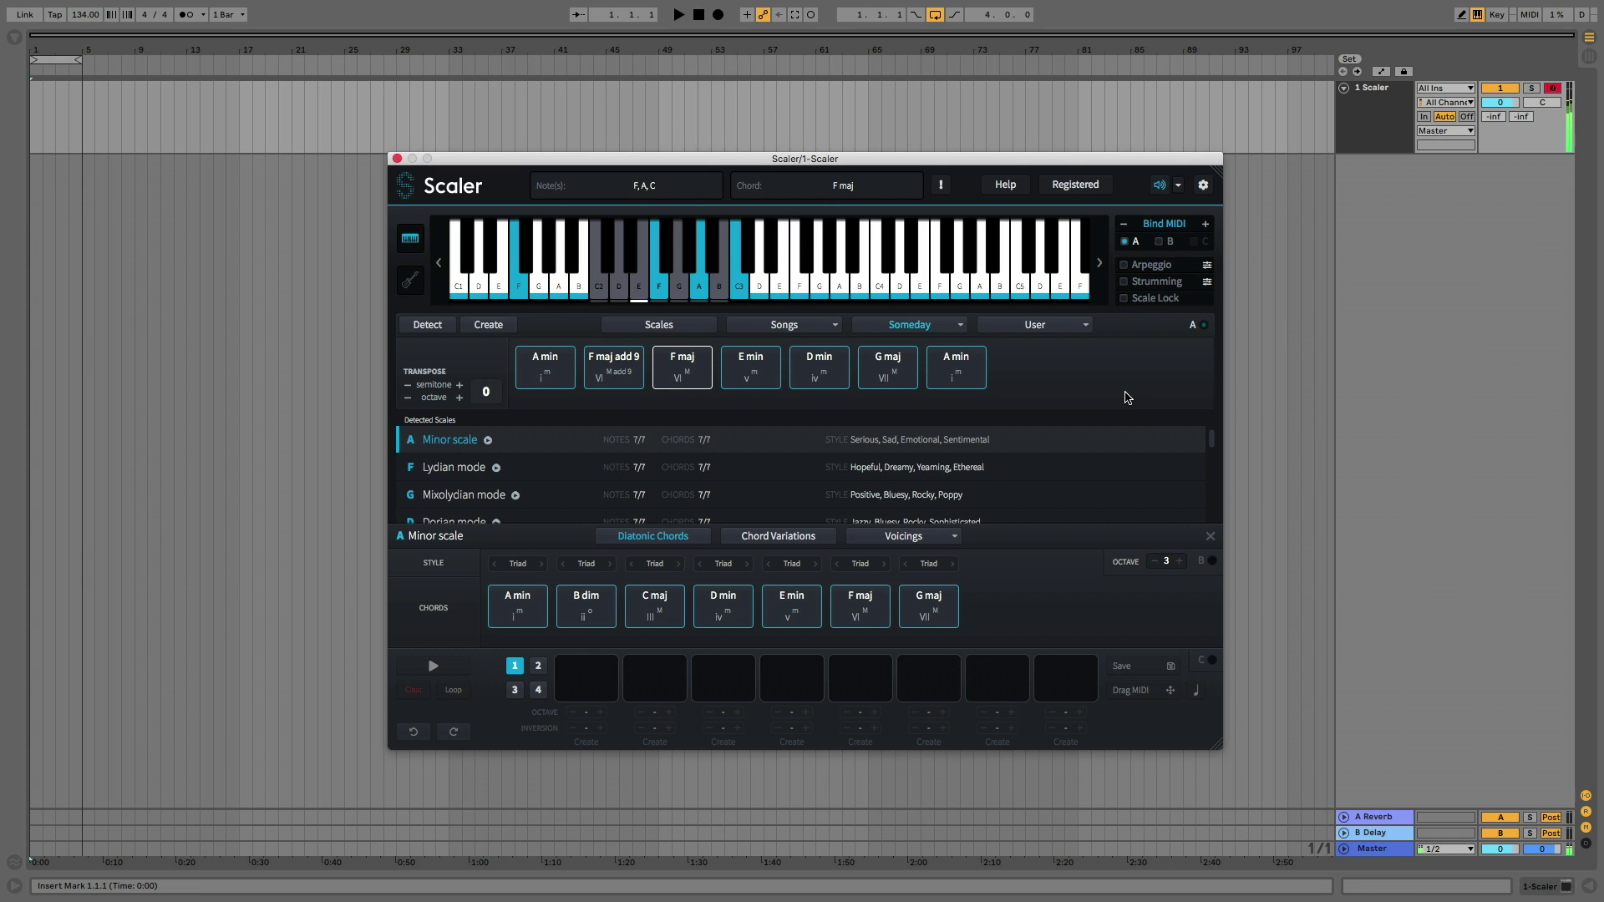
key("f")
key("g")
key("h")
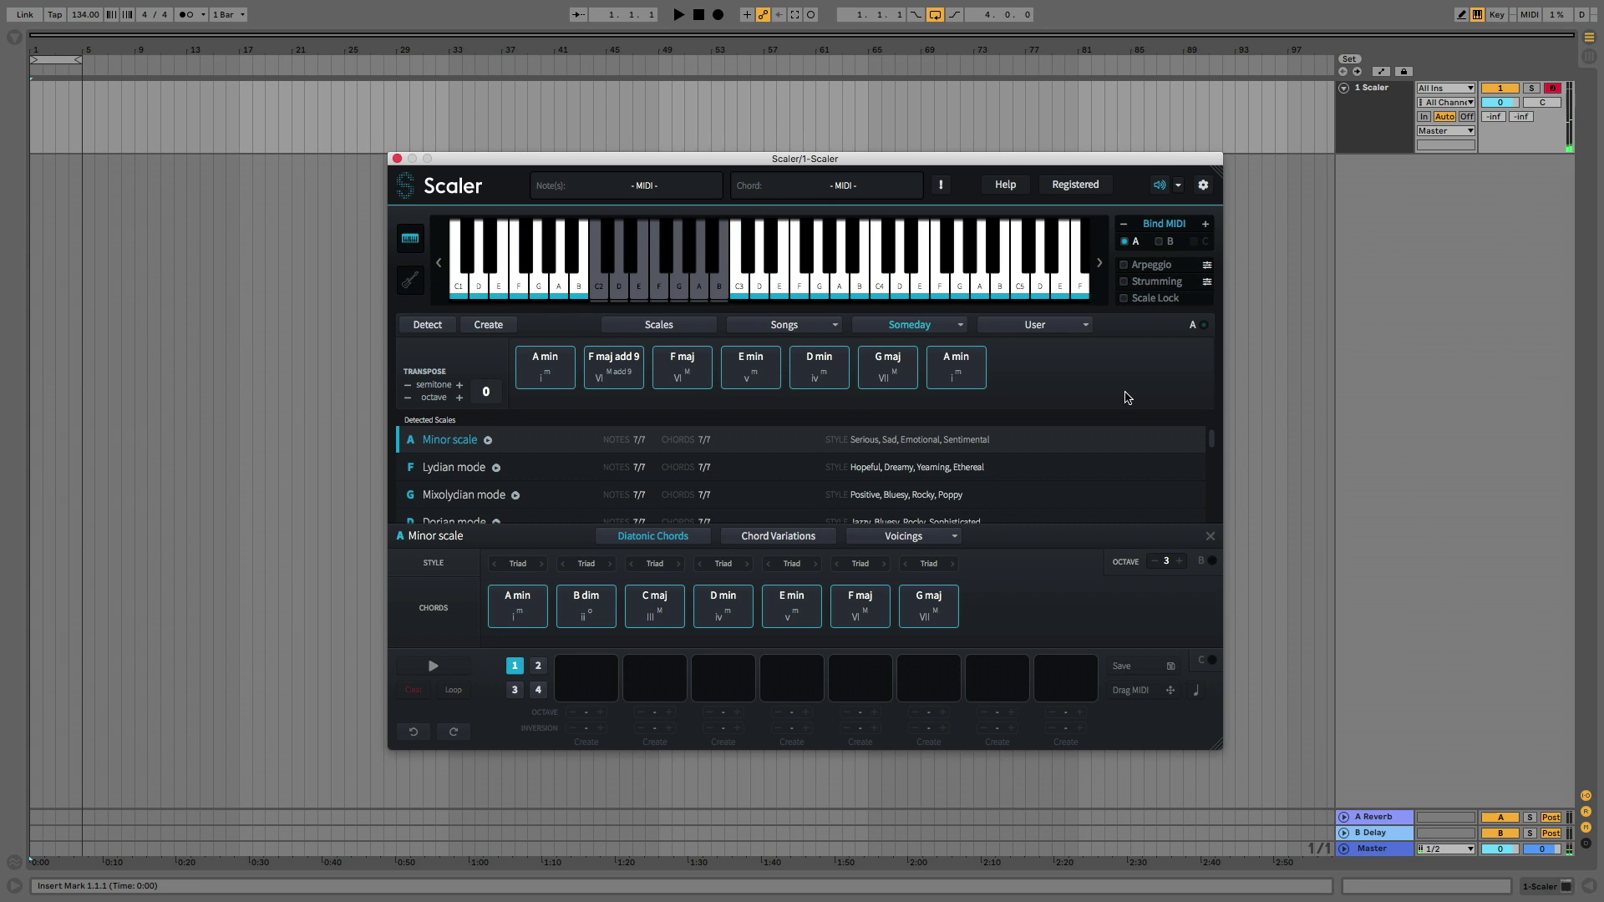
Enable Arpeggio and play through the Someday chords, from A min up to G maj
left_click(1145, 270)
key("a")
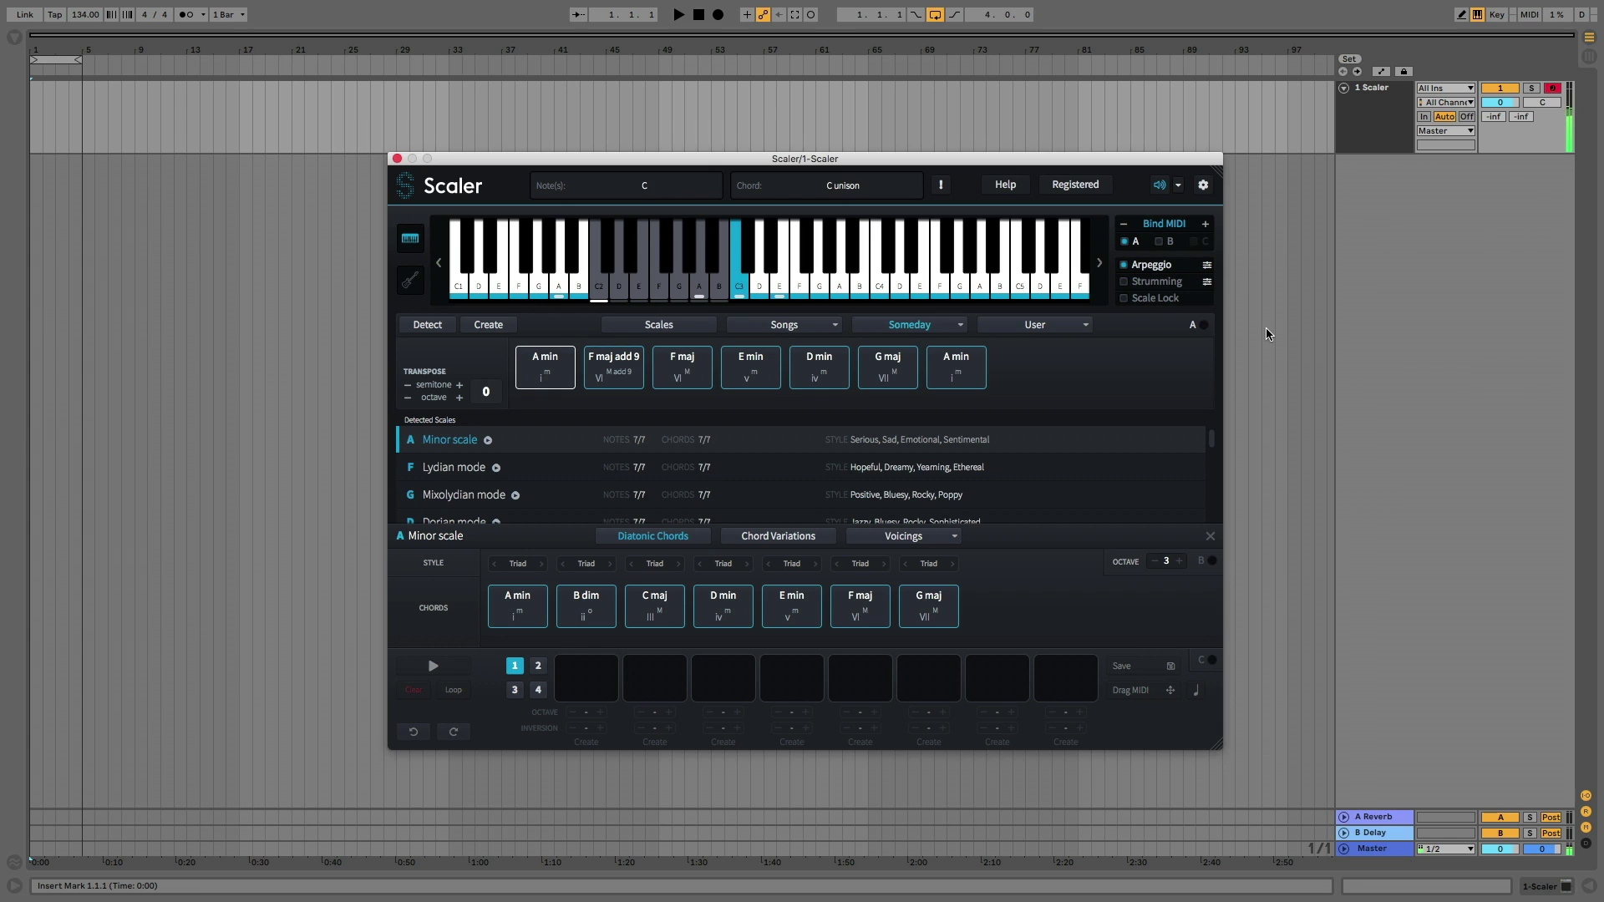
key("s")
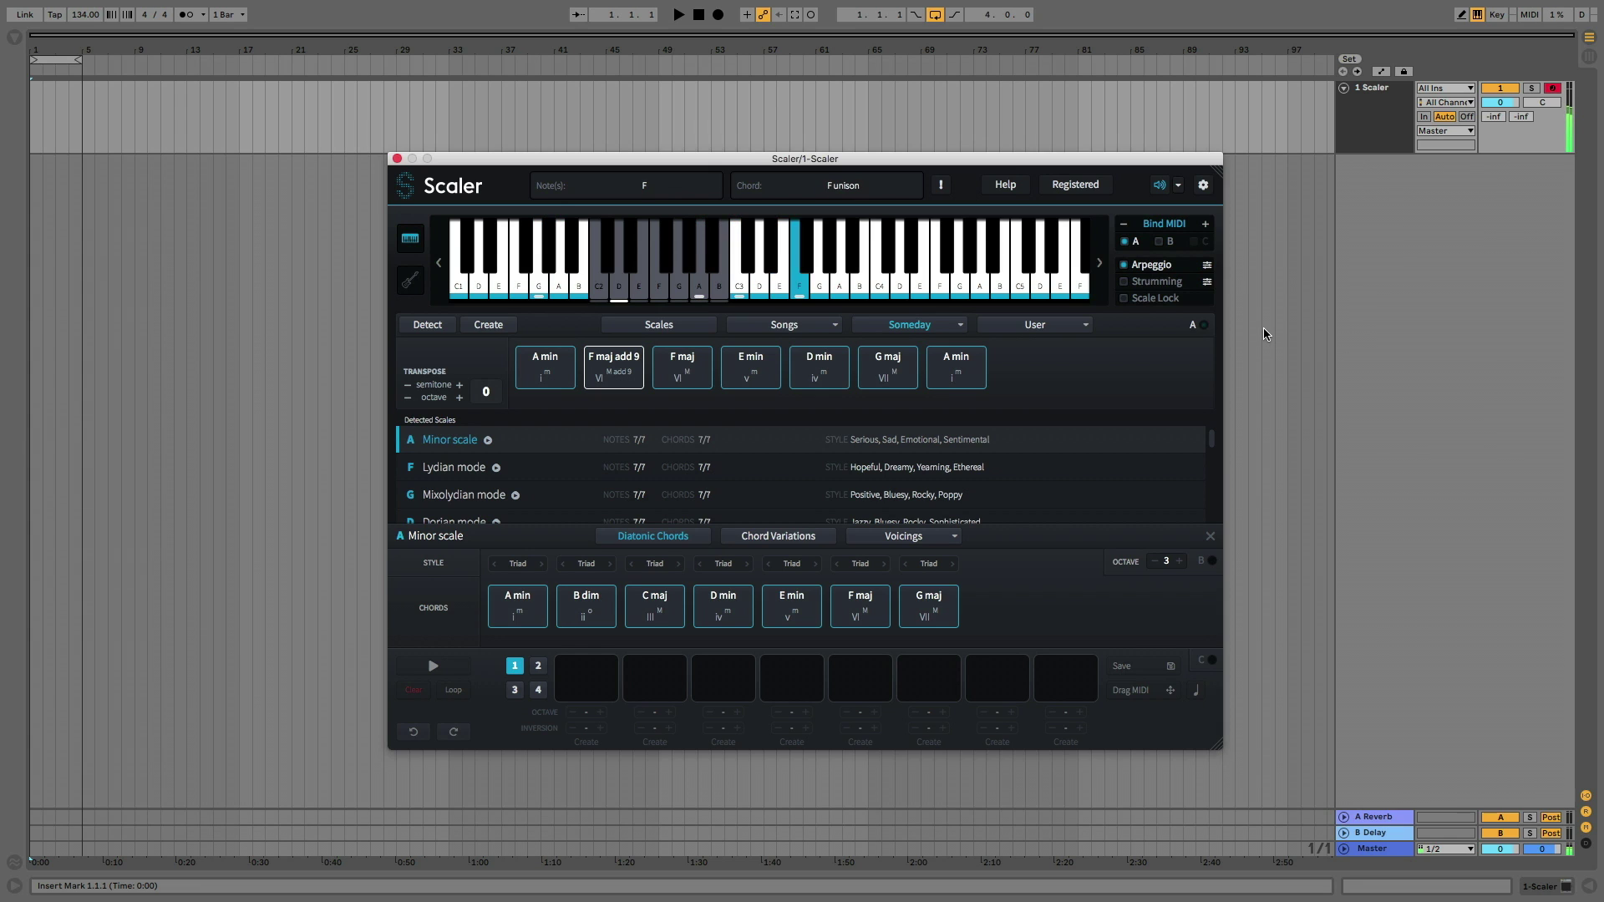
key("f")
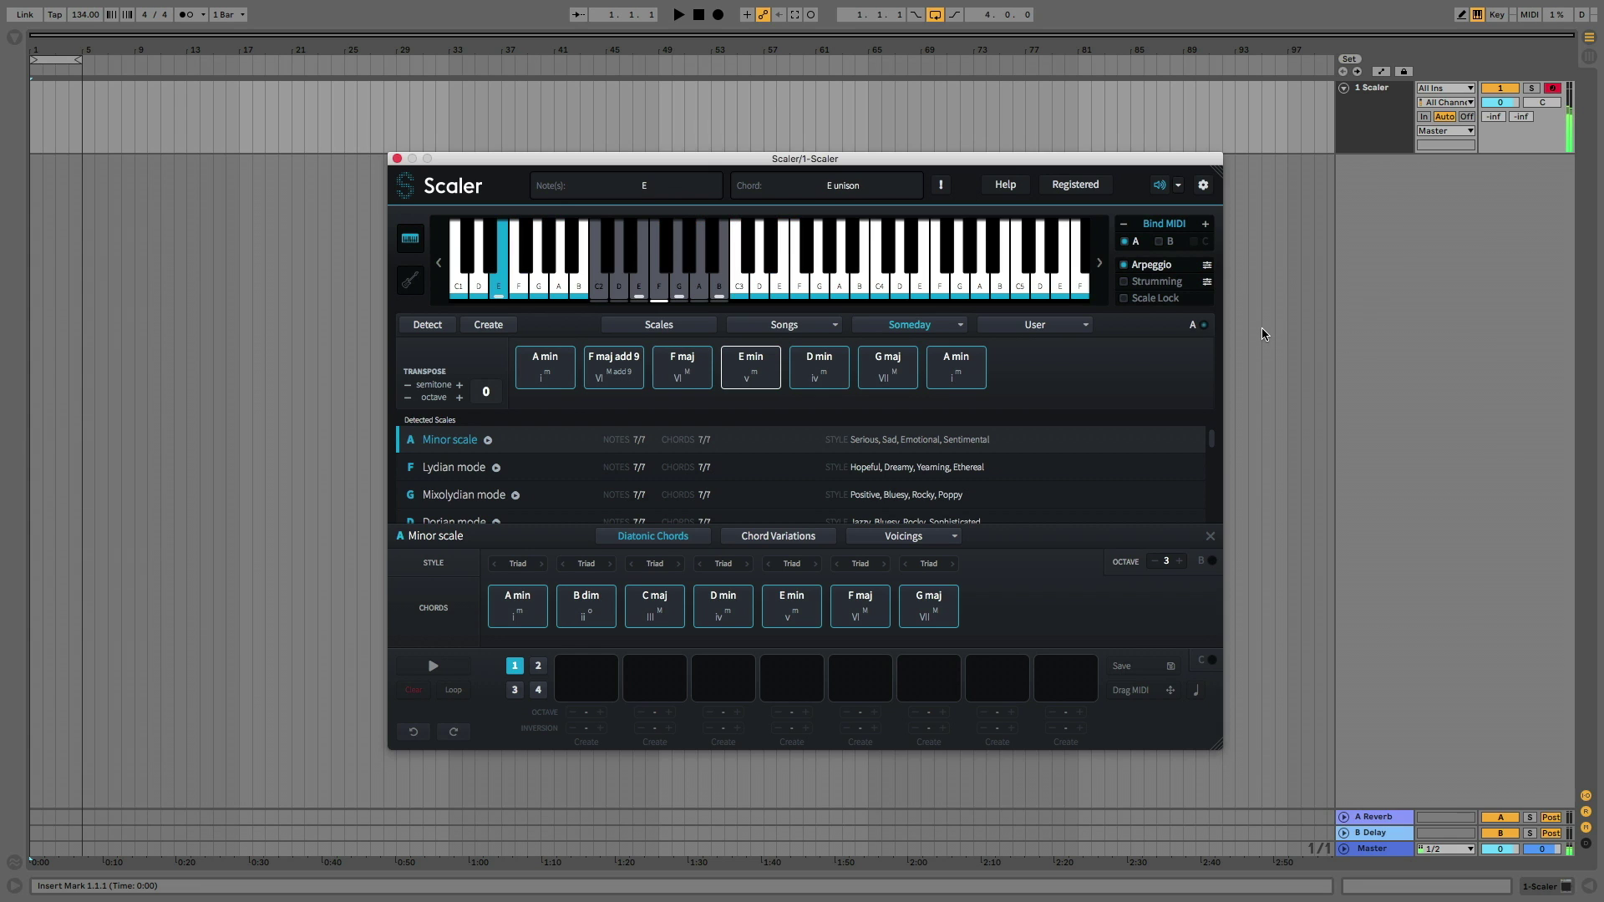
key("g")
key("h")
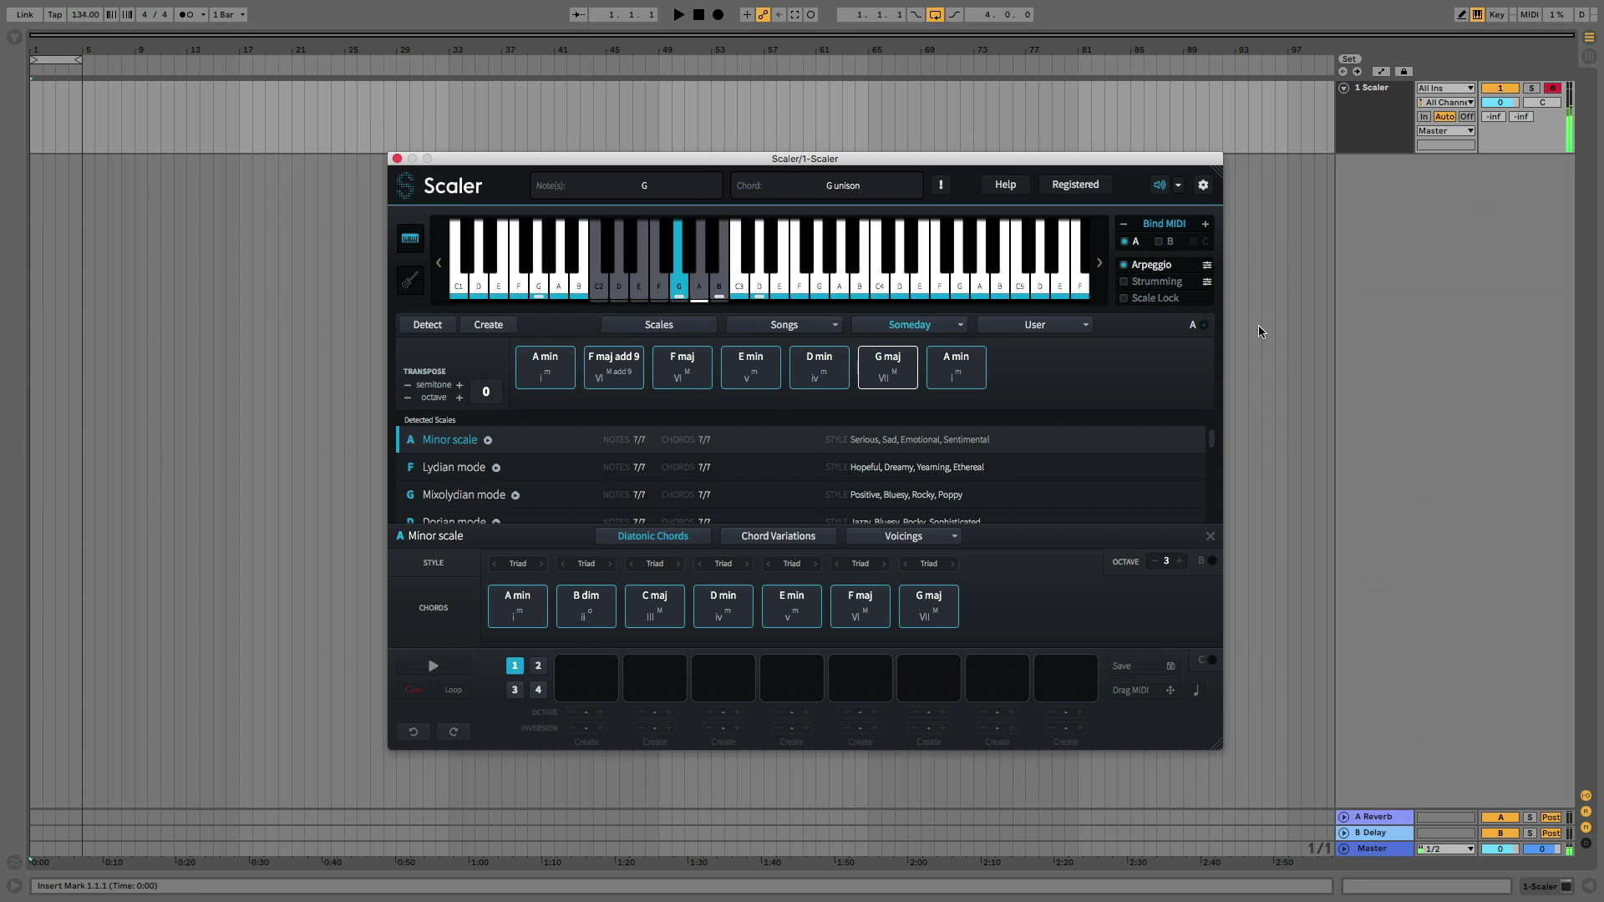
Set the arpeggio timing to 1/16 and play A min, and switch to Strumming to play F maj add 9
left_click(1206, 267)
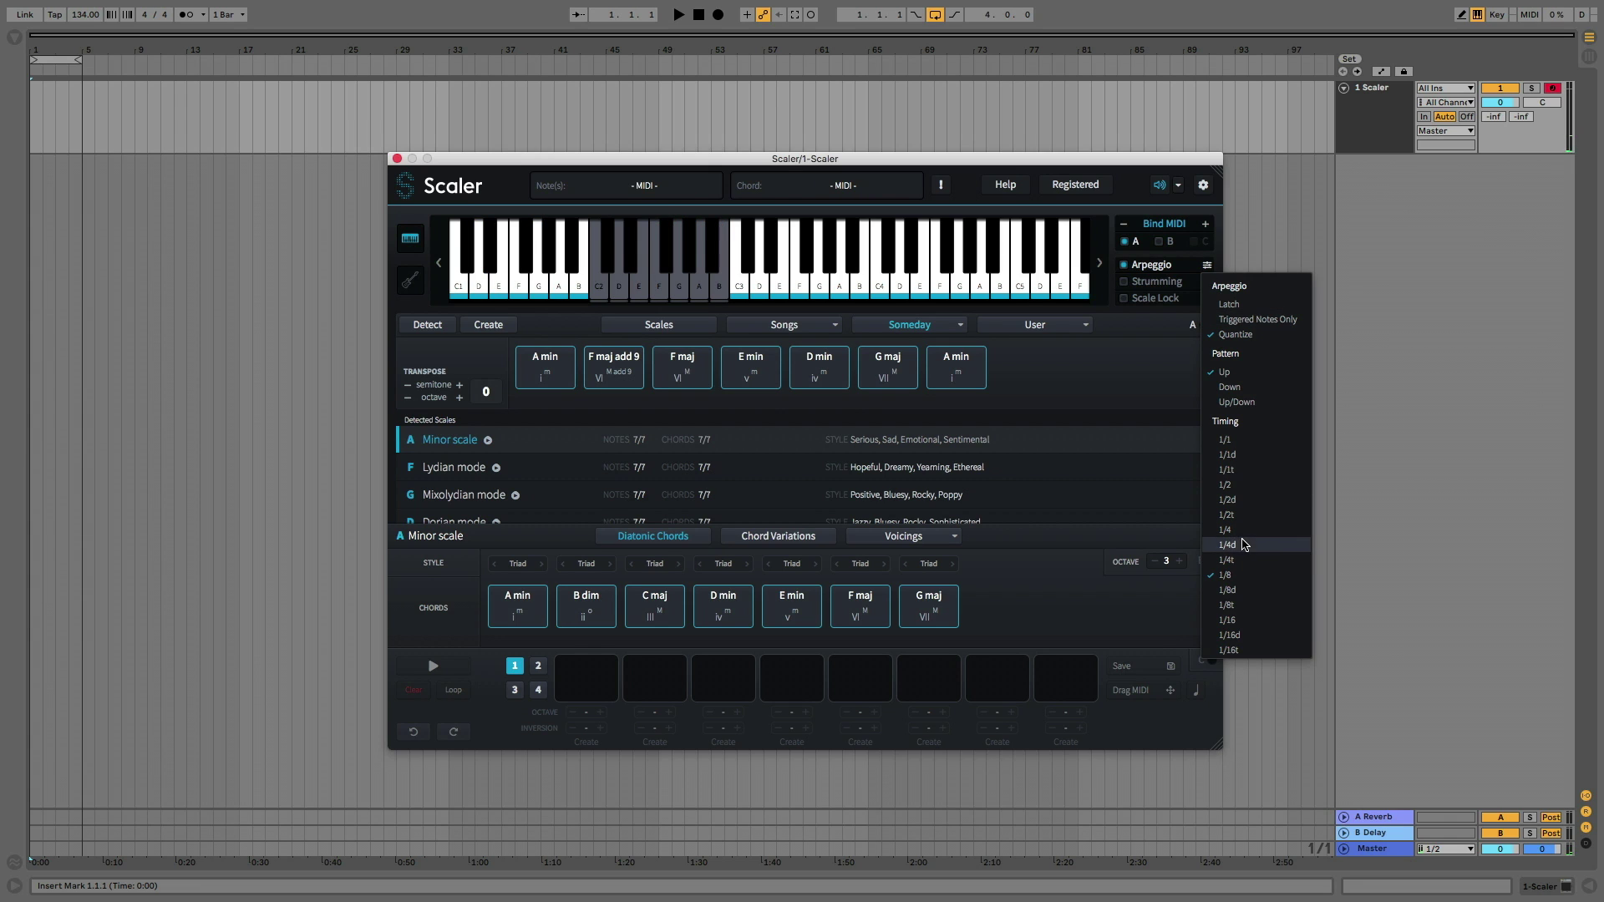
left_click(1251, 621)
key("a")
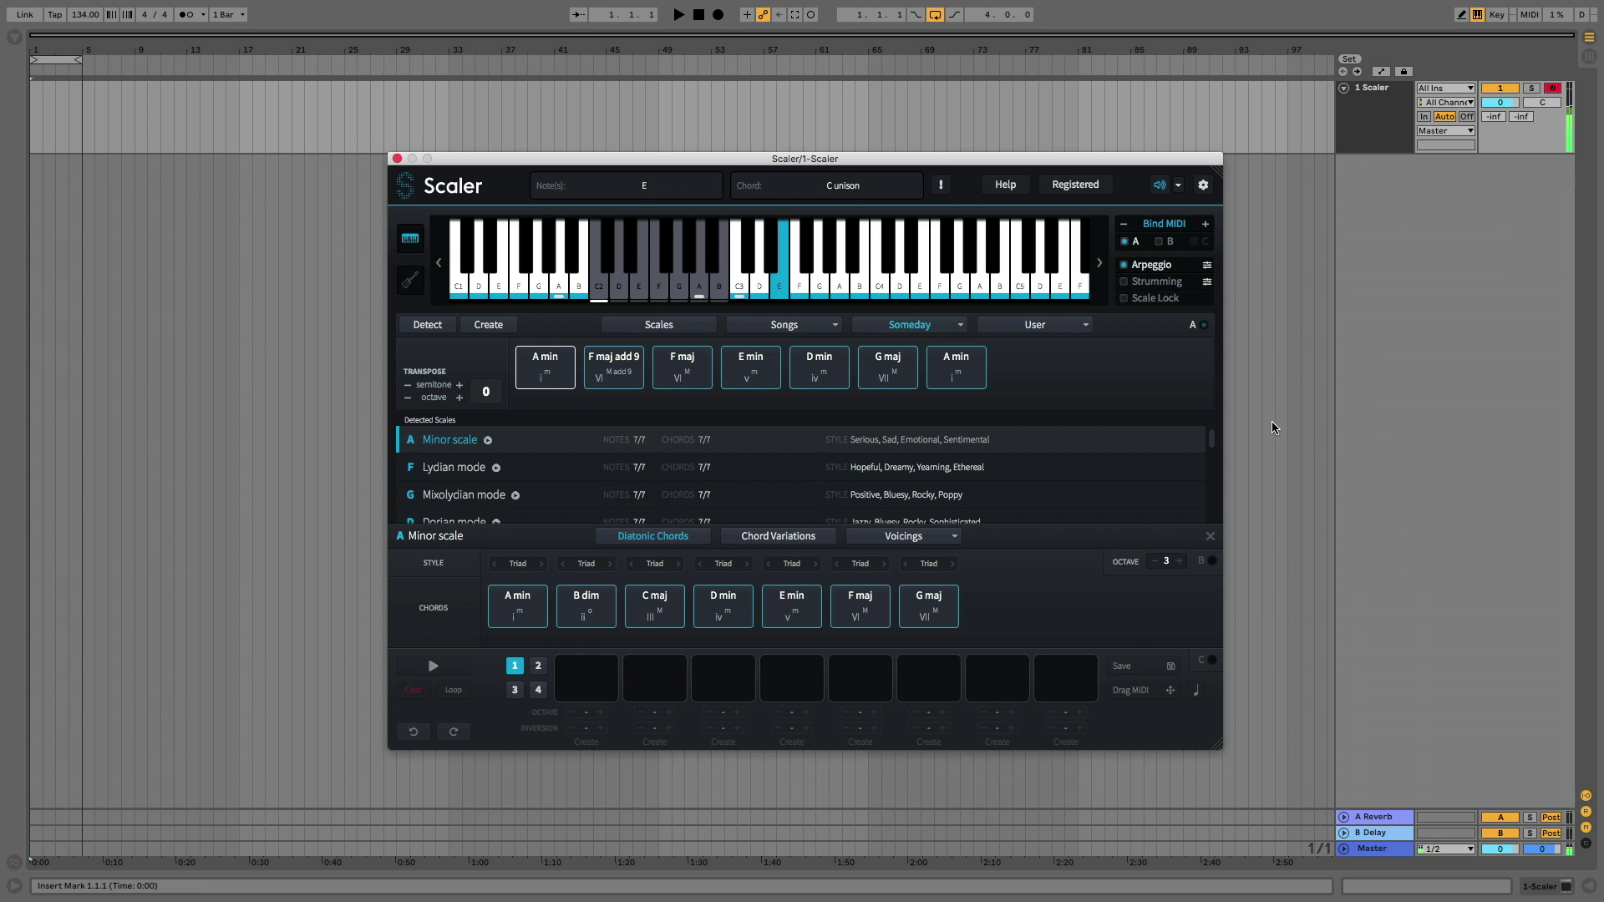
left_click(1157, 282)
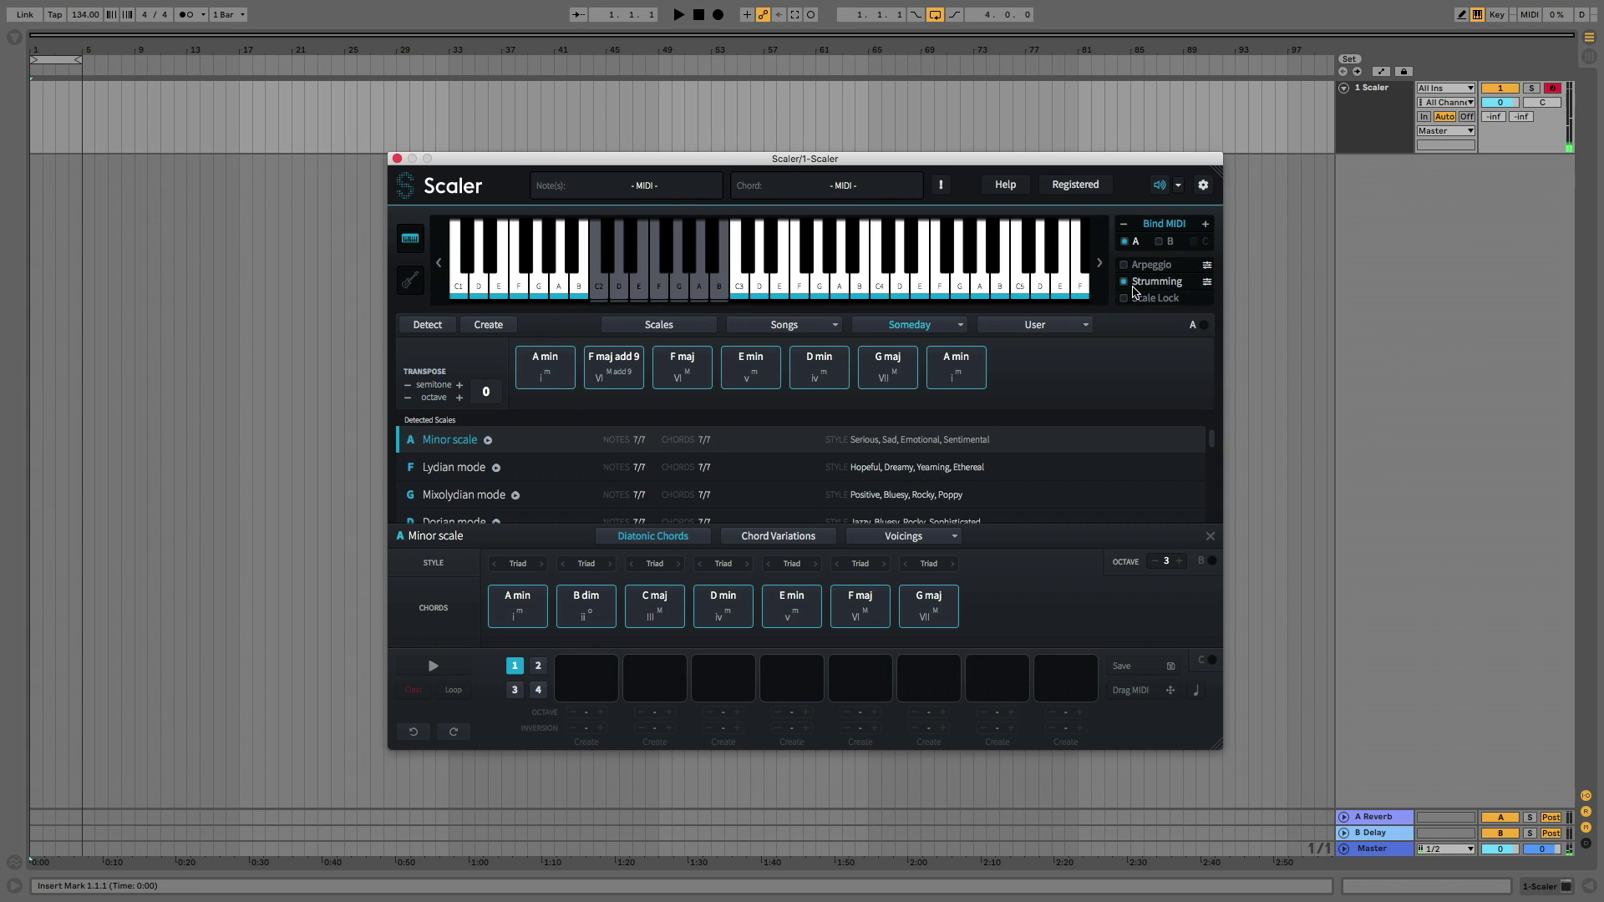
key("s")
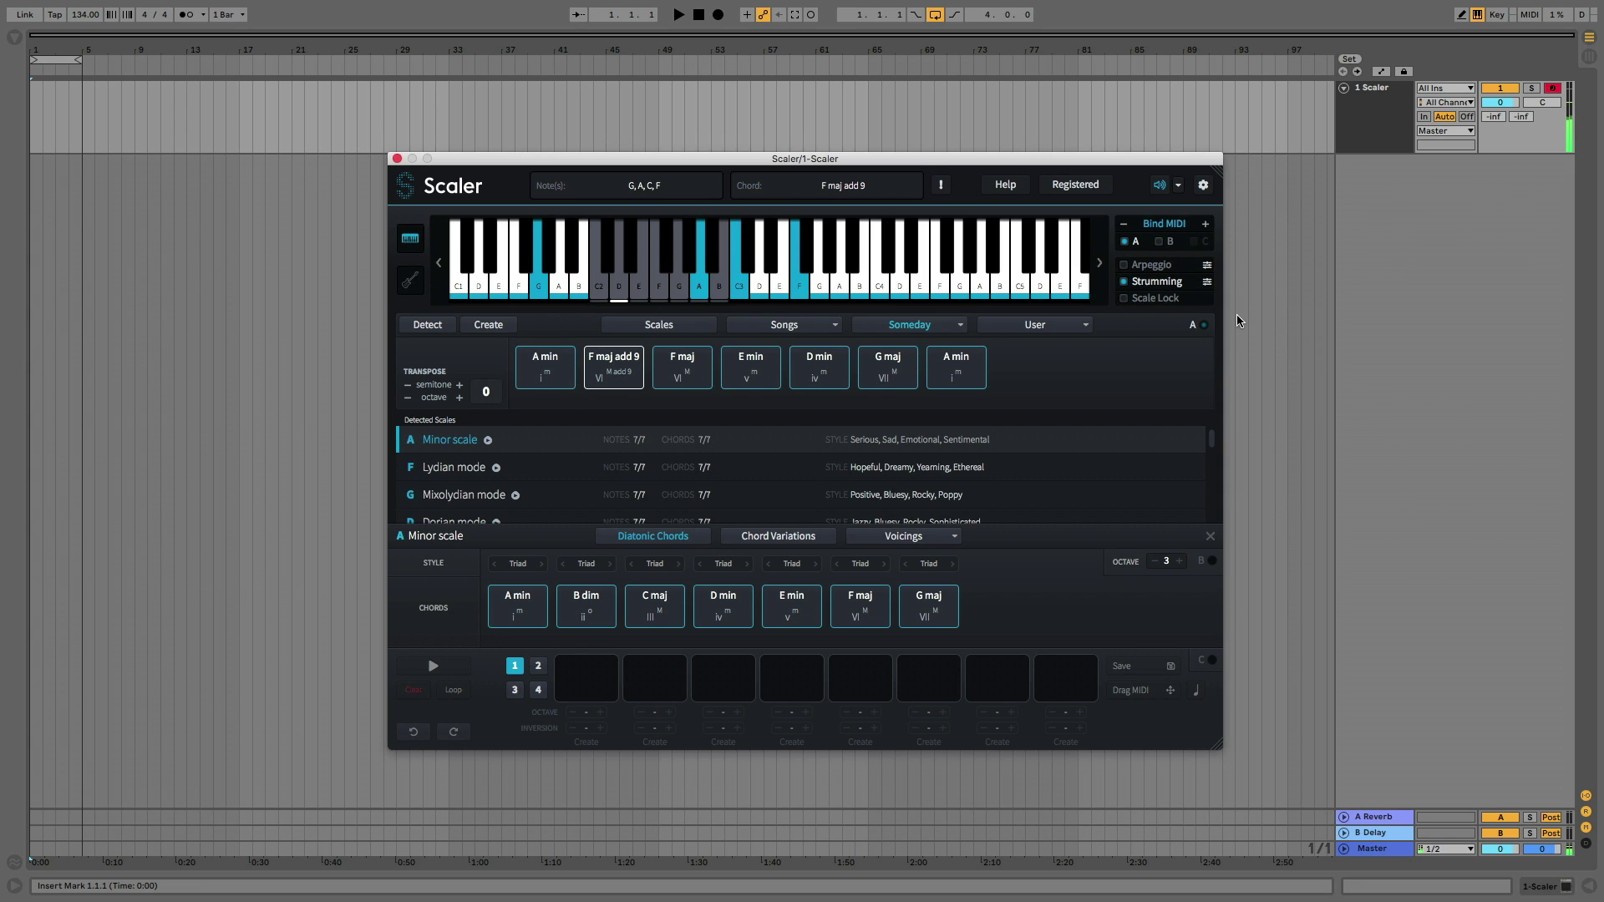
Play one more strummed chord from the Someday set and switch the playback sound to Acoustic Guitar
key("g")
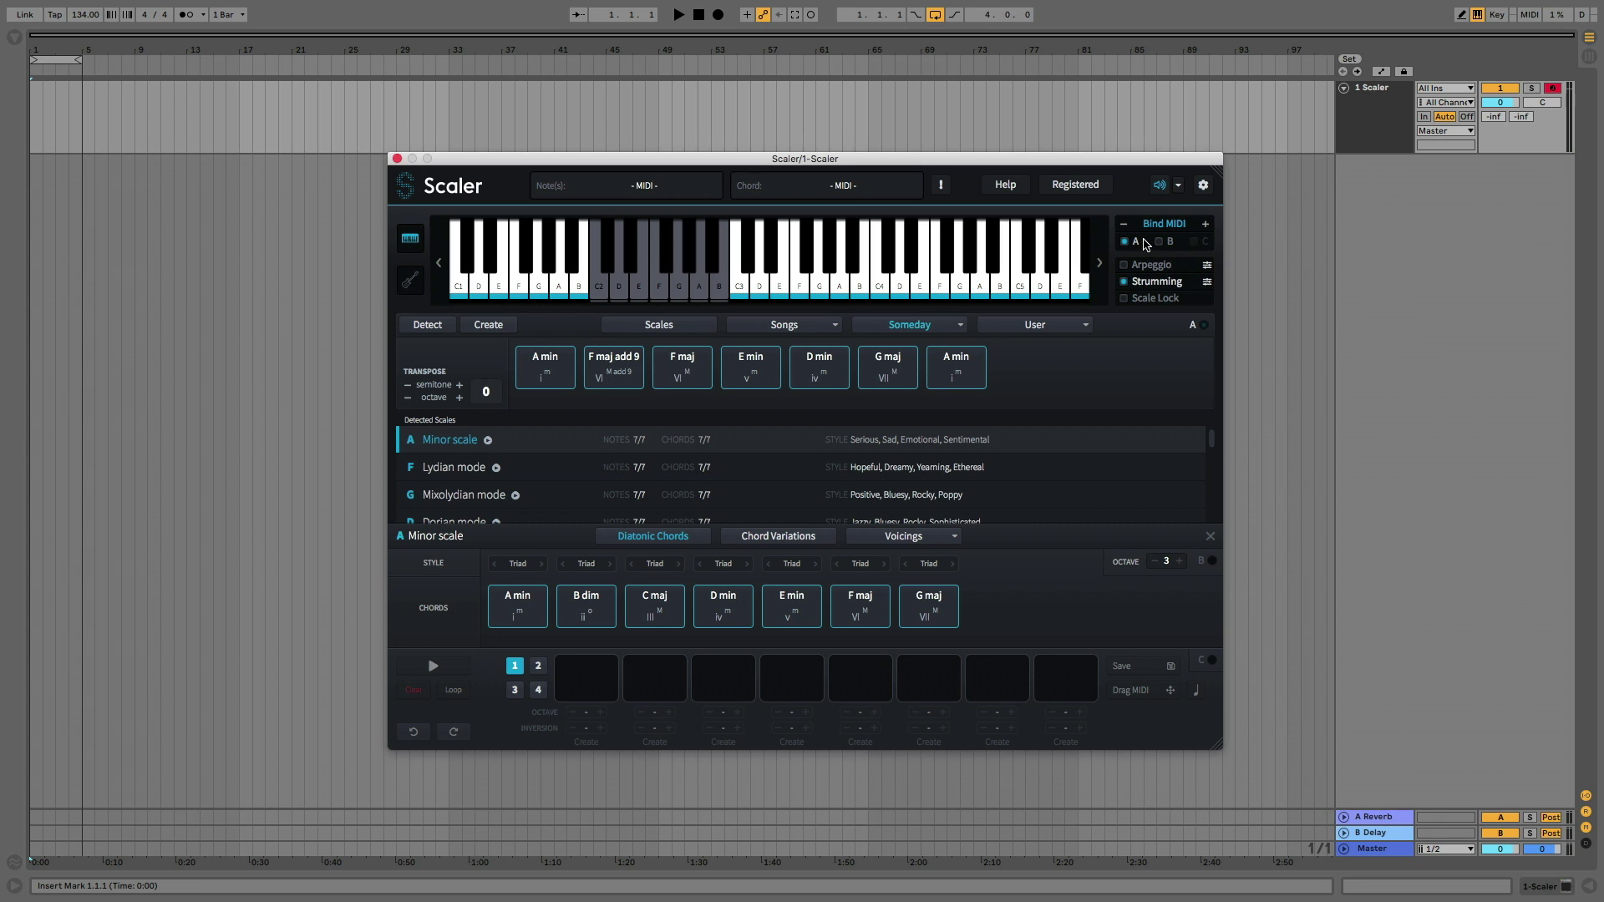
left_click(1178, 185)
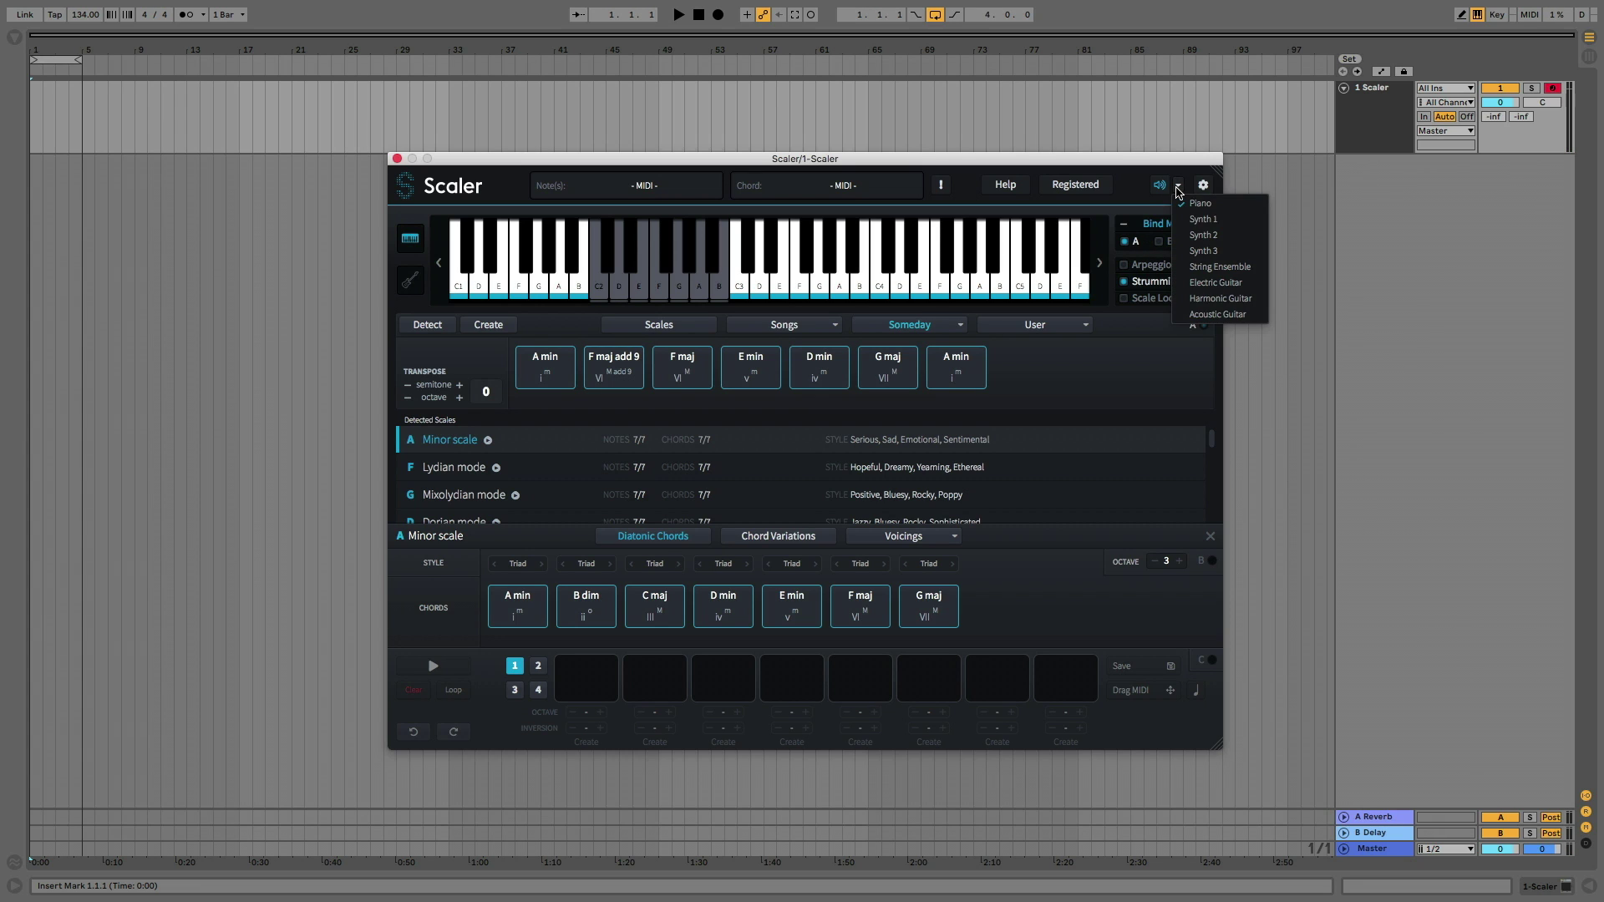
left_click(1234, 320)
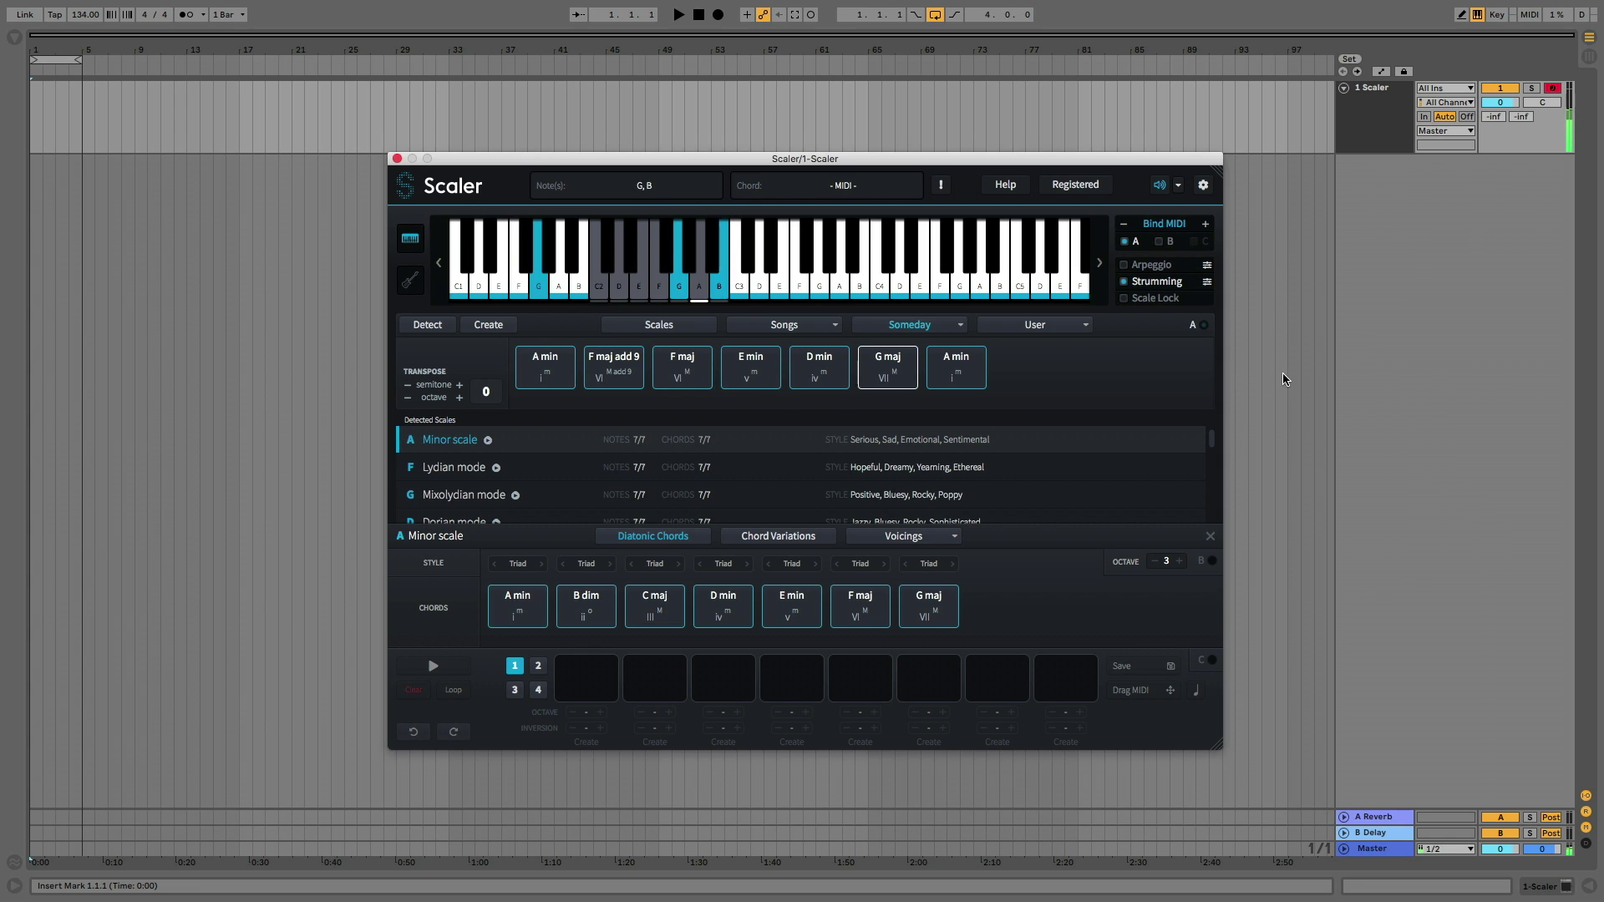
Set the strumming profile to Medium and play F maj add 9, and switch the profile to Fast
left_click(1207, 283)
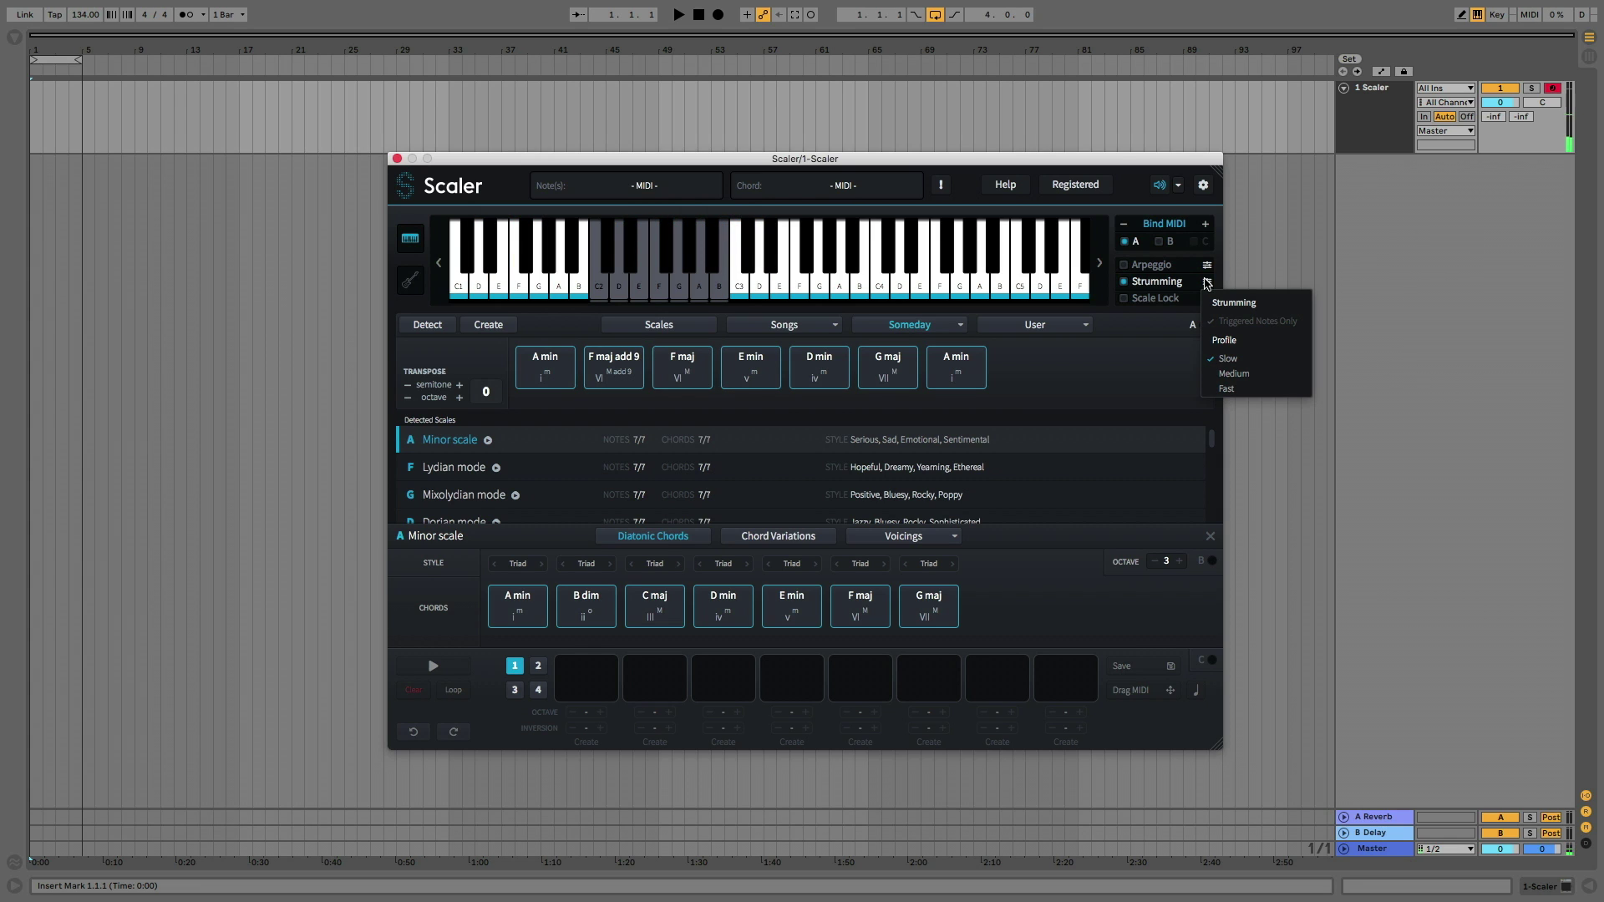
left_click(1269, 374)
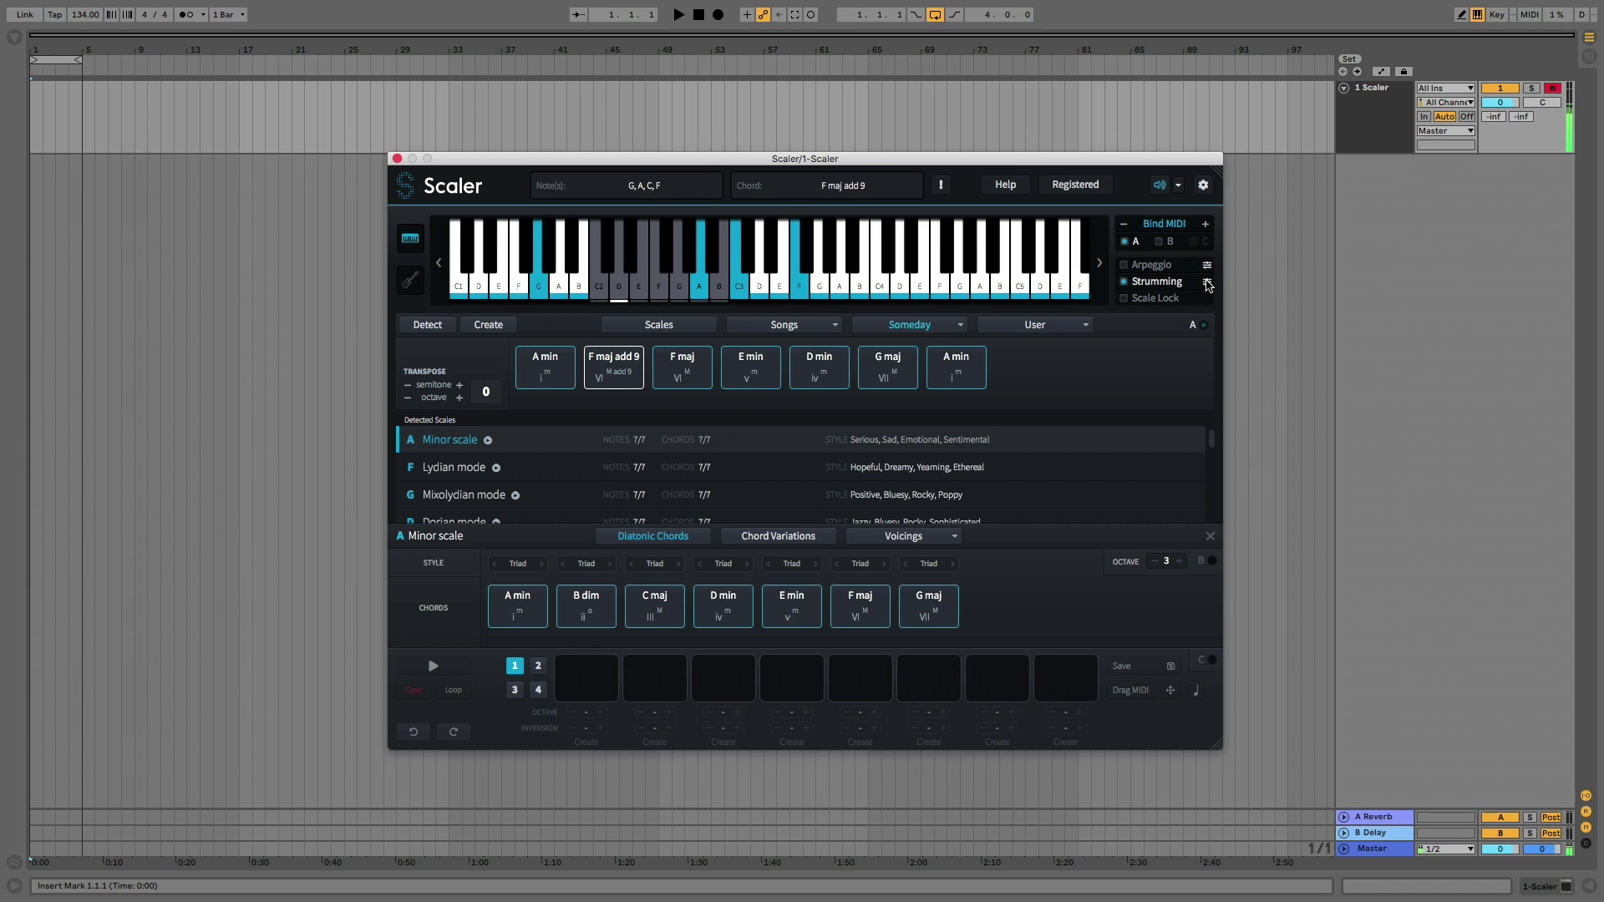
left_click(1208, 283)
left_click(1242, 396)
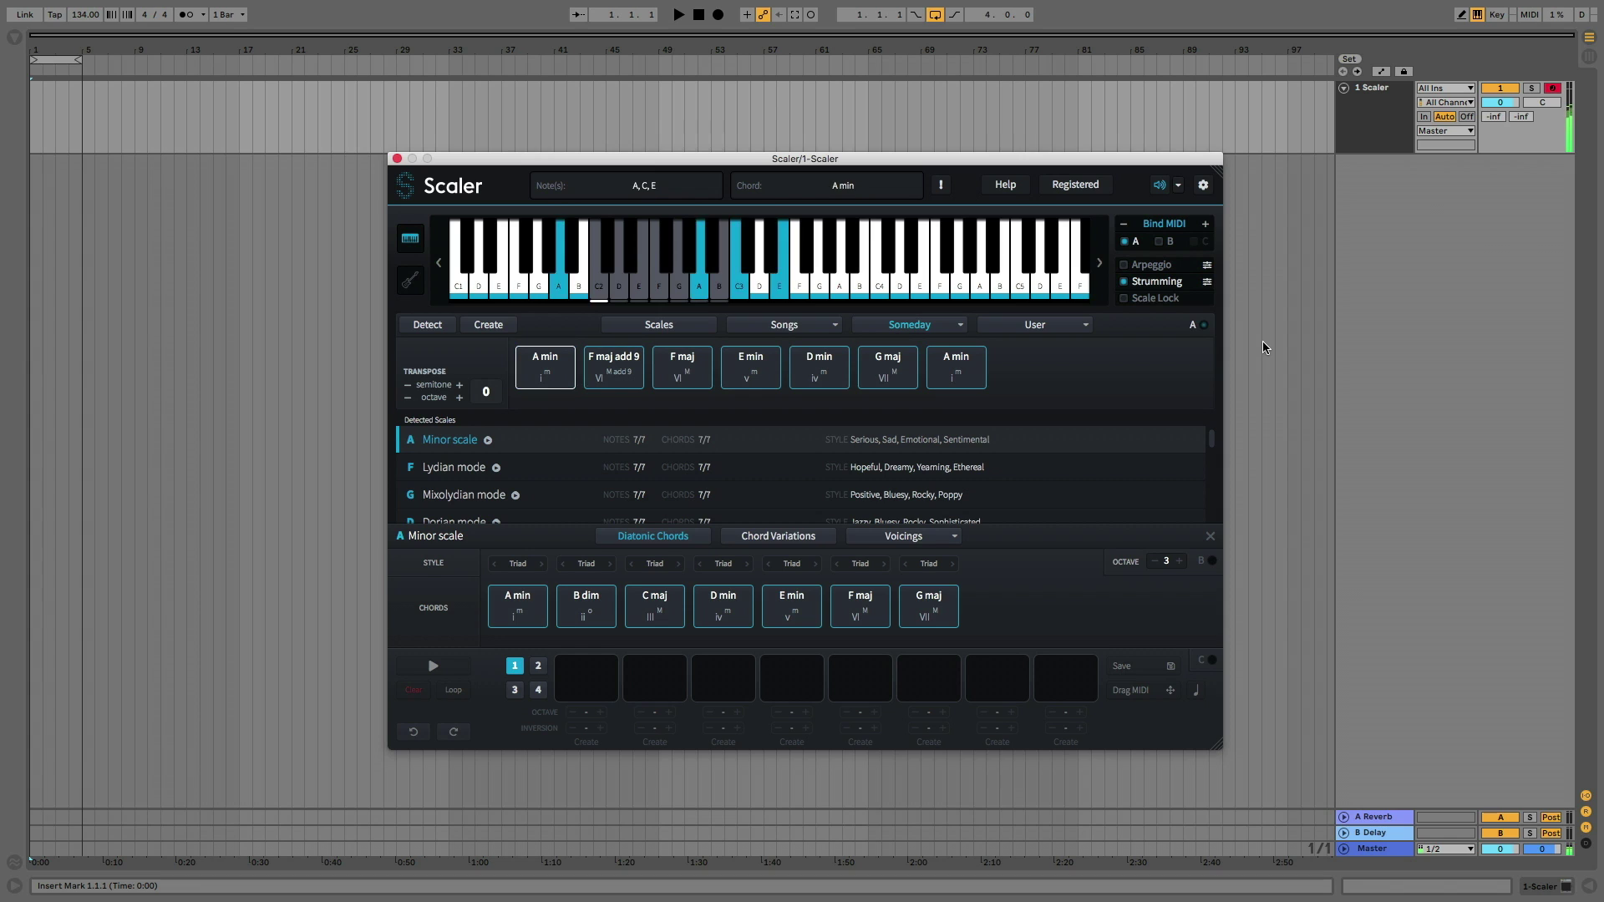
Enable Scale Lock and generate a parallel harmony progression from the first A min chord, allowing the current progression to be cleared
left_click(1125, 299)
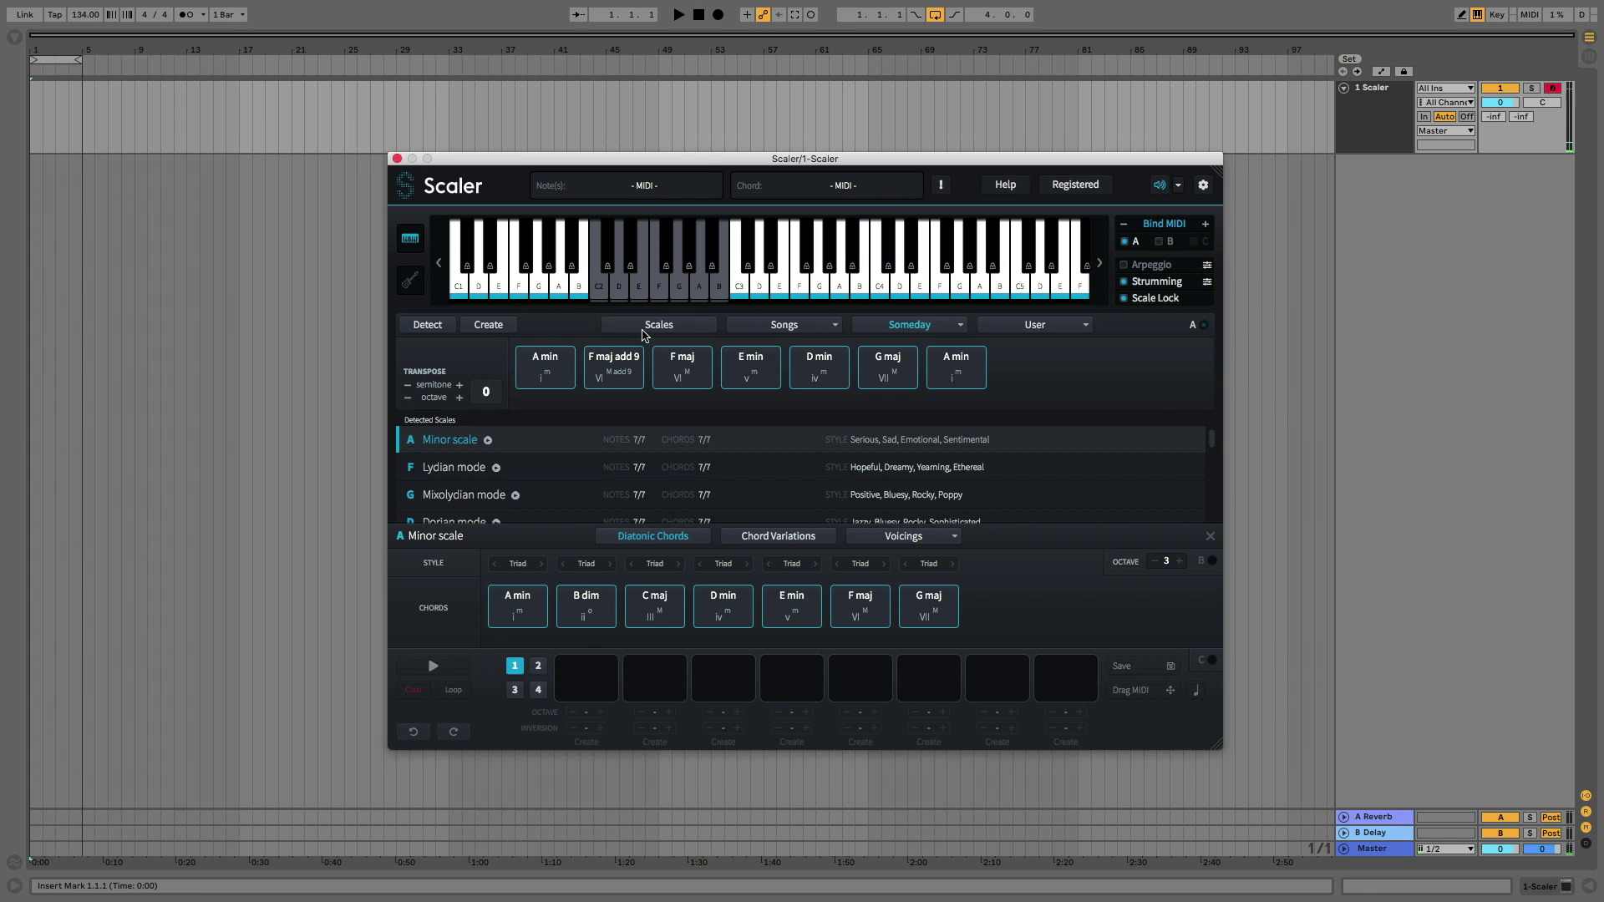
left_click(556, 360)
right_click(556, 360)
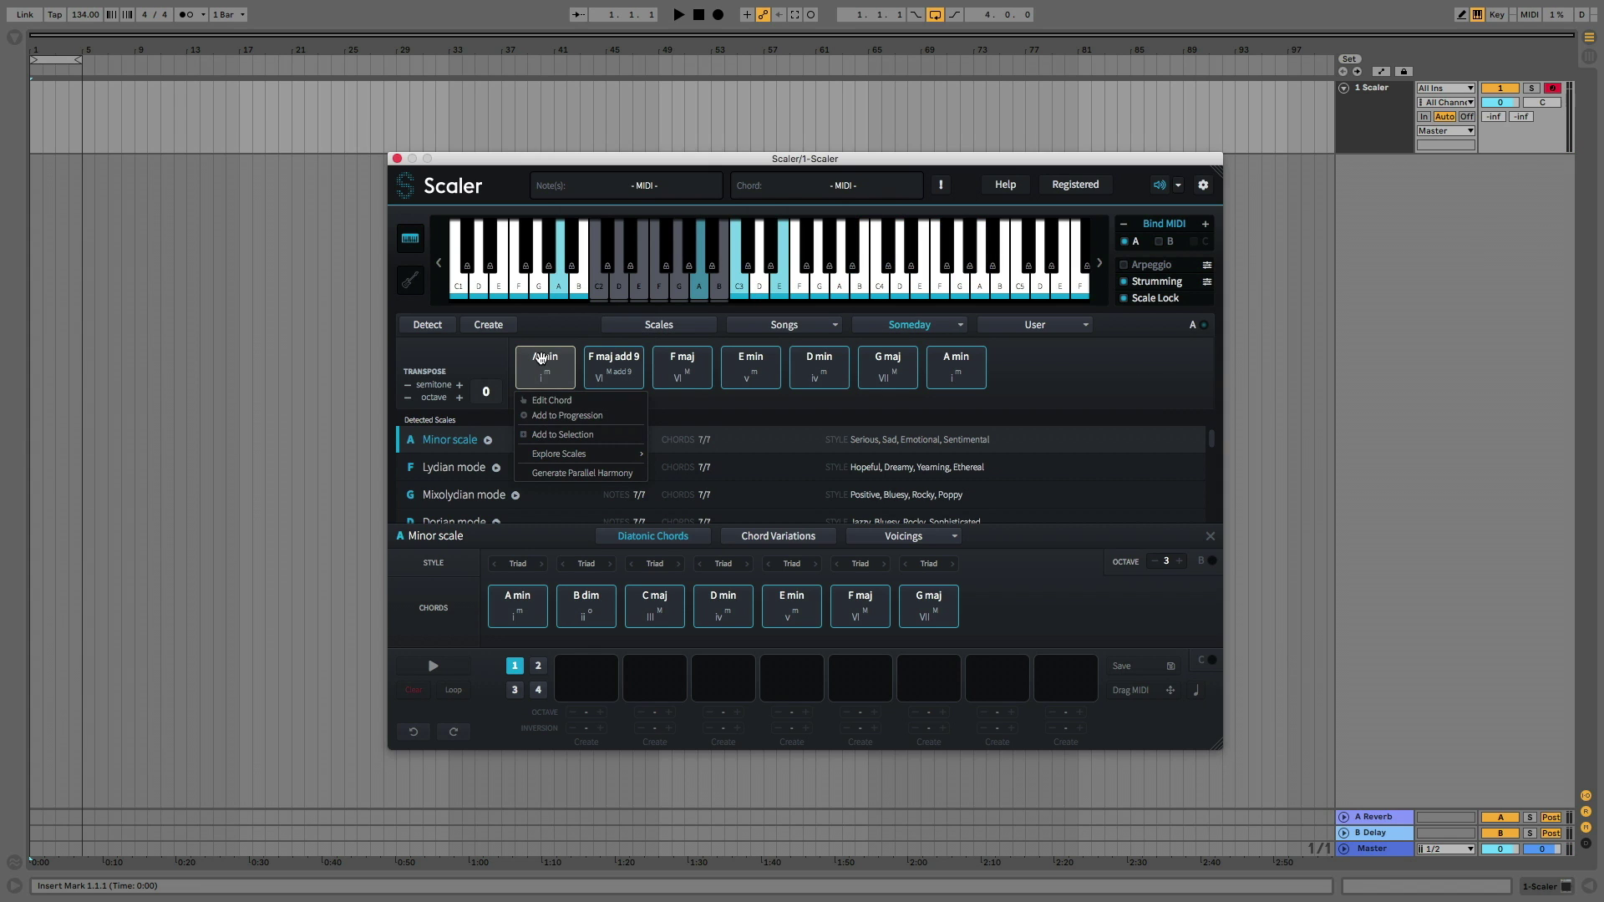
left_click(563, 474)
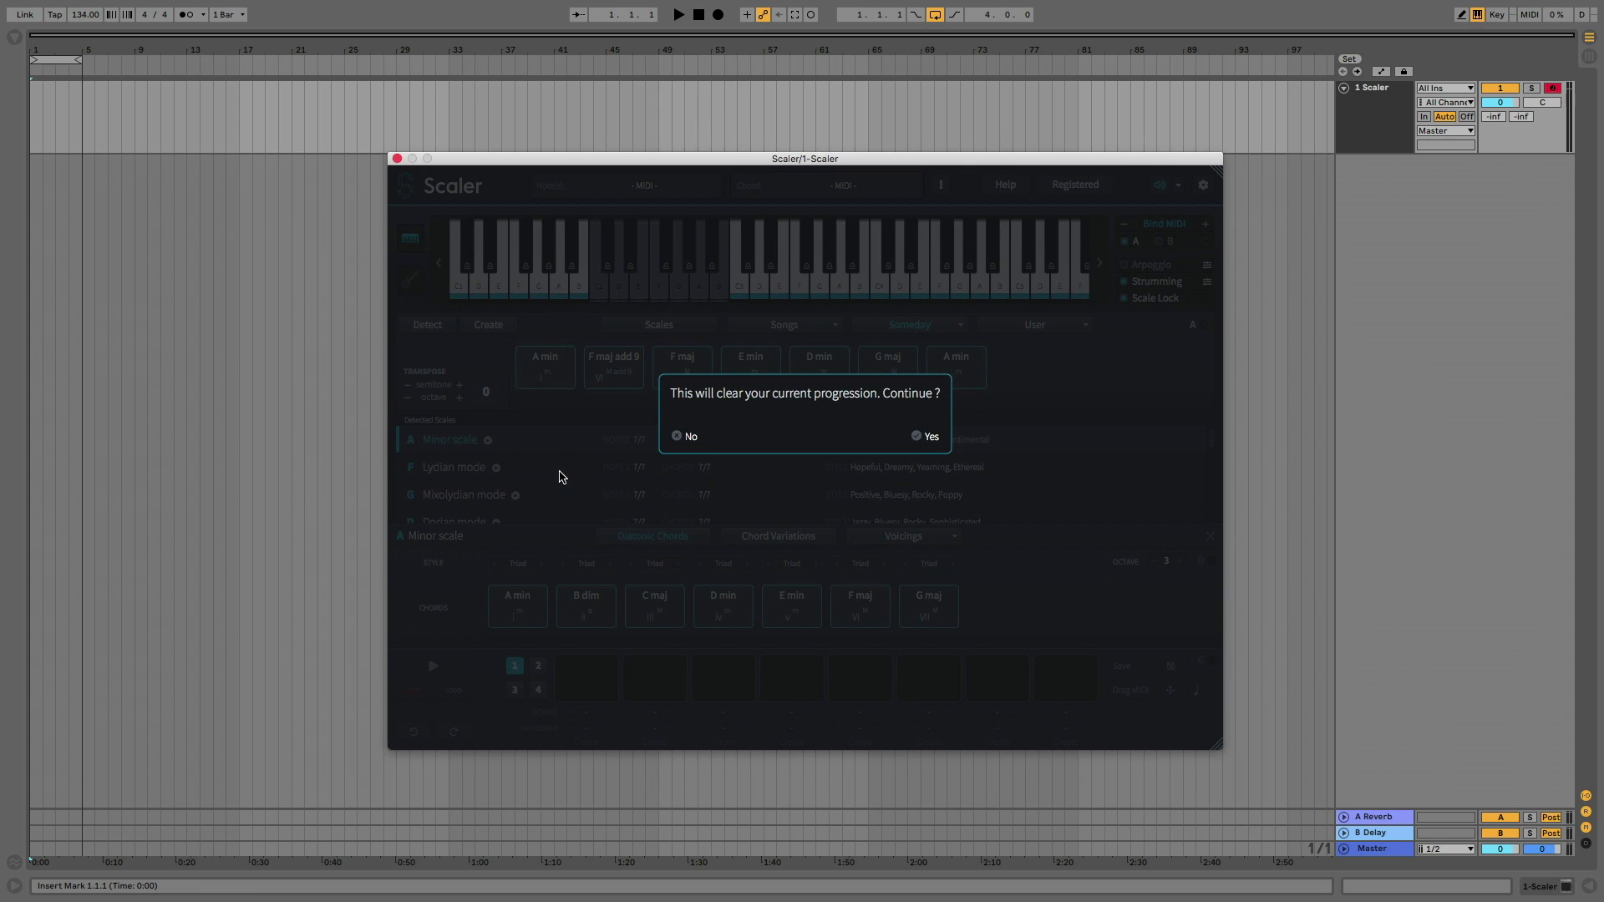
left_click(918, 438)
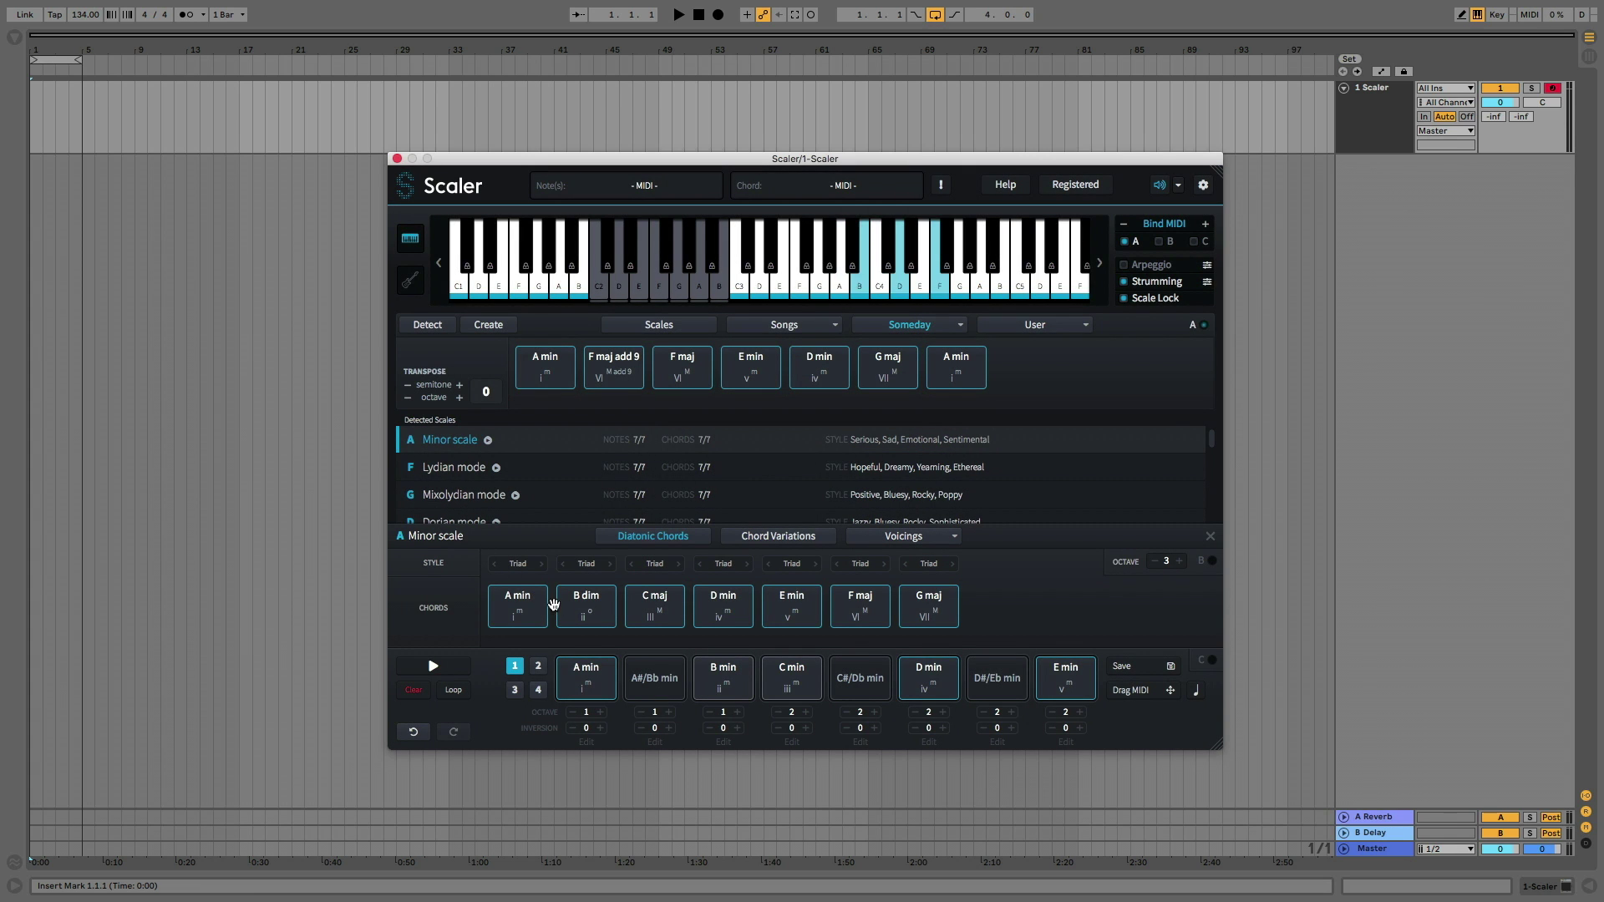
Audition all eight chords of the parallel harmony progression in order, from A min through E min
left_click(589, 669)
left_click(656, 672)
left_click(725, 668)
left_click(804, 669)
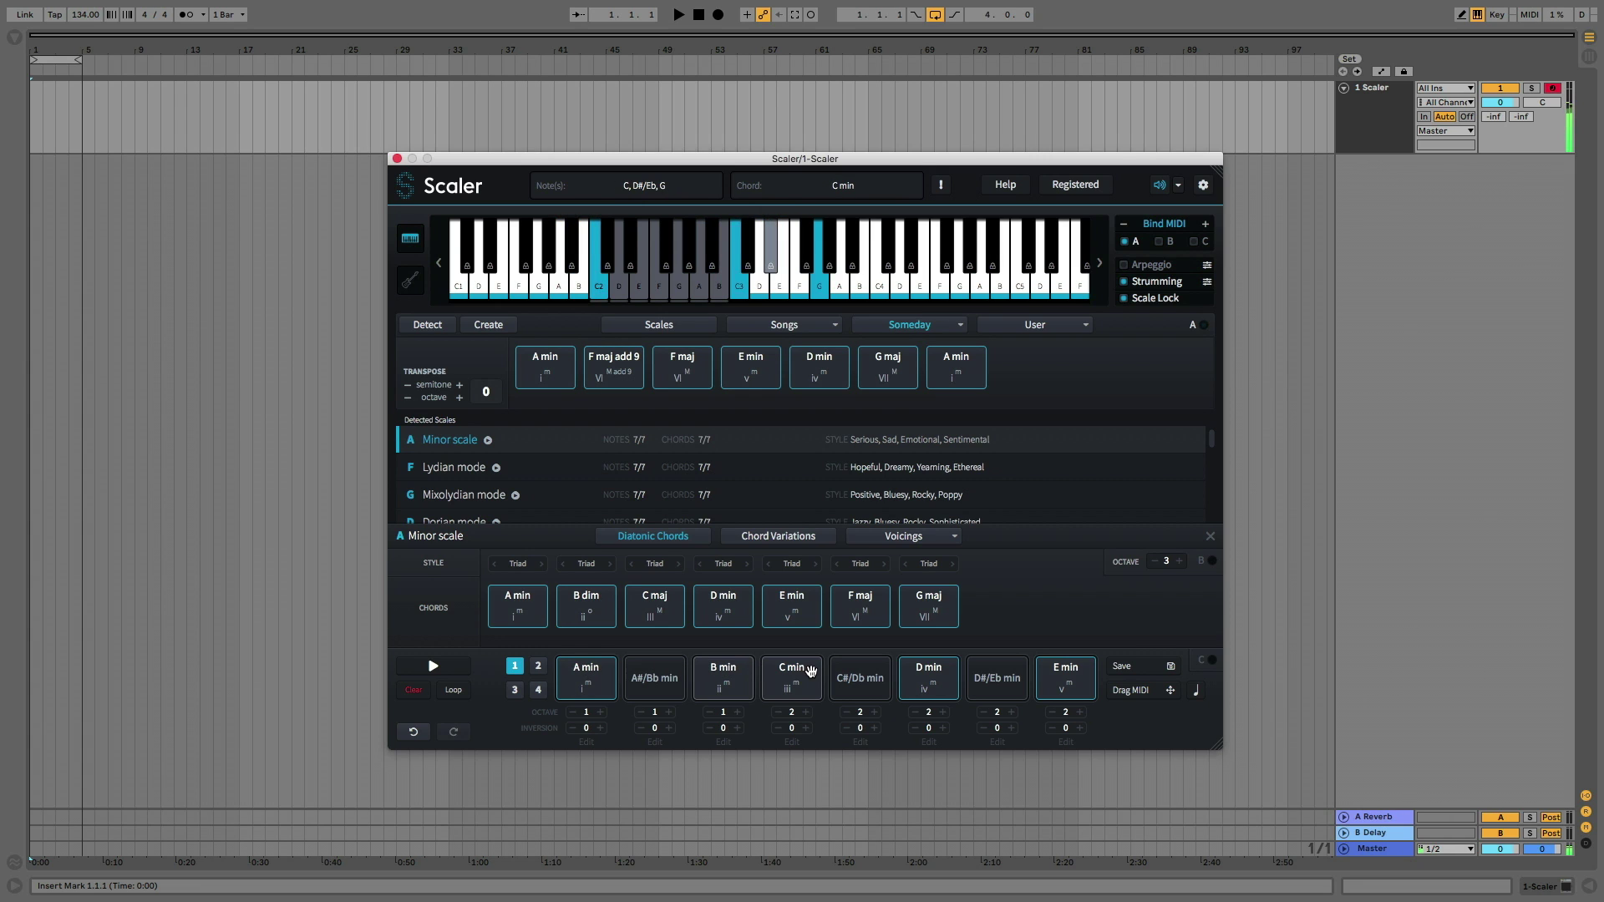
left_click(862, 668)
left_click(919, 664)
left_click(996, 673)
left_click(1066, 671)
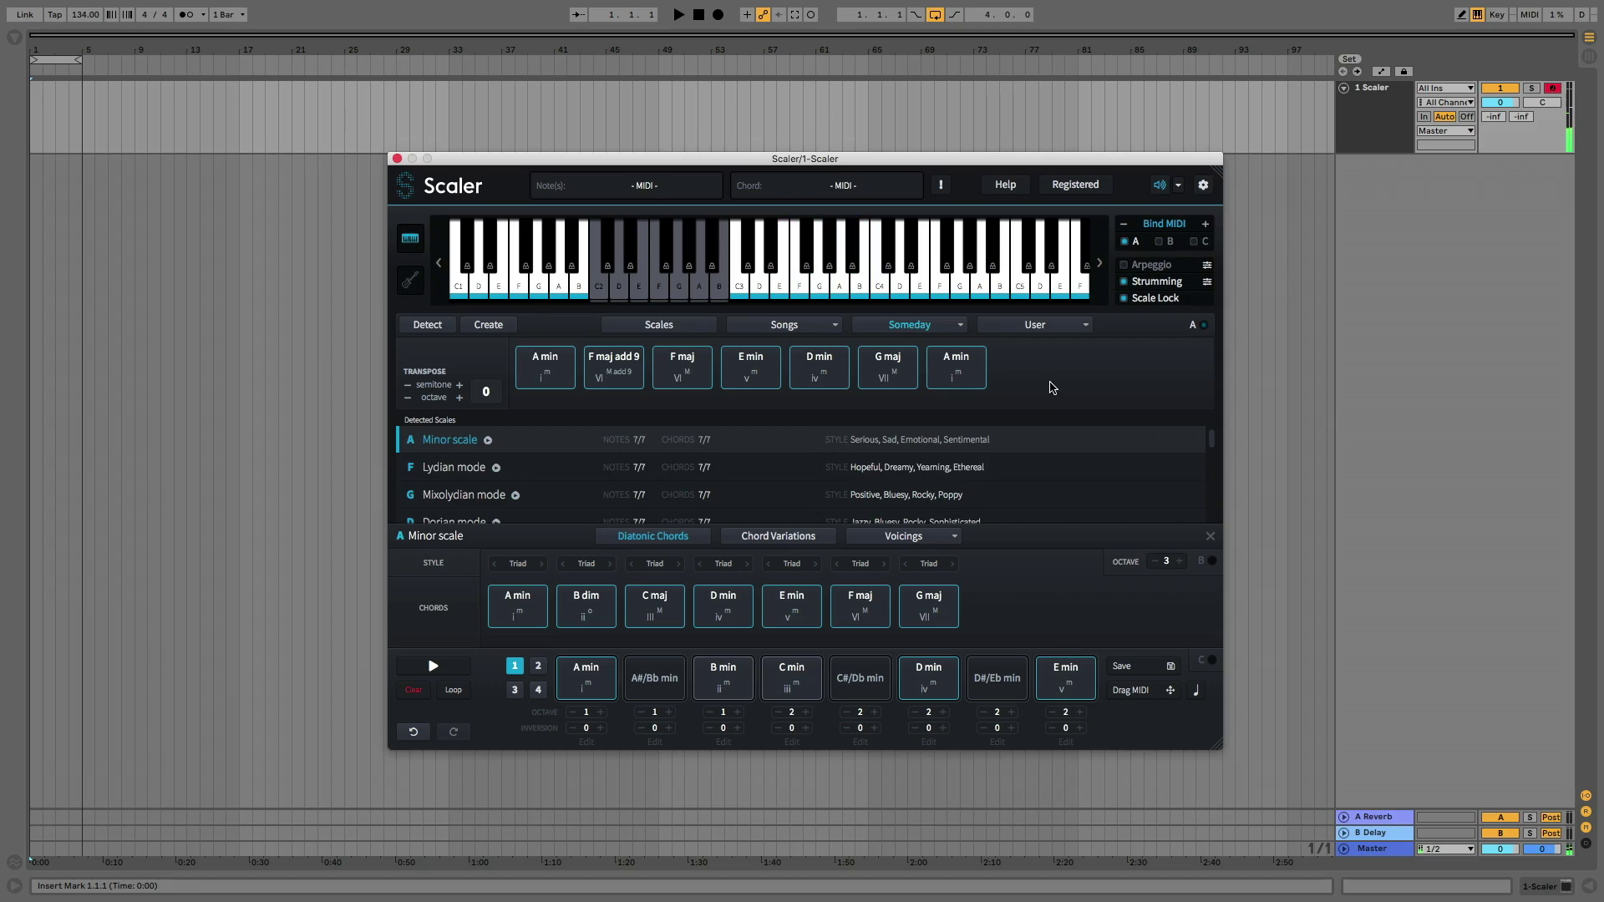